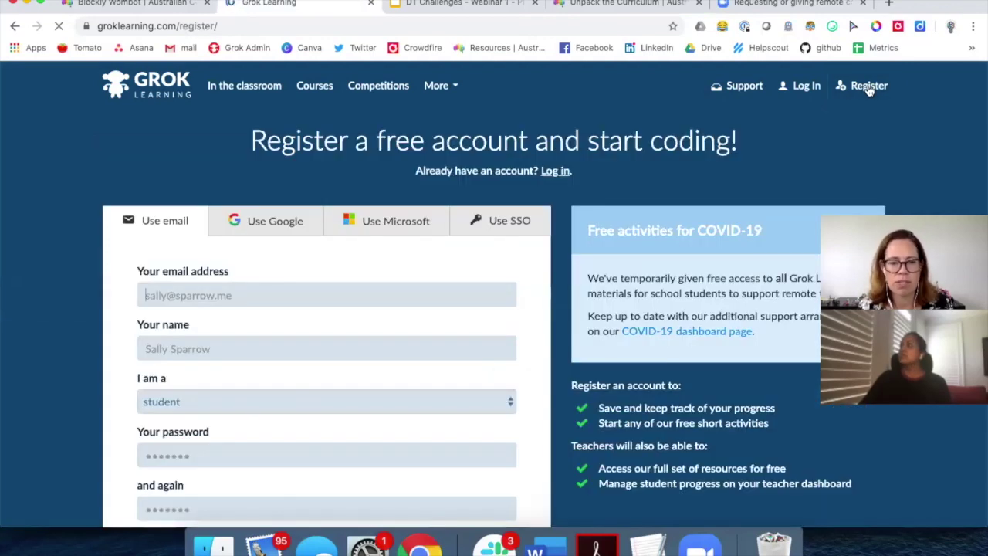
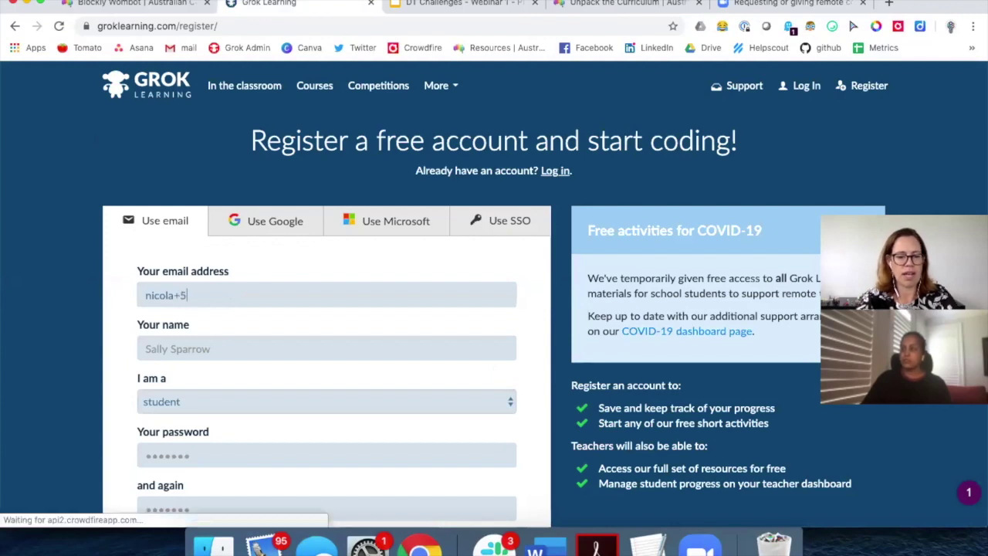
Enter the teacher's email address and name, and set 'I am a' to school teacher.
key("Tab")
type("nicola")
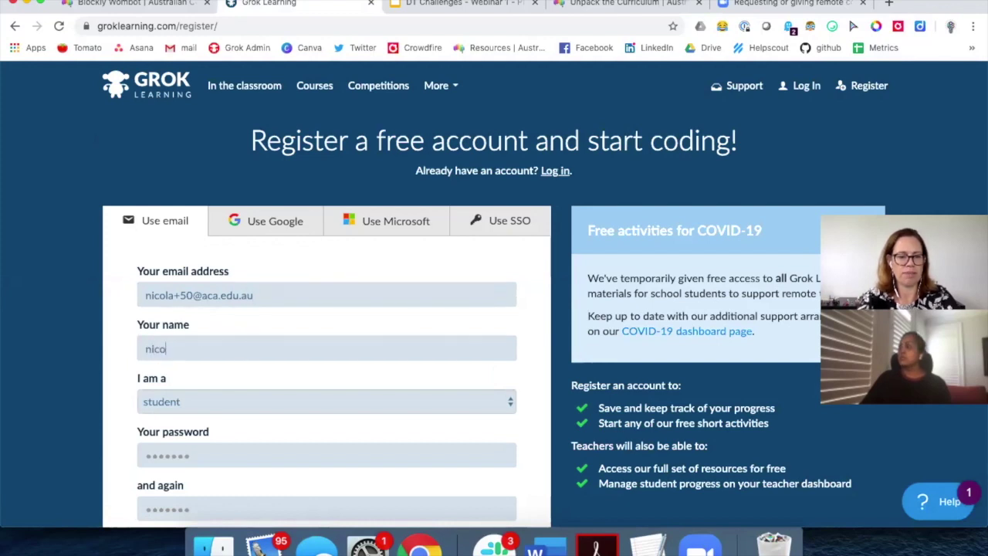
left_click(235, 399)
left_click(235, 435)
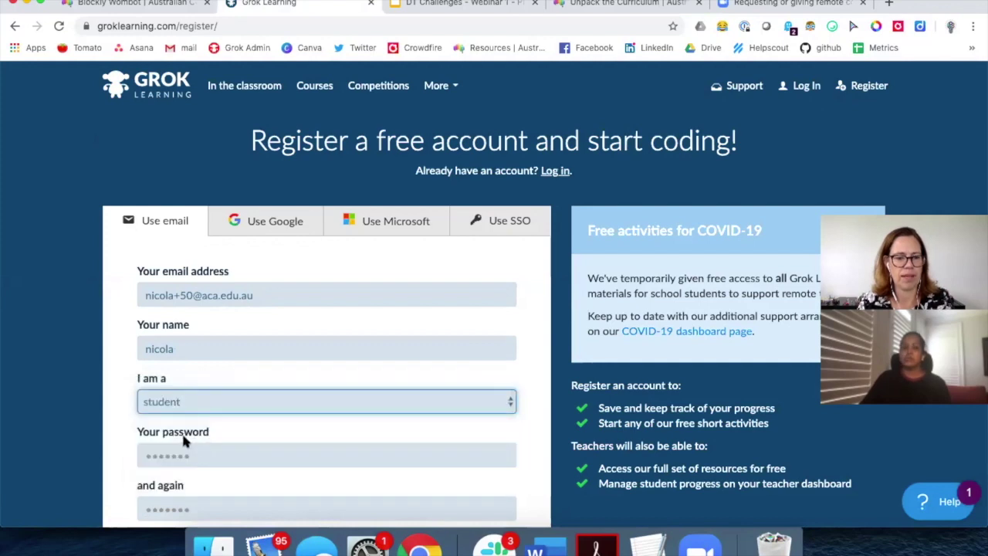
Enter and confirm the account password, agree to the policies, and create the account.
left_click(502, 456)
type("•••••••")
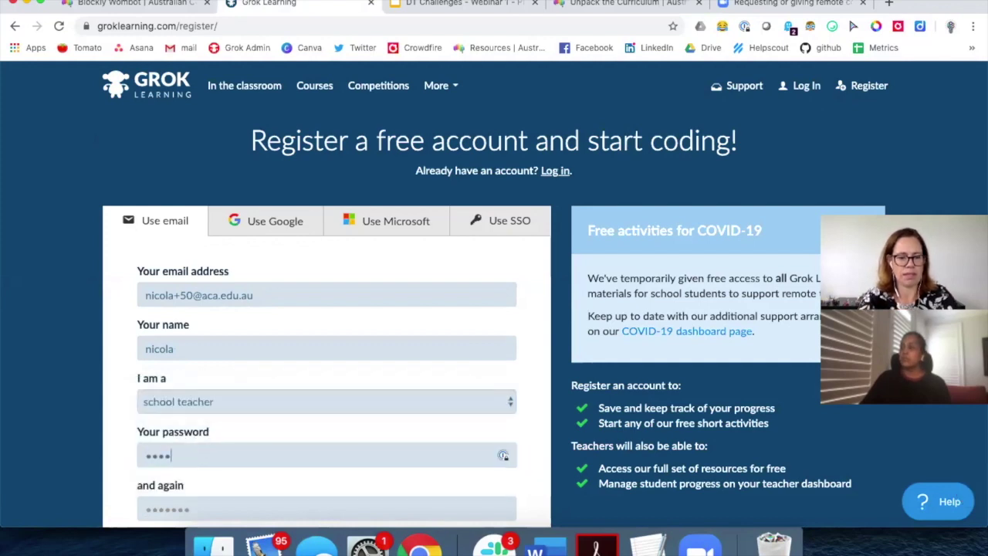
left_click(502, 509)
type("•••••••")
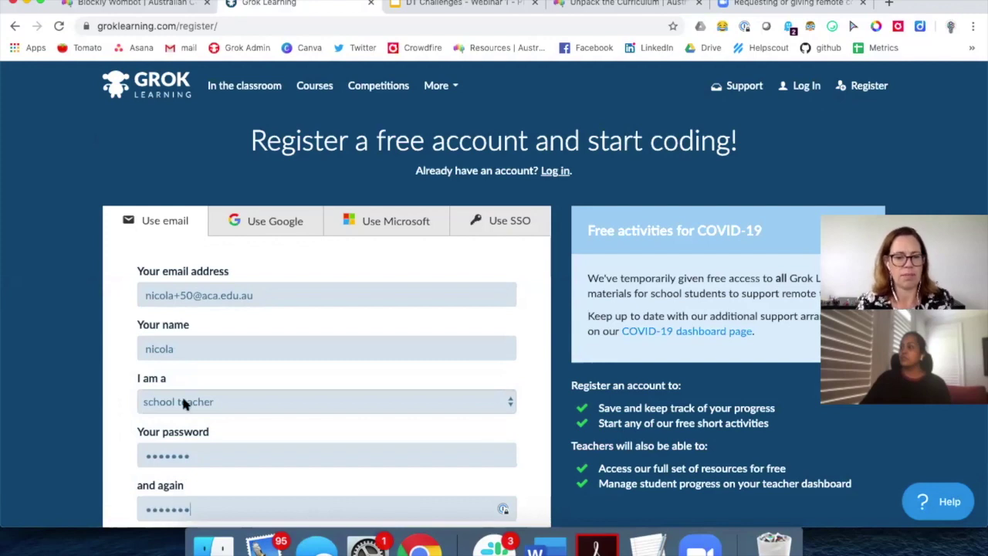
scroll(185, 402, "down", 5)
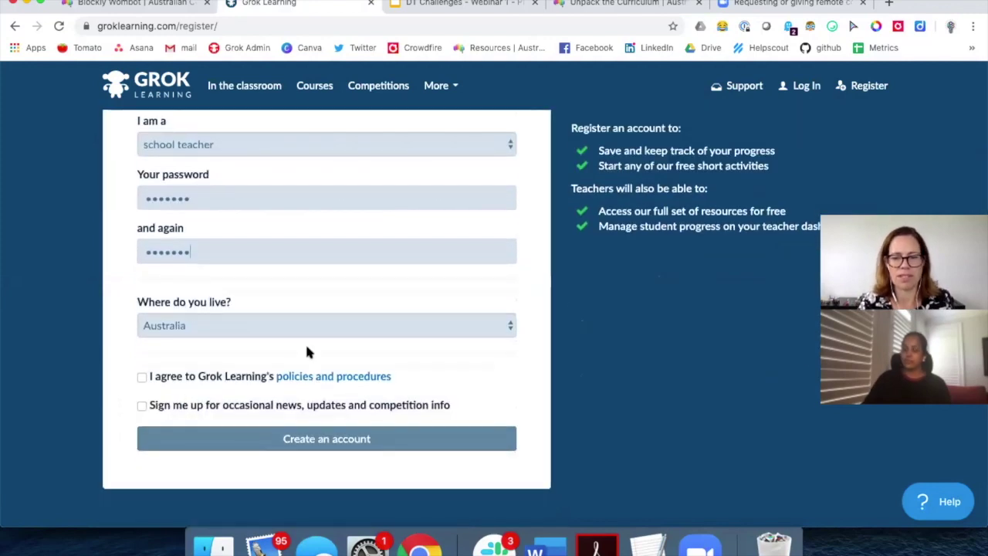
scroll(301, 312, "down", 2)
left_click(142, 294)
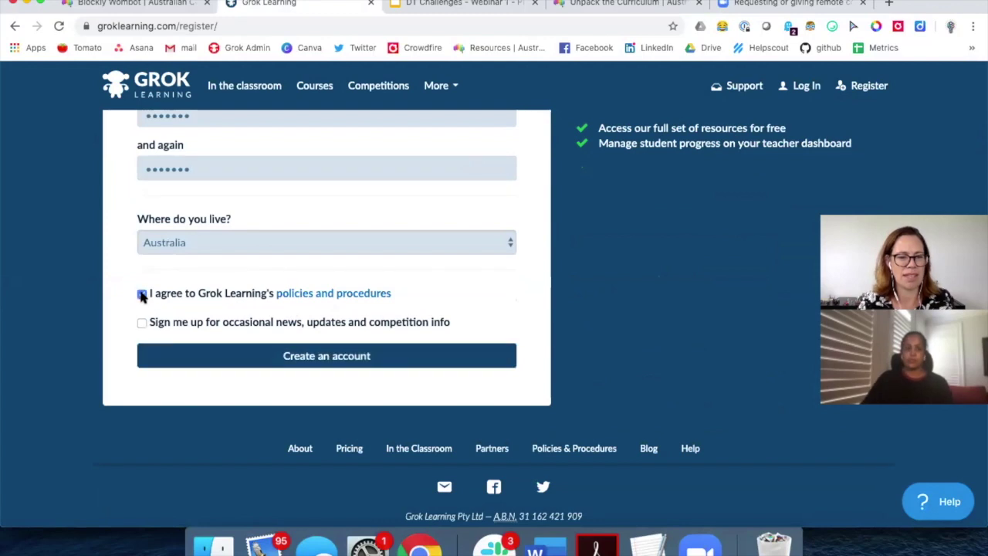
left_click(257, 355)
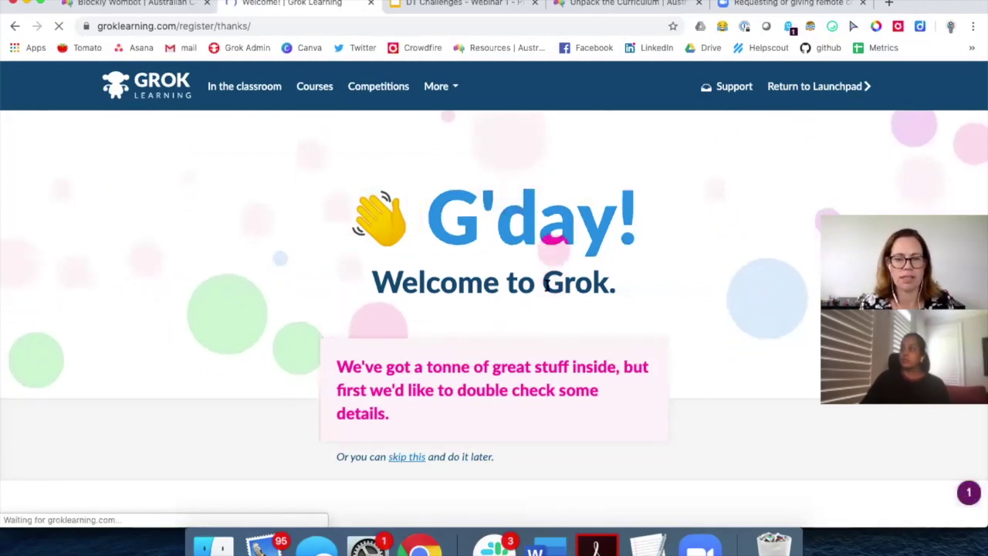
scroll(546, 284, "down", 2)
scroll(547, 284, "down", 3)
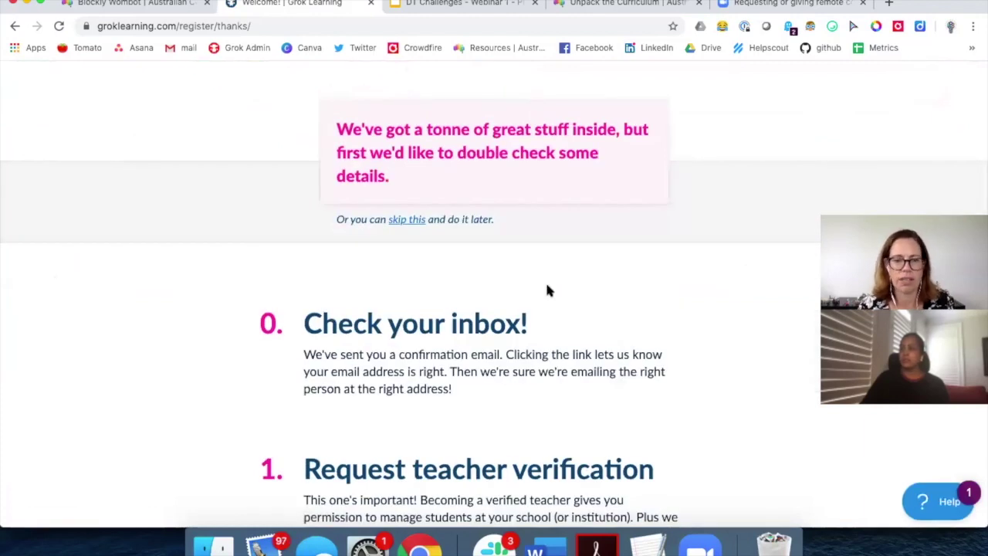
scroll(547, 290, "down", 3)
scroll(546, 290, "down", 2)
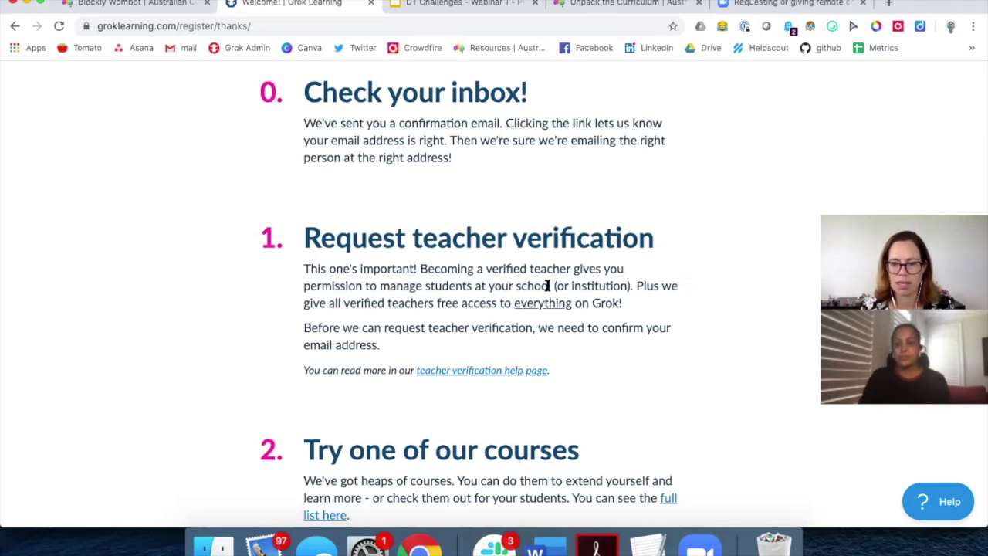
scroll(547, 287, "down", 3)
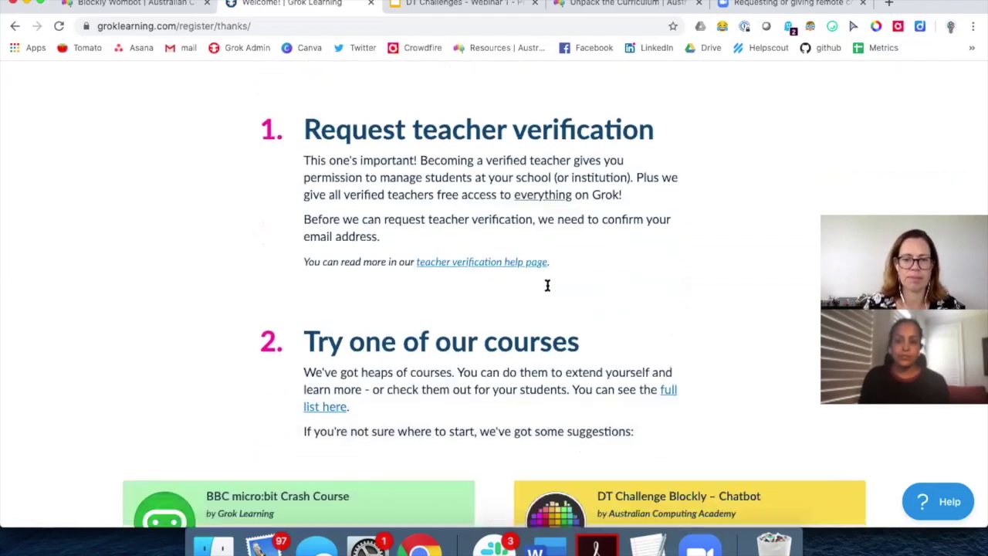
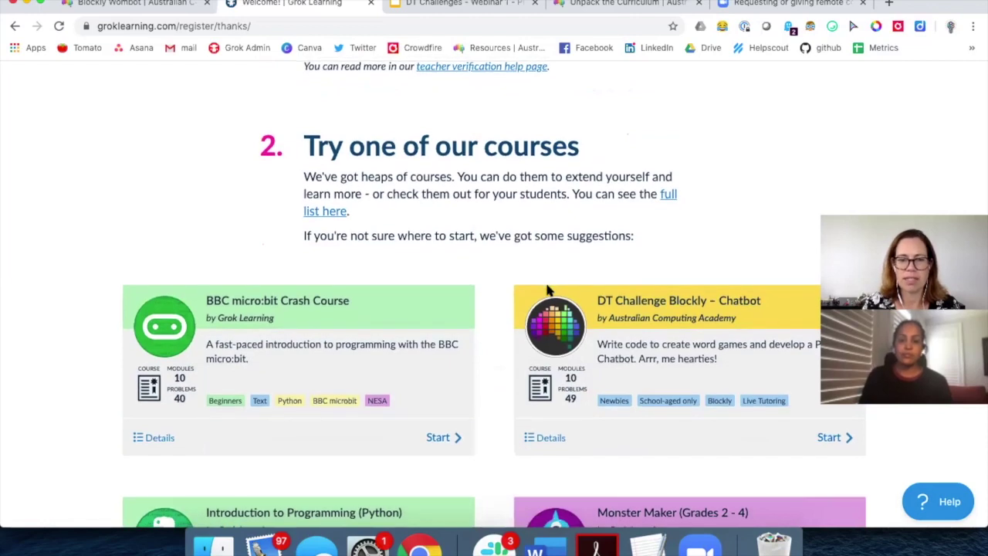
scroll(434, 239, "down", 3)
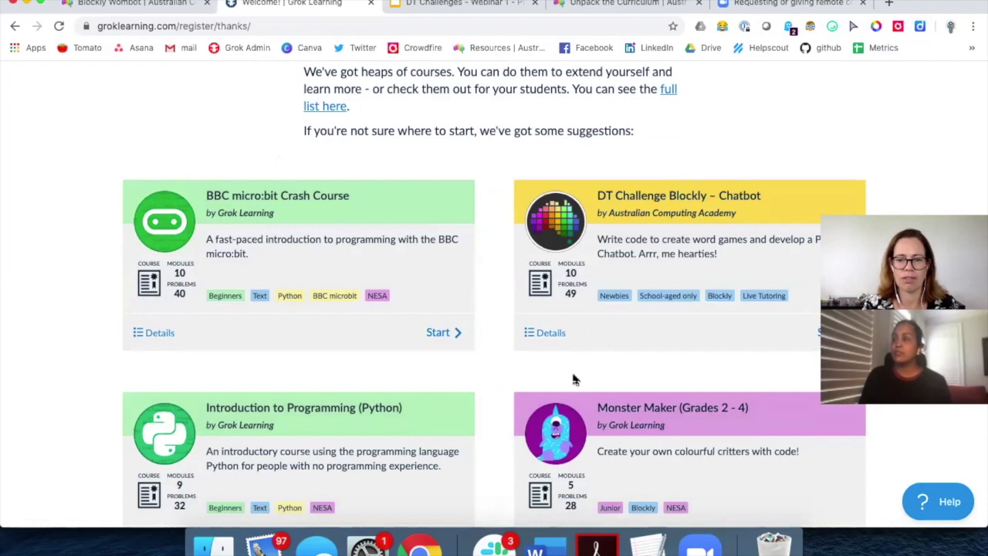
Look over the suggested course cards, then return to the Blockly Wombot challenge tab.
scroll(574, 379, "down", 6)
scroll(318, 317, "down", 5)
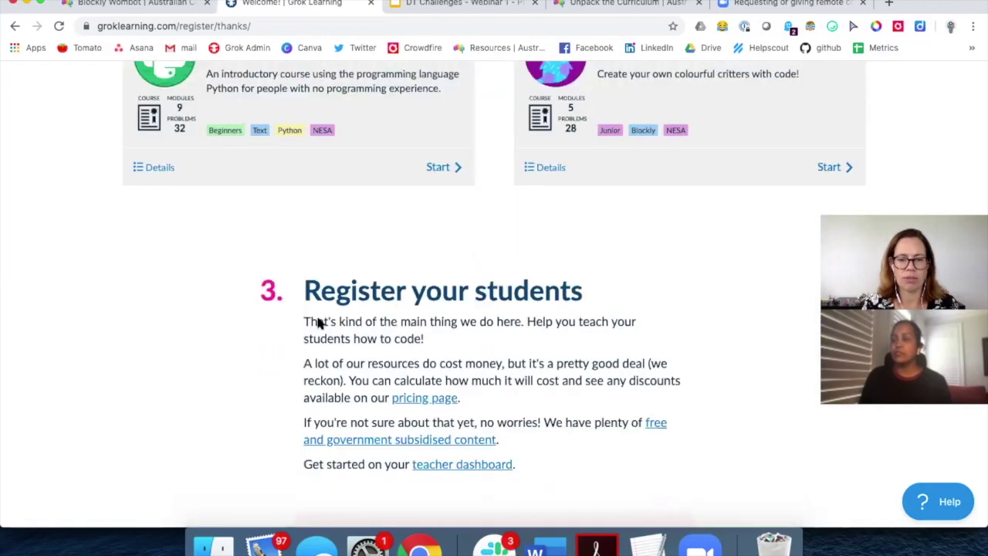
scroll(319, 323, "up", 6)
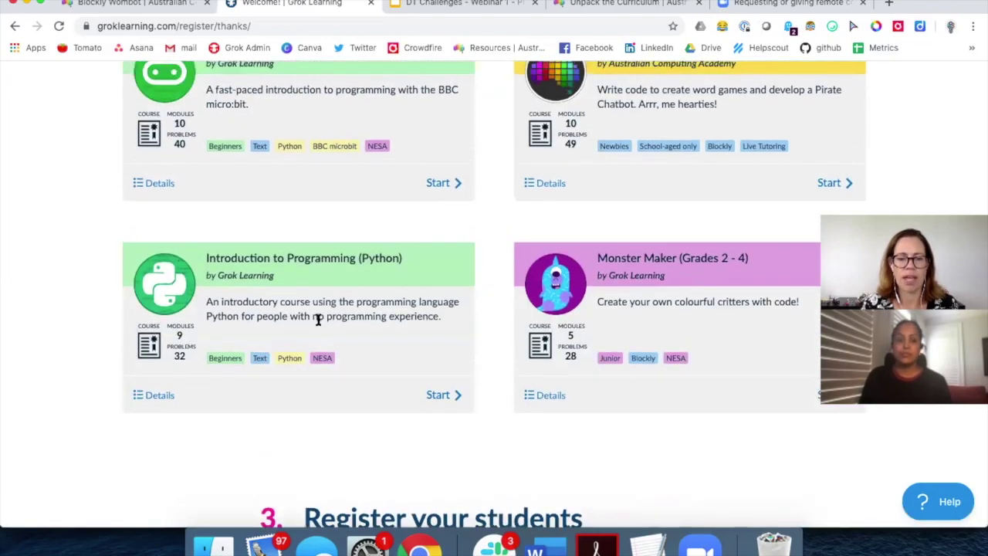
scroll(318, 320, "down", 5)
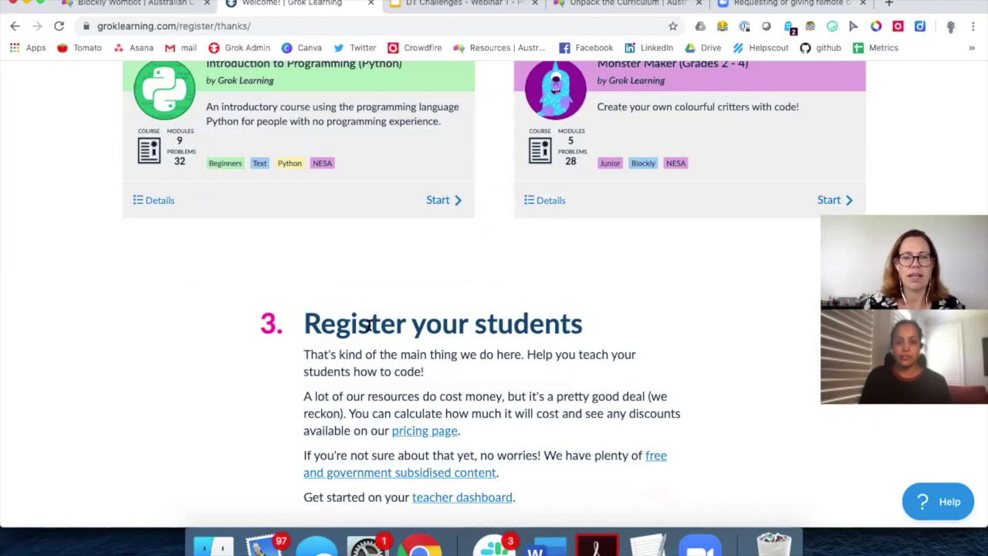
scroll(368, 280, "up", 5)
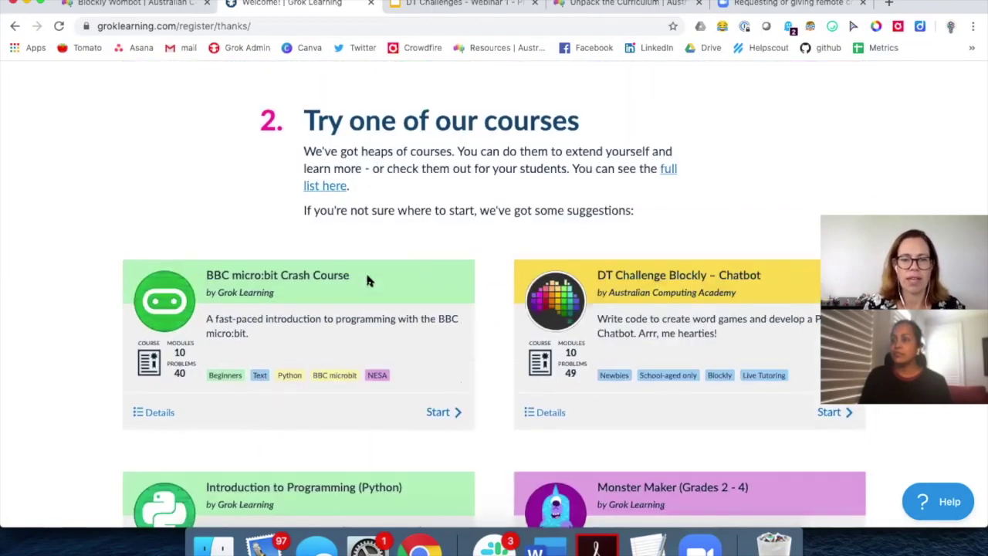
left_click(136, 6)
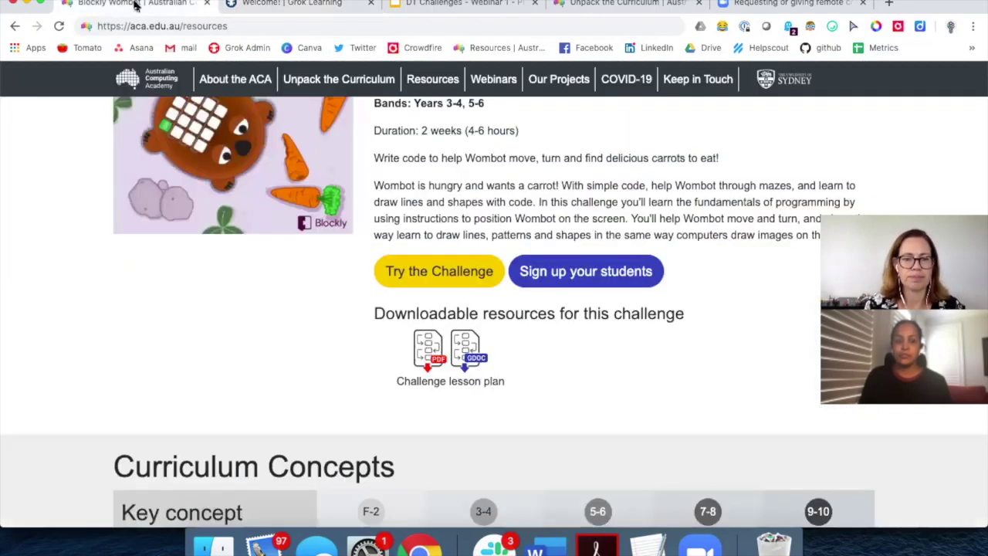
Open the ACA Resources page and browse the 'Authored by the ACA' challenge cards.
scroll(444, 226, "up", 4)
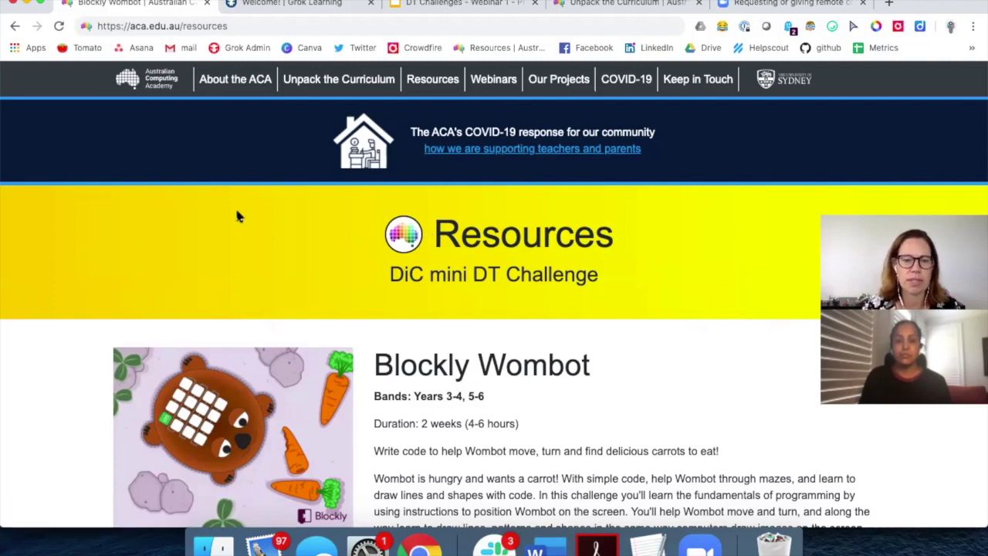
left_click(436, 80)
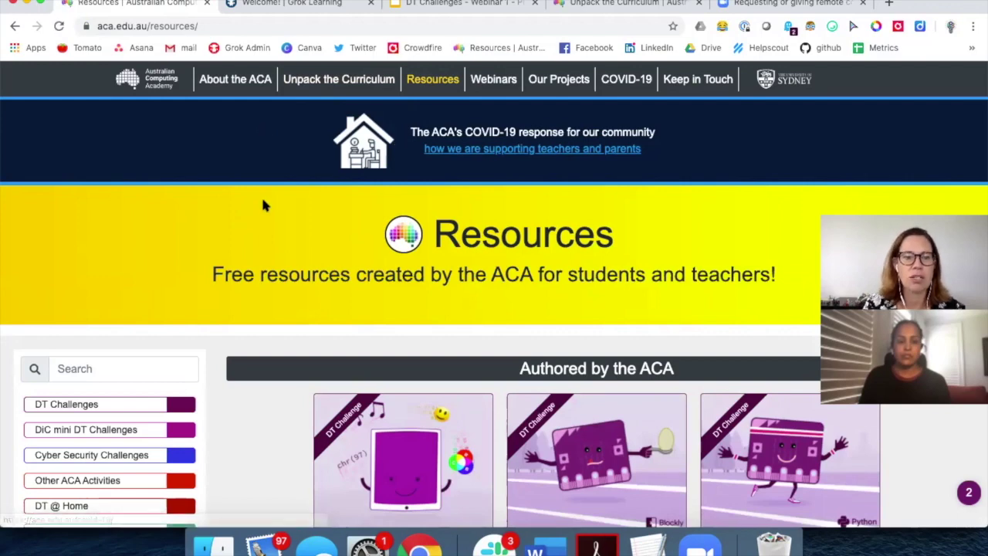
scroll(262, 205, "down", 3)
scroll(262, 205, "down", 3)
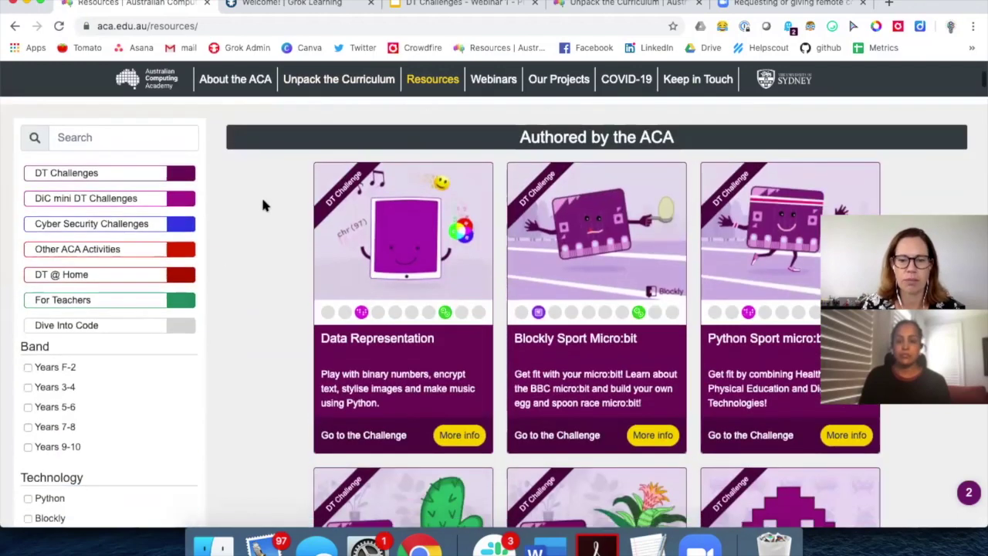
scroll(263, 205, "down", 2)
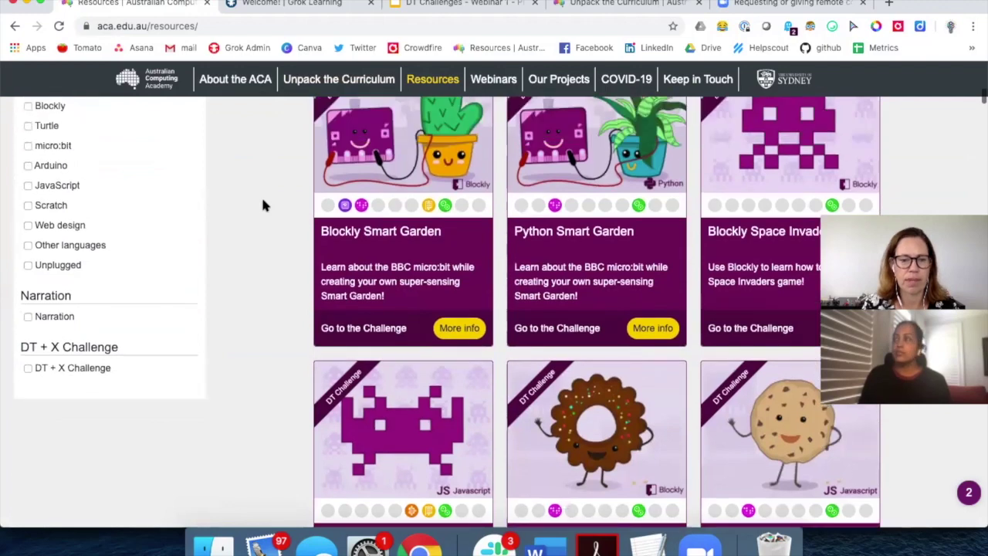
scroll(263, 204, "up", 6)
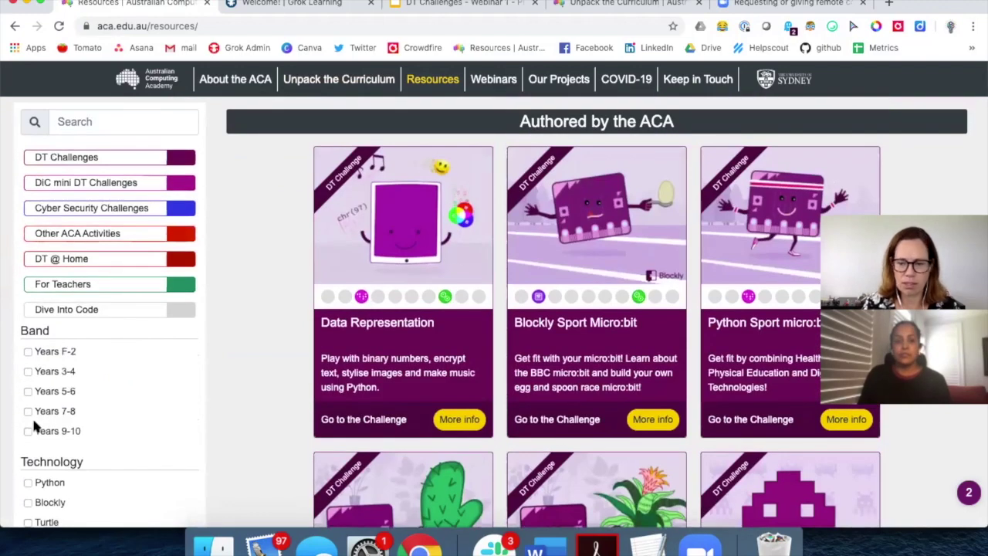
Filter resources to the Years 3-4 band and browse the Scratch and Blockly challenges shown.
left_click(27, 371)
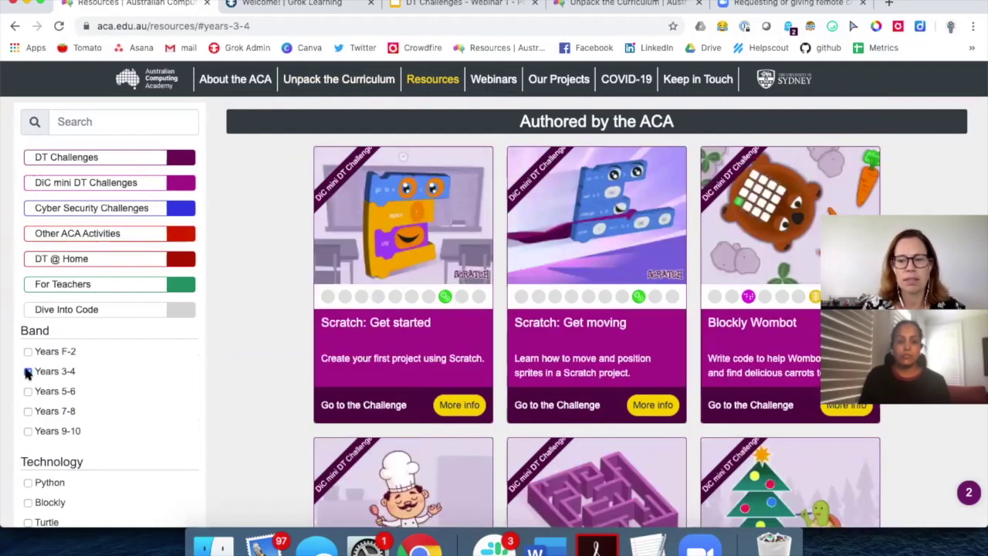
scroll(368, 311, "down", 3)
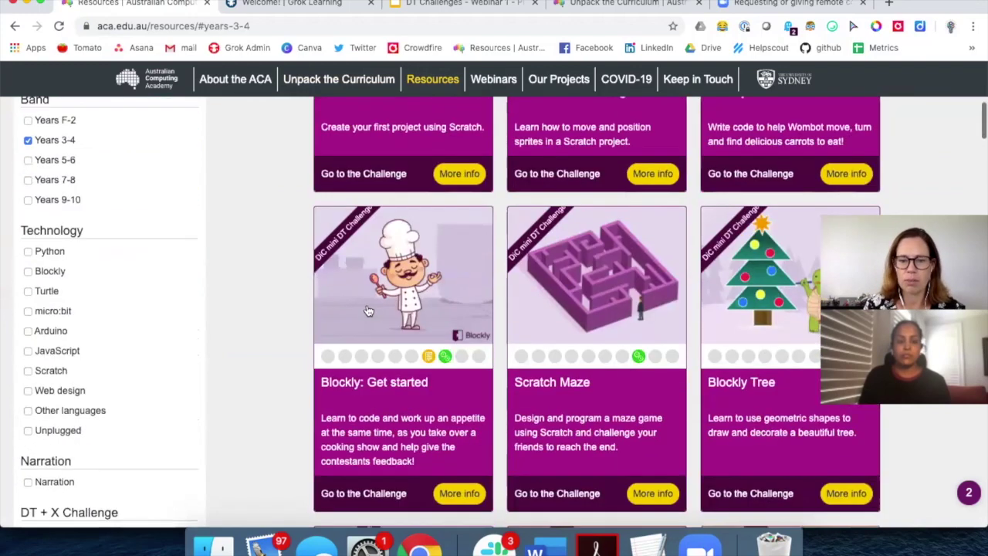
scroll(368, 310, "down", 3)
scroll(368, 311, "up", 5)
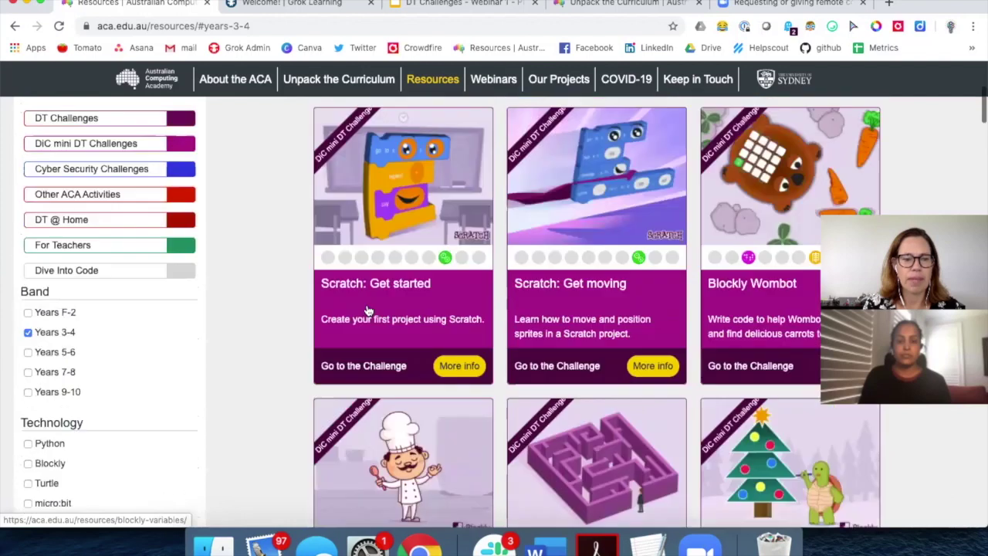
scroll(368, 310, "up", 1)
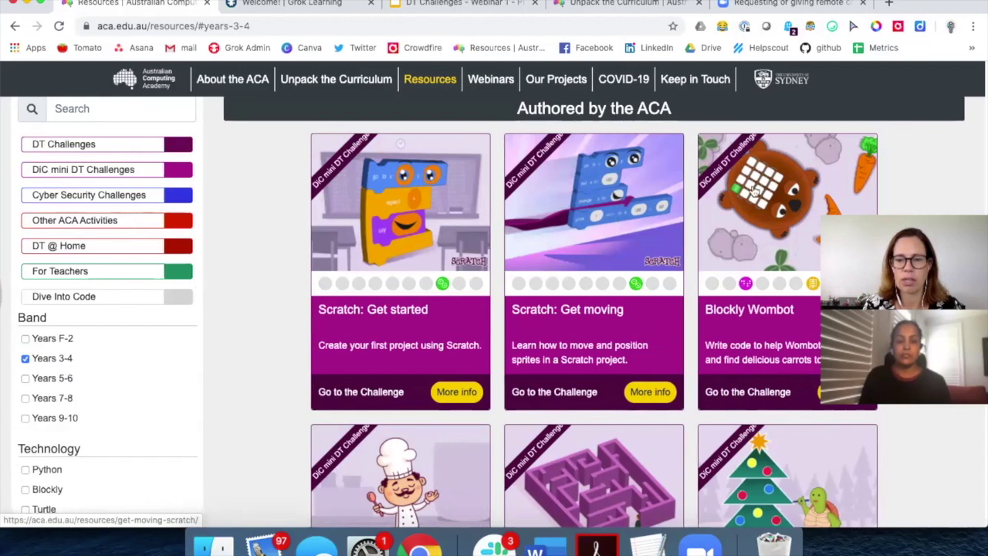
scroll(746, 208, "down", 5)
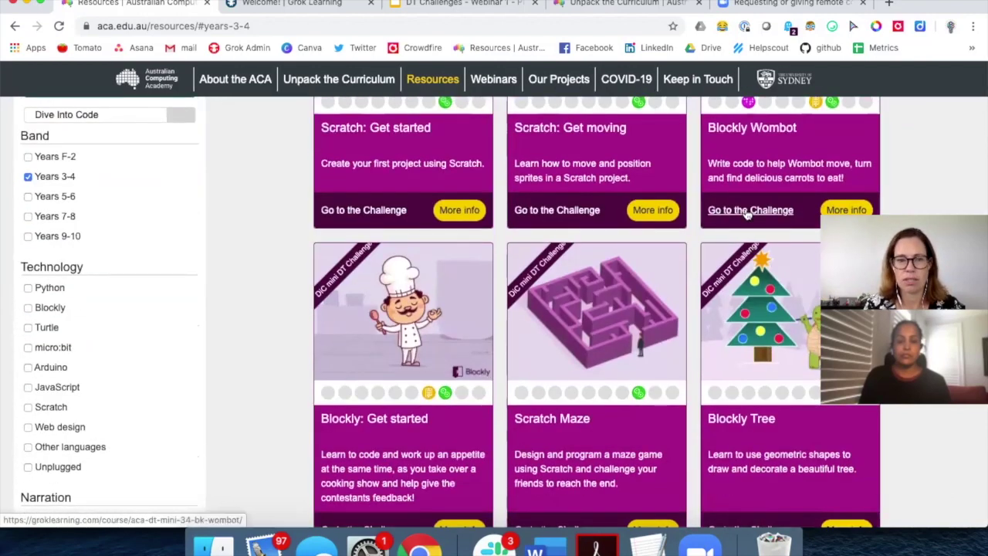
Open the Blockly Wombot challenge in Grok Learning and start the 'Say hello to Wombot!' module.
left_click(746, 210)
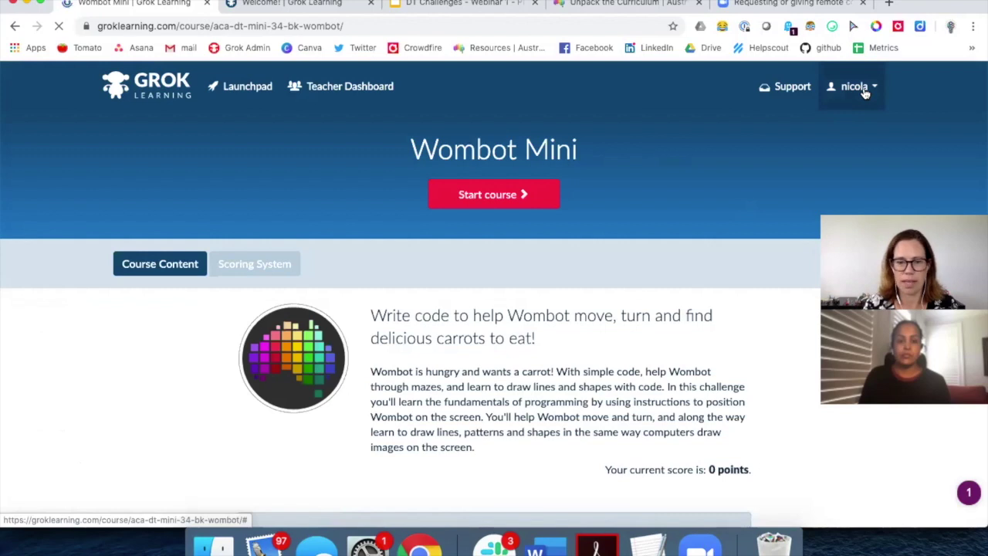
scroll(681, 186, "down", 2)
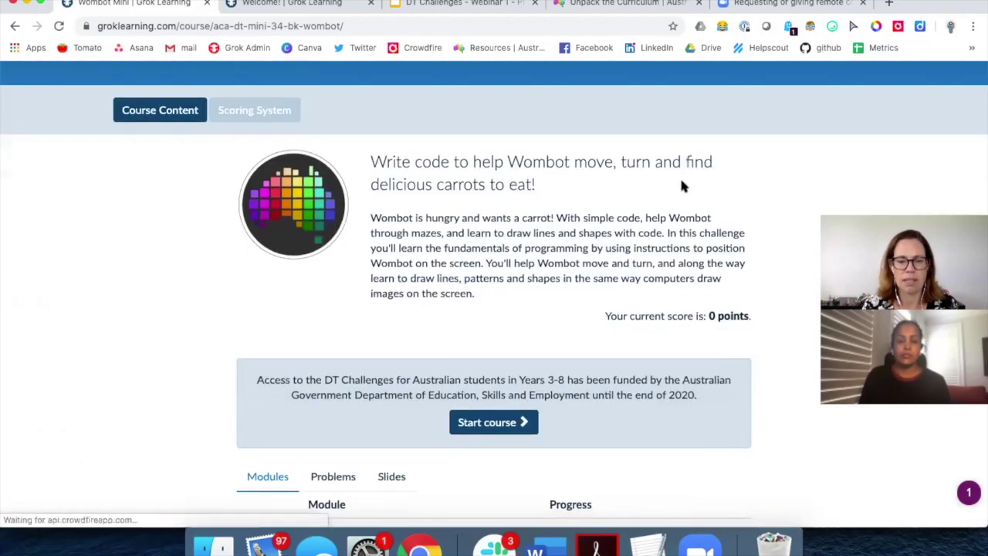
scroll(682, 185, "down", 3)
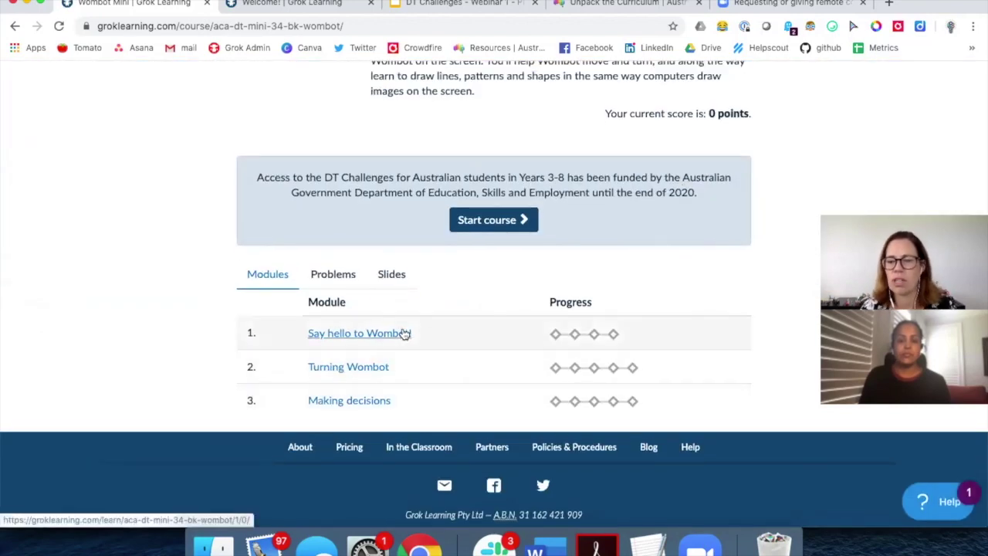
scroll(401, 333, "up", 3)
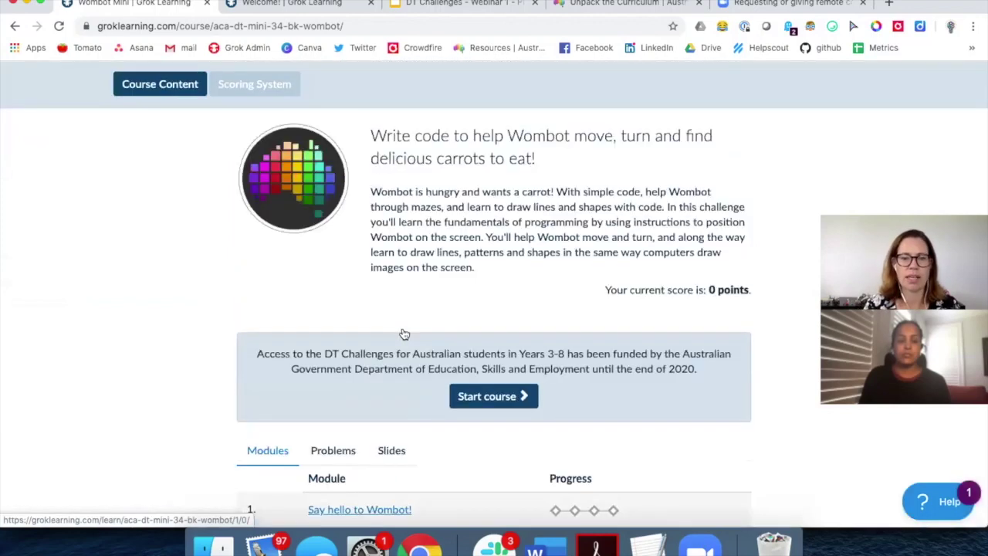
scroll(404, 330, "down", 3)
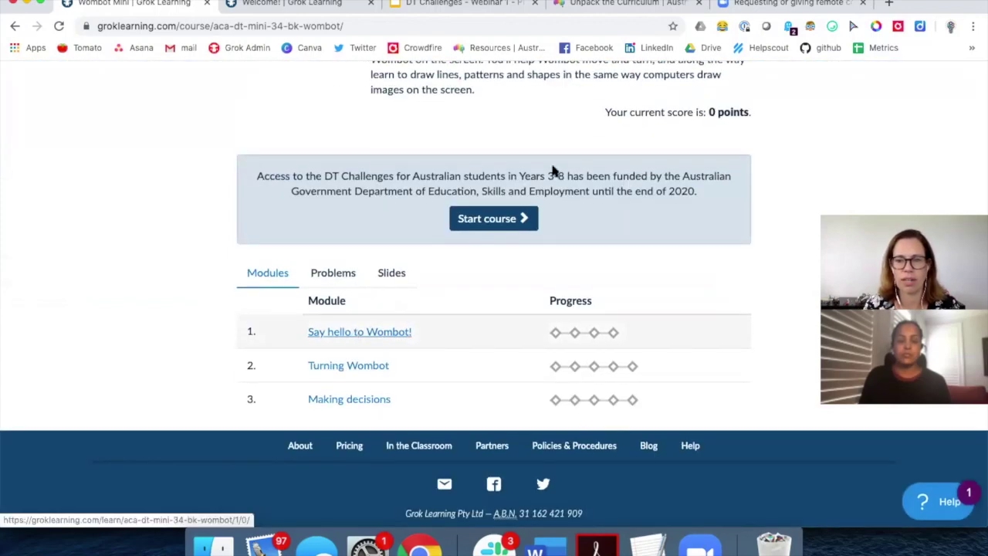
scroll(564, 160, "up", 5)
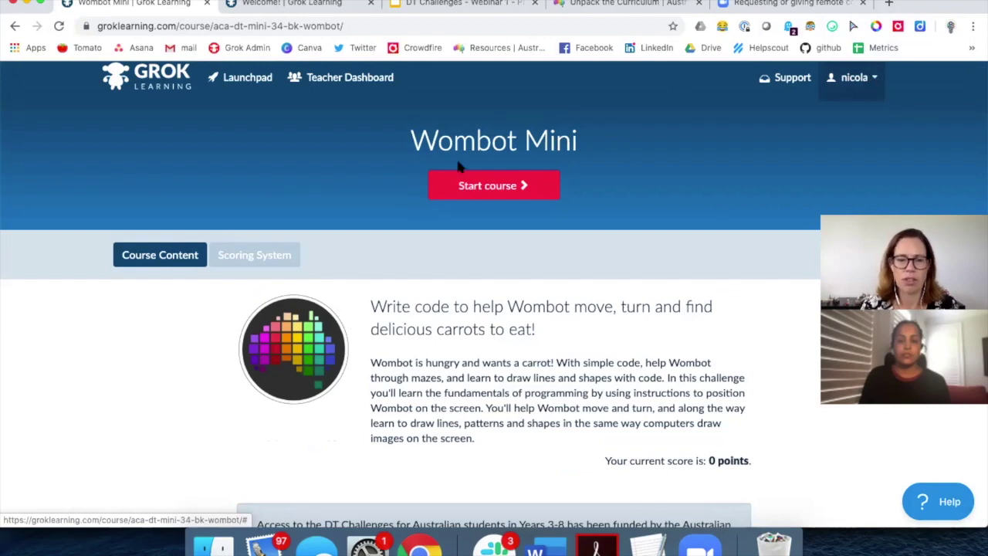
scroll(456, 159, "down", 3)
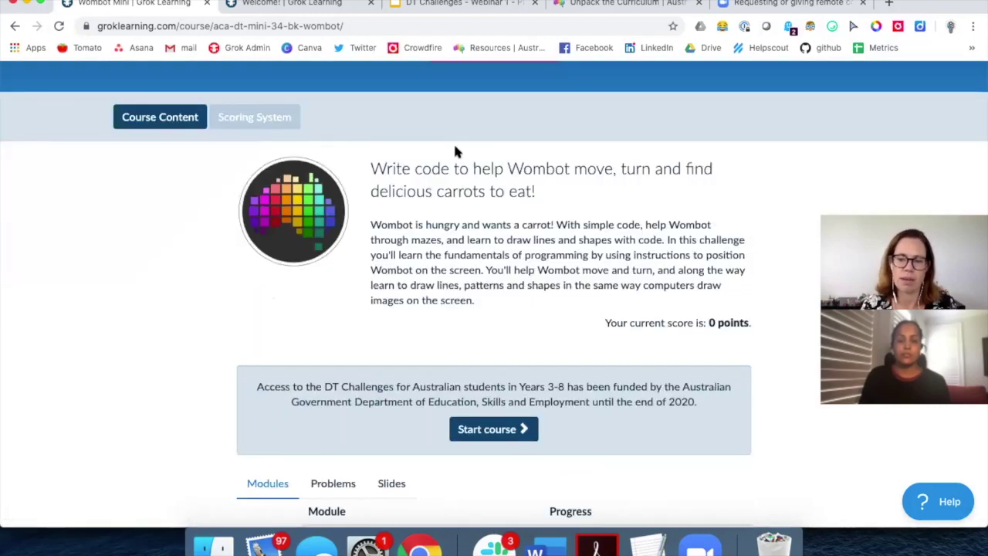
scroll(291, 275, "down", 5)
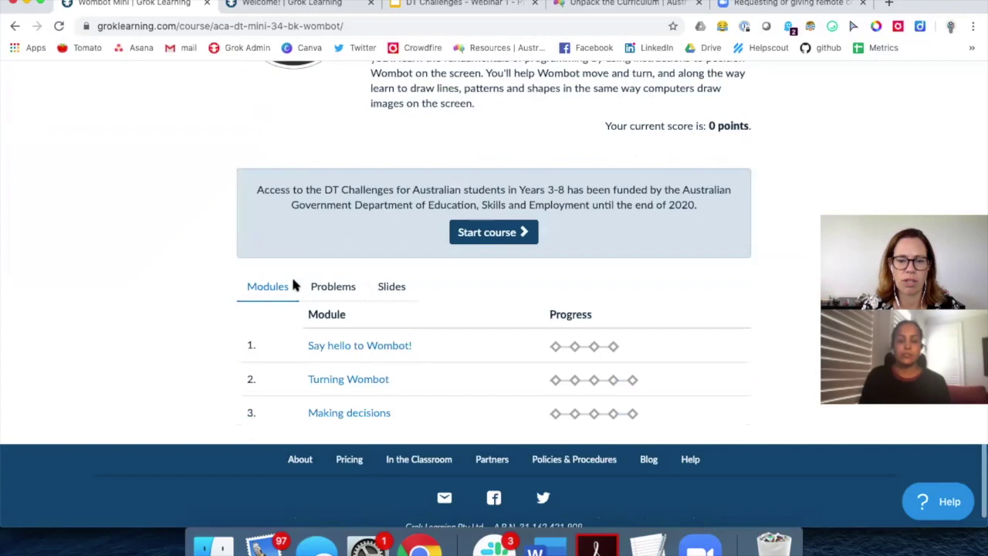
left_click(345, 338)
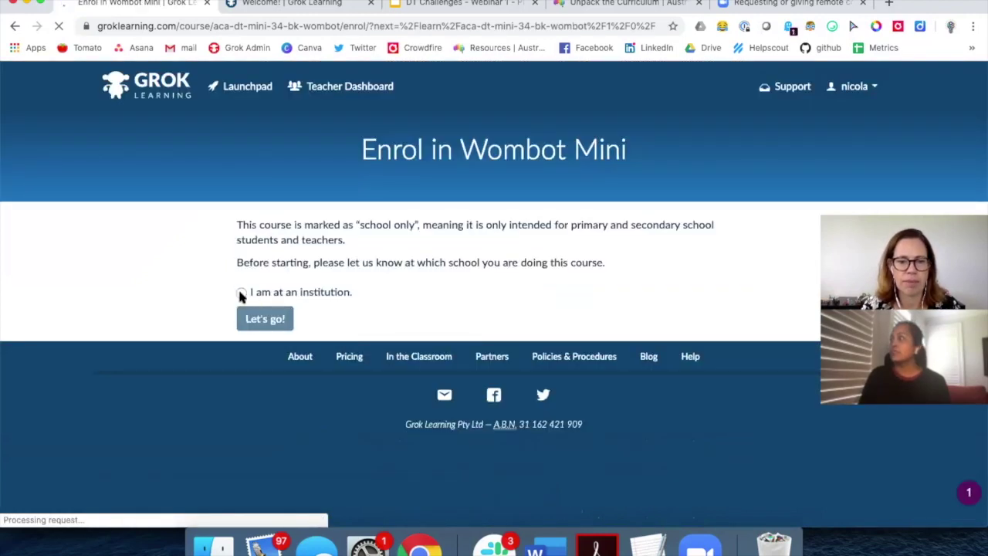
Enrol via an institution, choosing Australian Computing Academy Demo School, and begin the course.
left_click(241, 293)
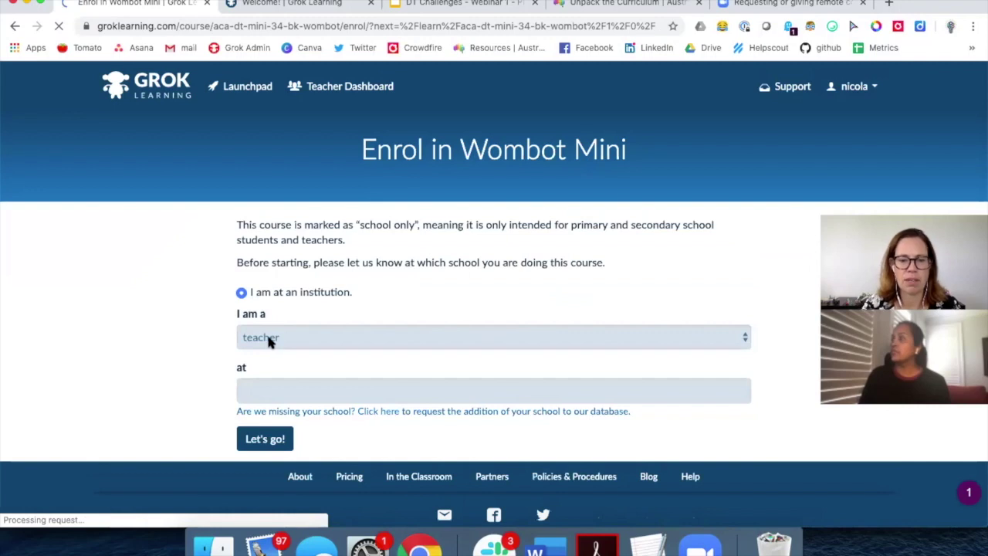
scroll(269, 351, "down", 1)
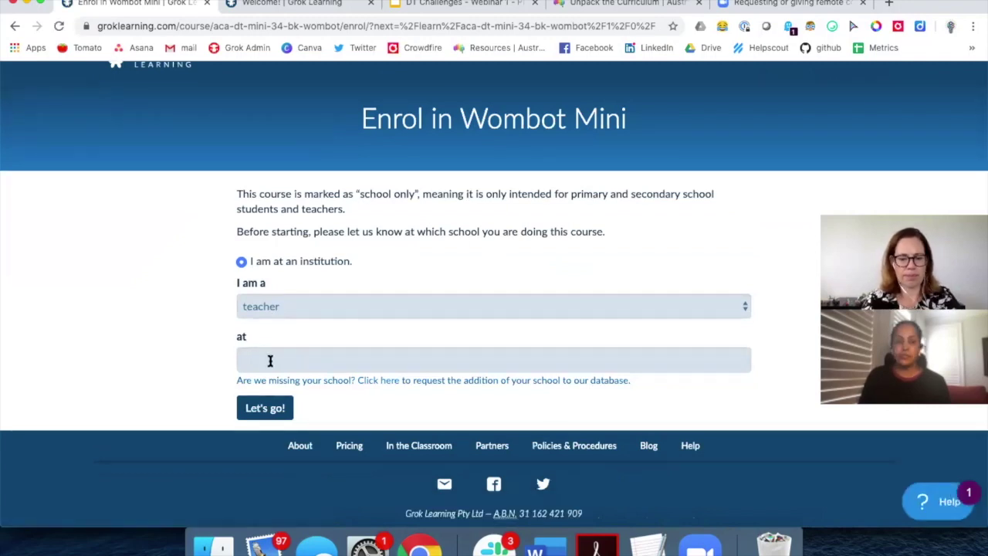
left_click(270, 360)
type("australian com")
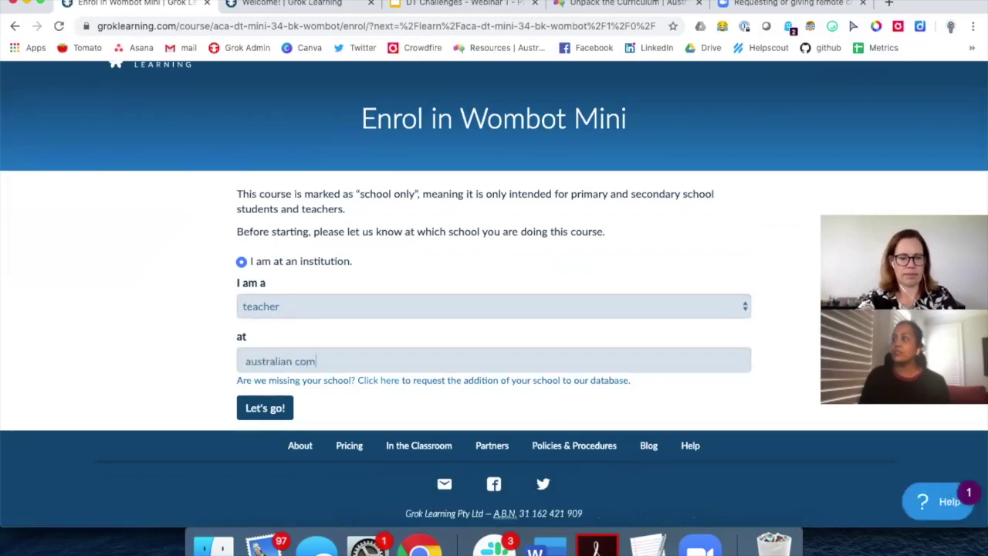
type("pt")
key("BackSpace")
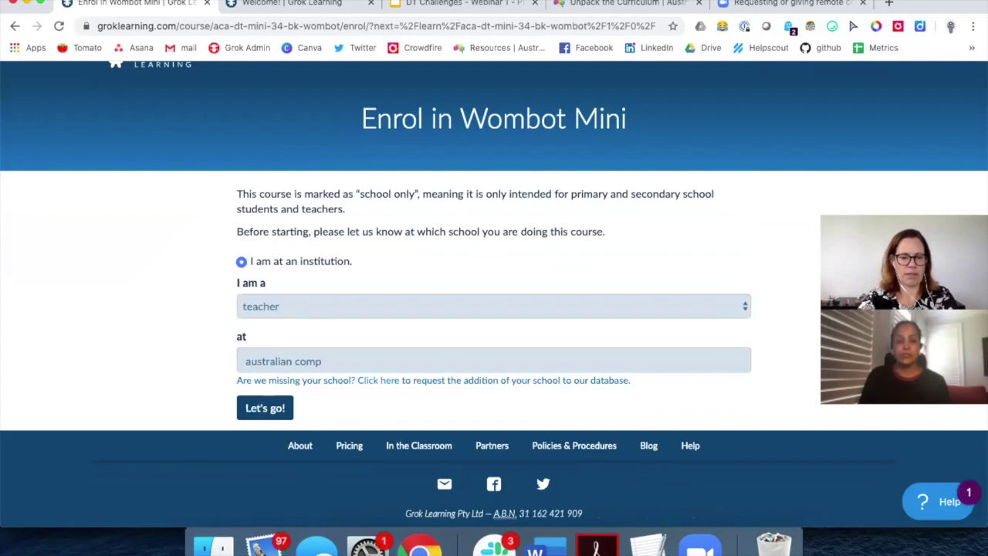
type("uting")
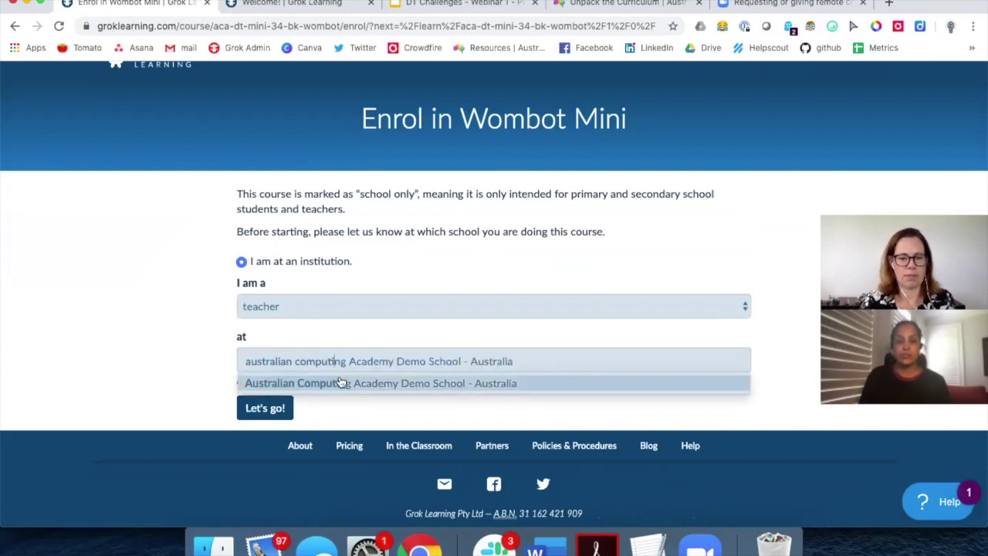
left_click(336, 382)
left_click(259, 409)
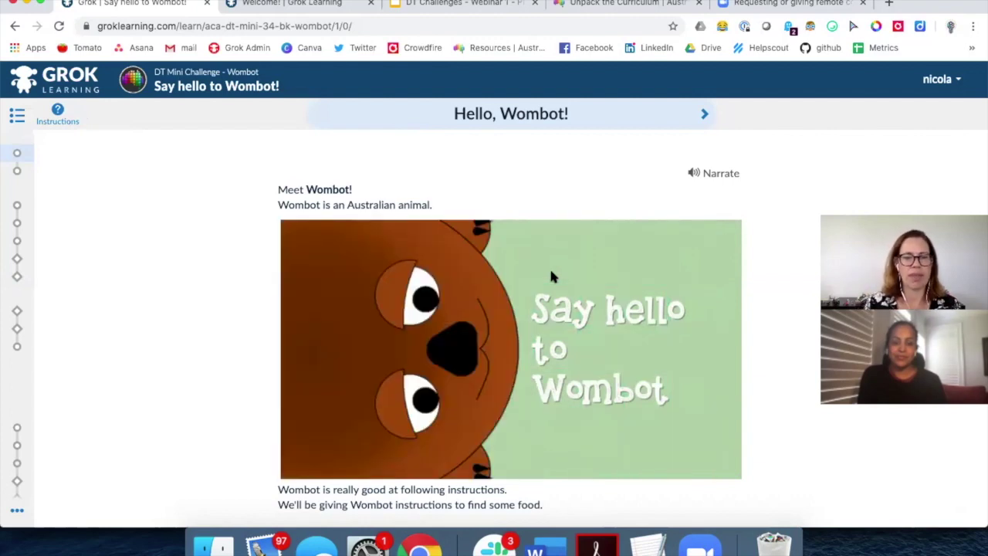
left_click(18, 115)
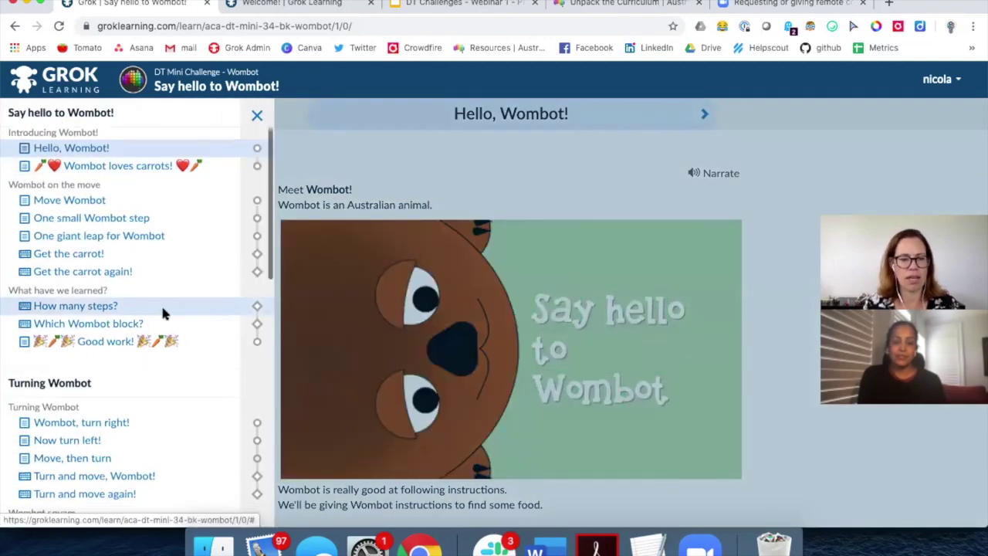
scroll(162, 312, "down", 5)
scroll(163, 313, "down", 6)
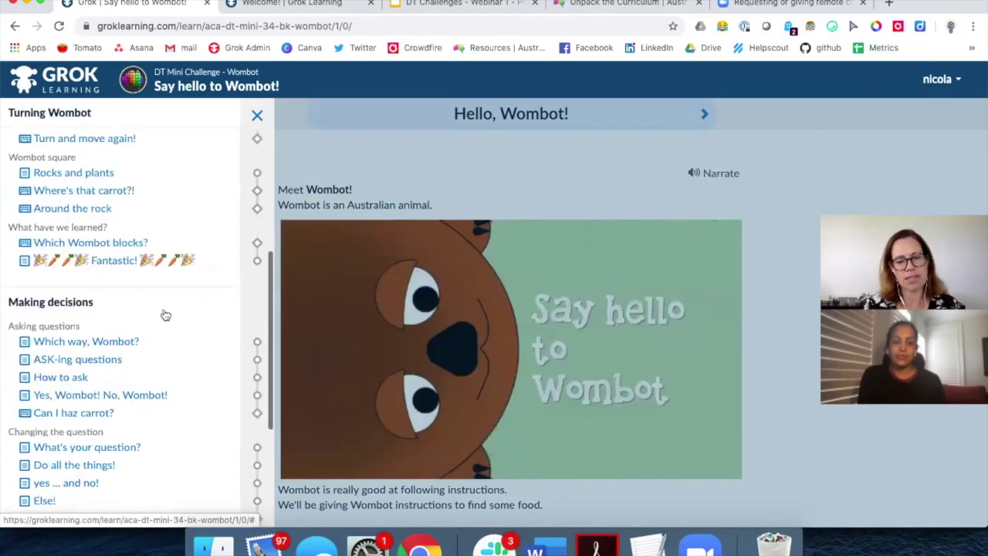
scroll(162, 313, "down", 5)
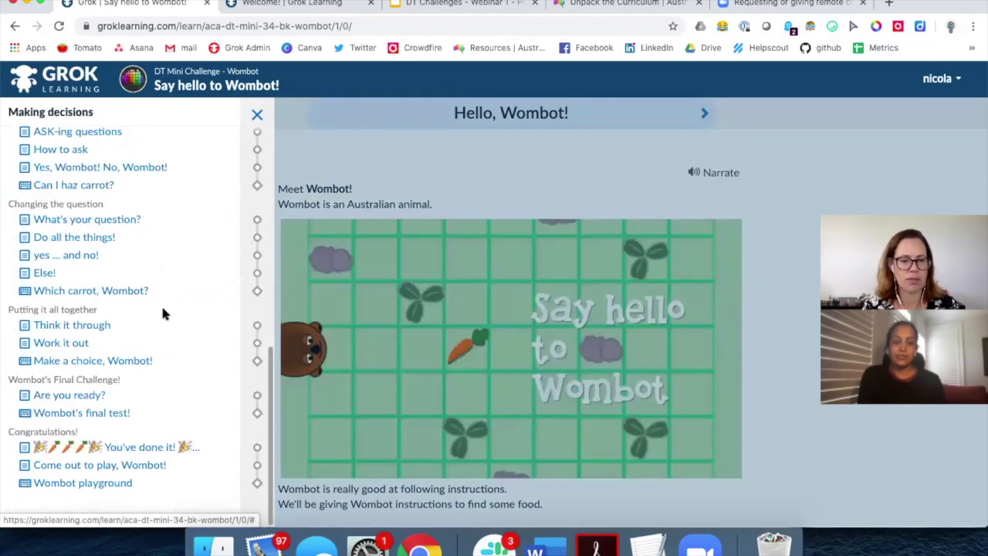
scroll(164, 313, "up", 15)
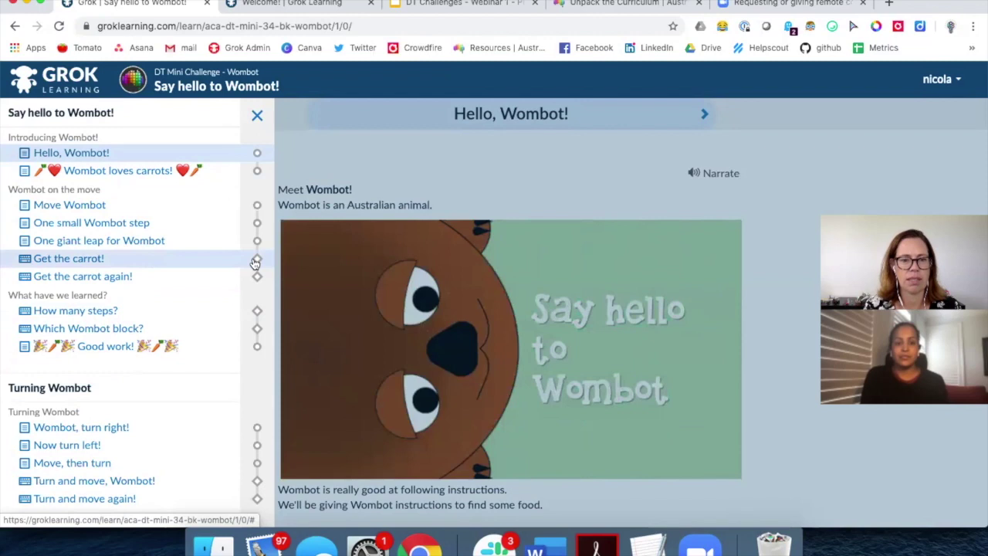
left_click(258, 114)
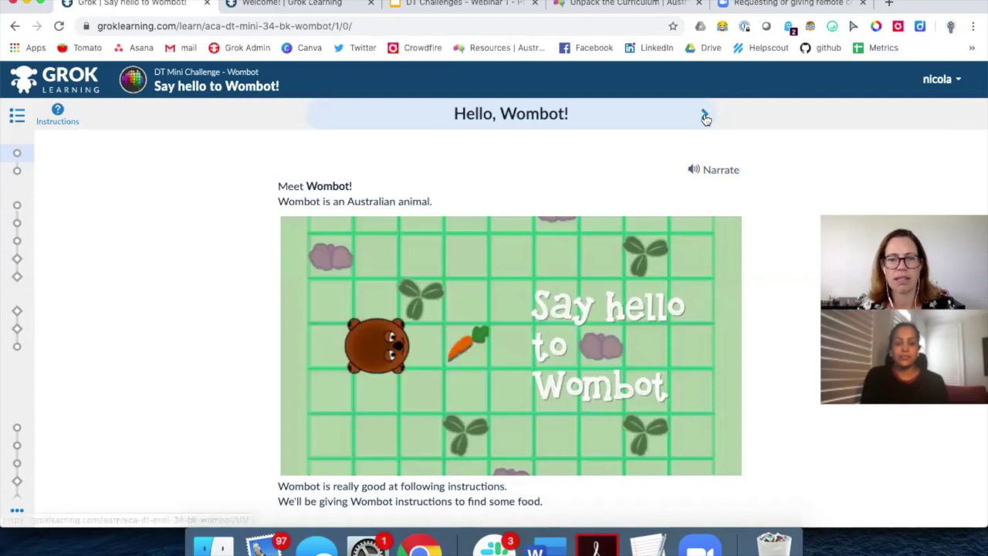
Advance past 'Wombot loves carrots!' to Move Wombot and run the move forward example.
left_click(704, 115)
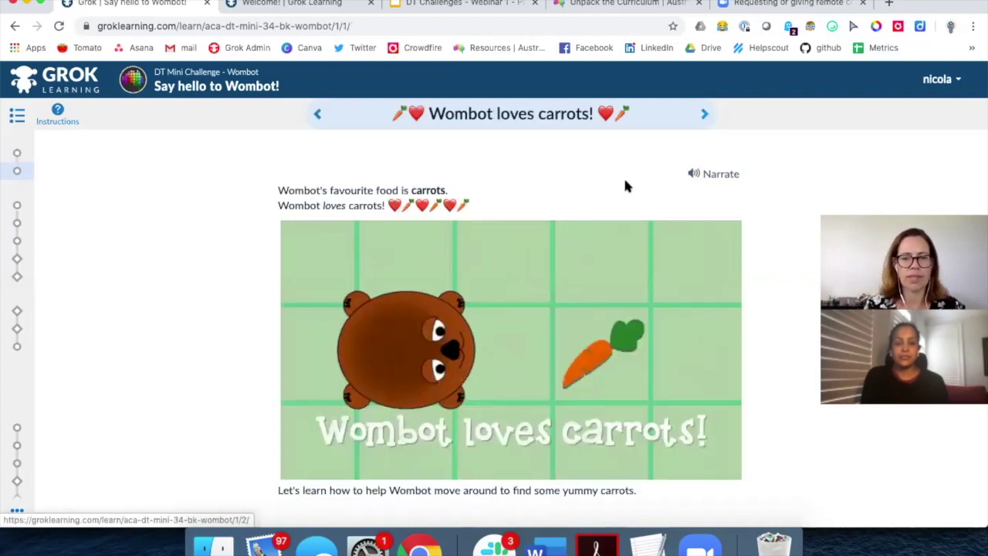
scroll(625, 185, "down", 1)
scroll(626, 185, "up", 1)
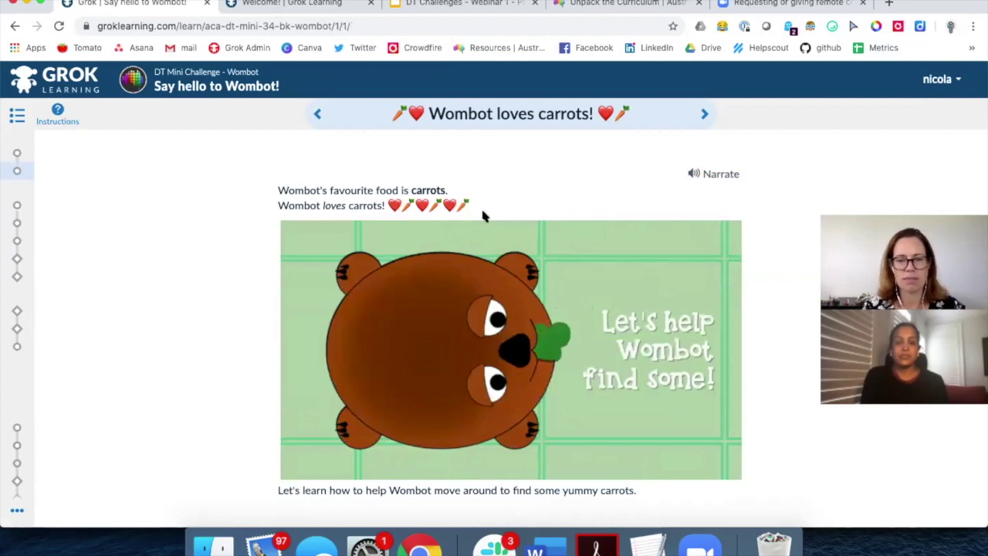
left_click(706, 115)
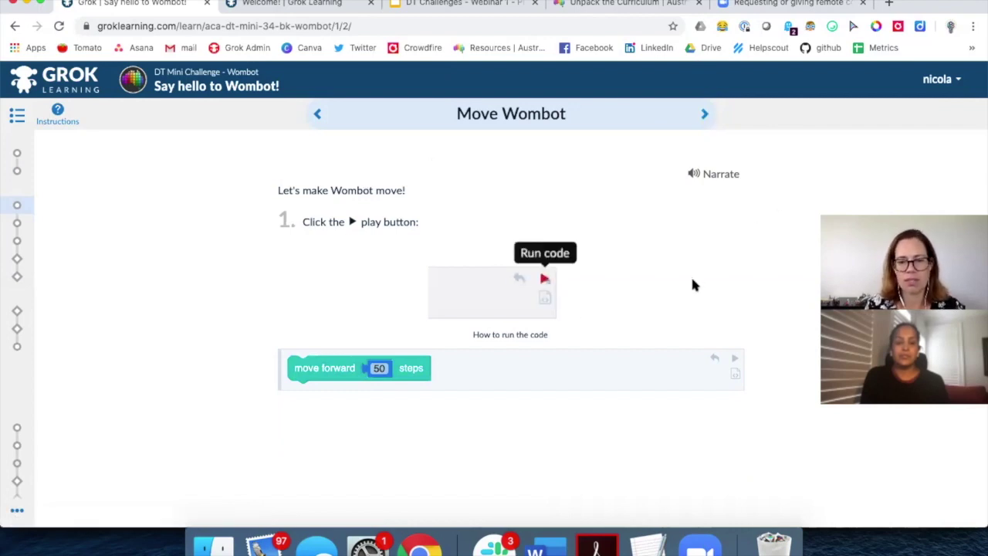
left_click(735, 358)
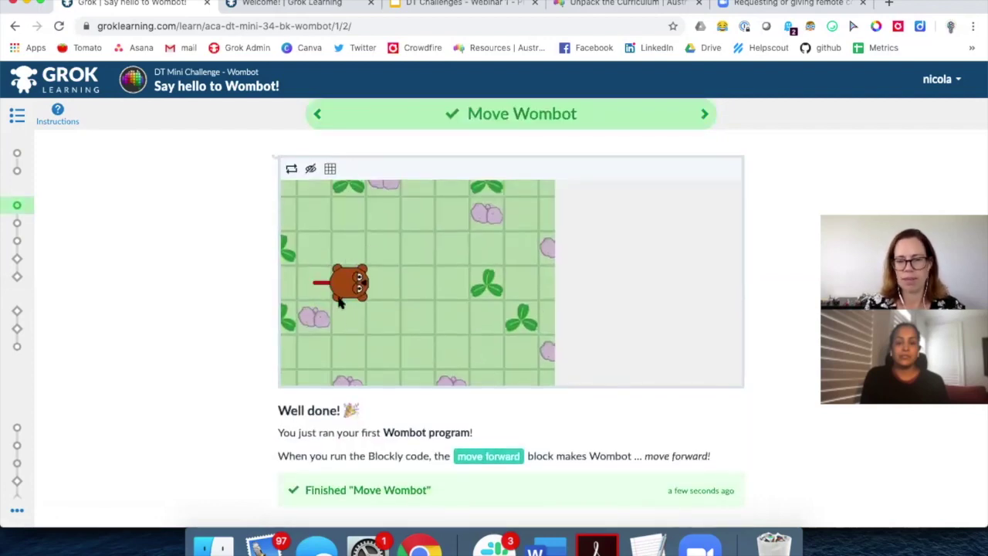
Type 0 into the move forward steps value, then continue to 'One small Wombot step'.
scroll(347, 268, "up", 2)
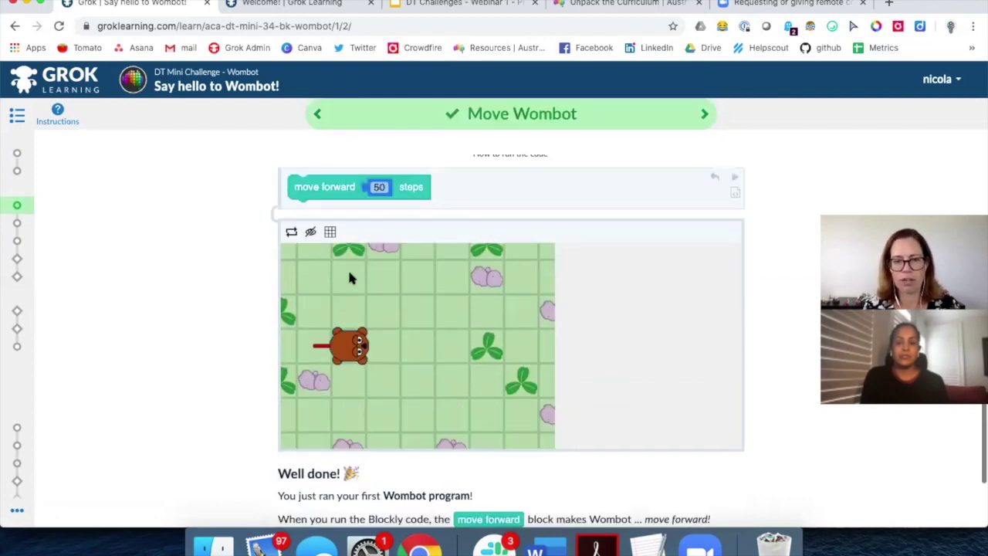
left_click(379, 186)
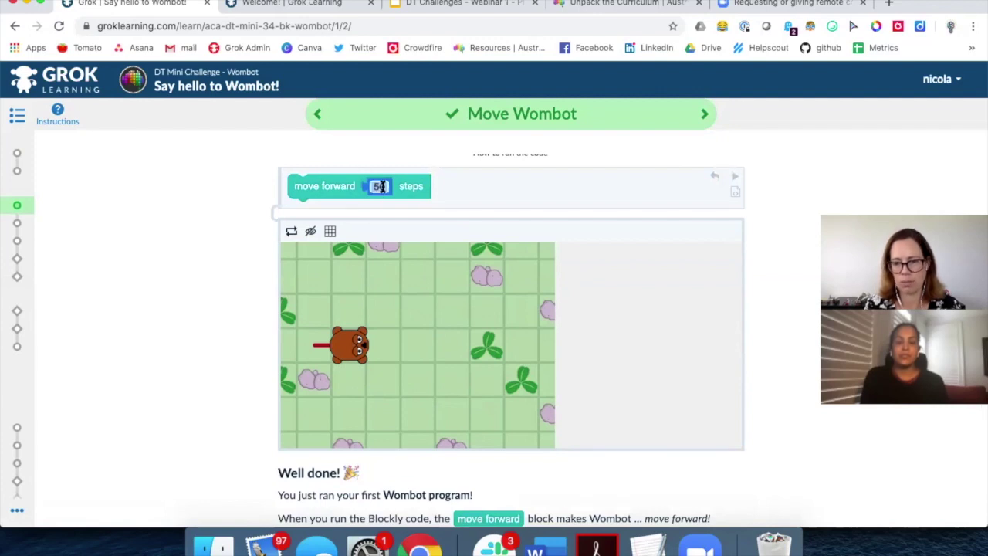
type("0")
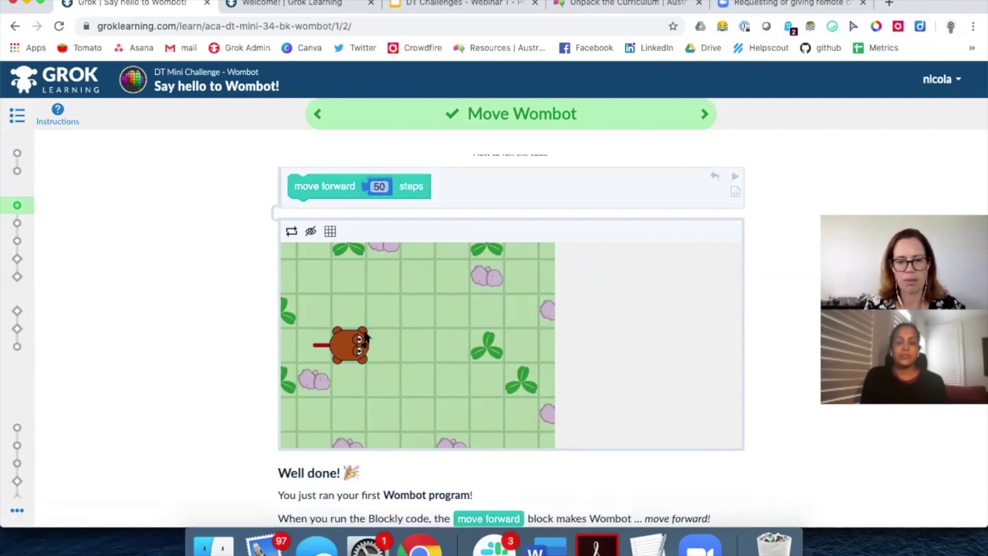
scroll(363, 330, "down", 2)
scroll(362, 327, "up", 2)
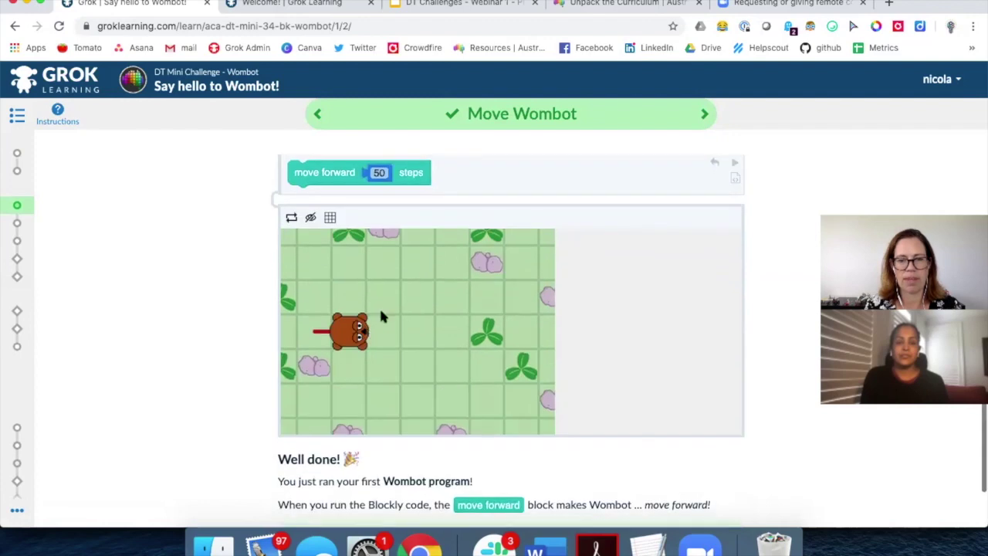
left_click(706, 113)
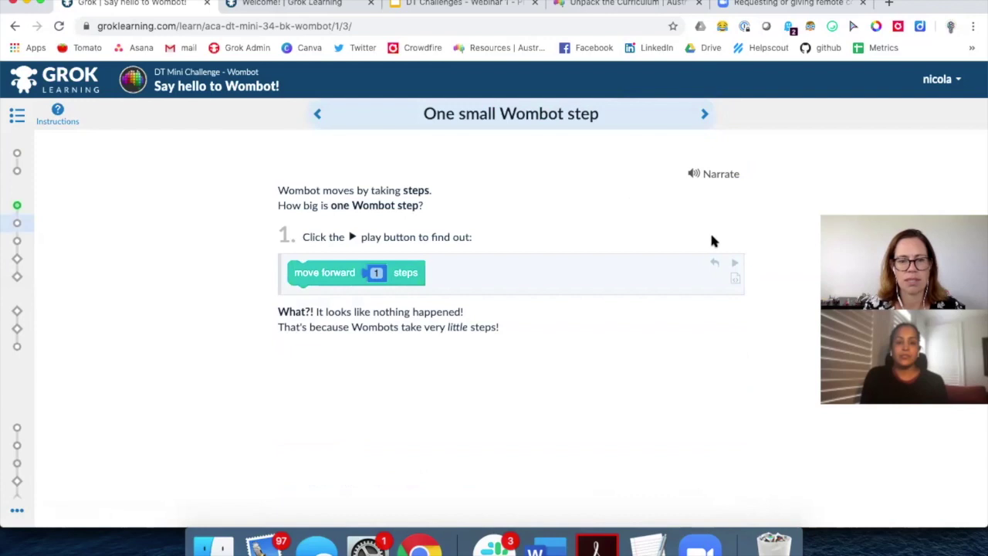
Jump to the 'Get the carrot!' problem from the left step strip.
left_click(17, 261)
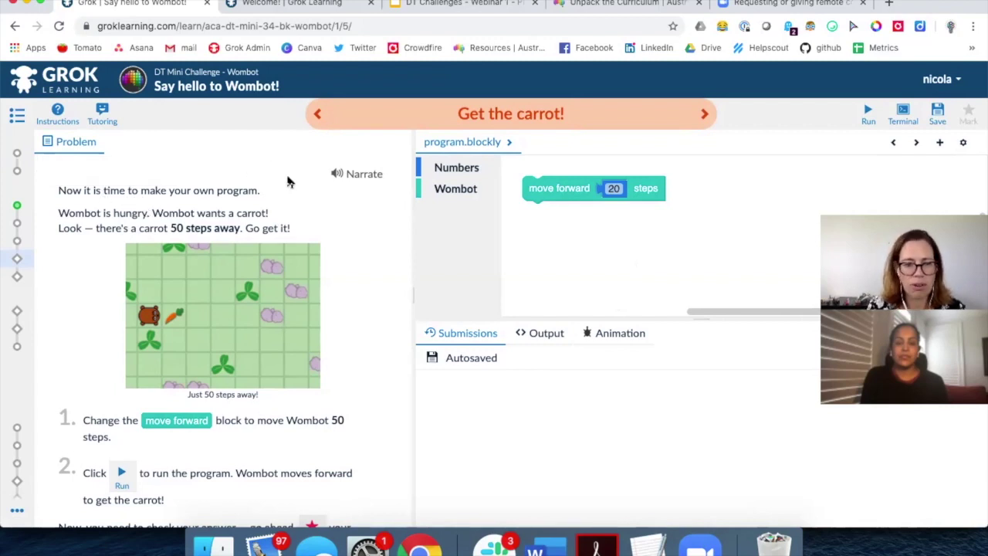
Change the move forward block from 20 to 50 steps and run the program.
scroll(292, 216, "down", 1)
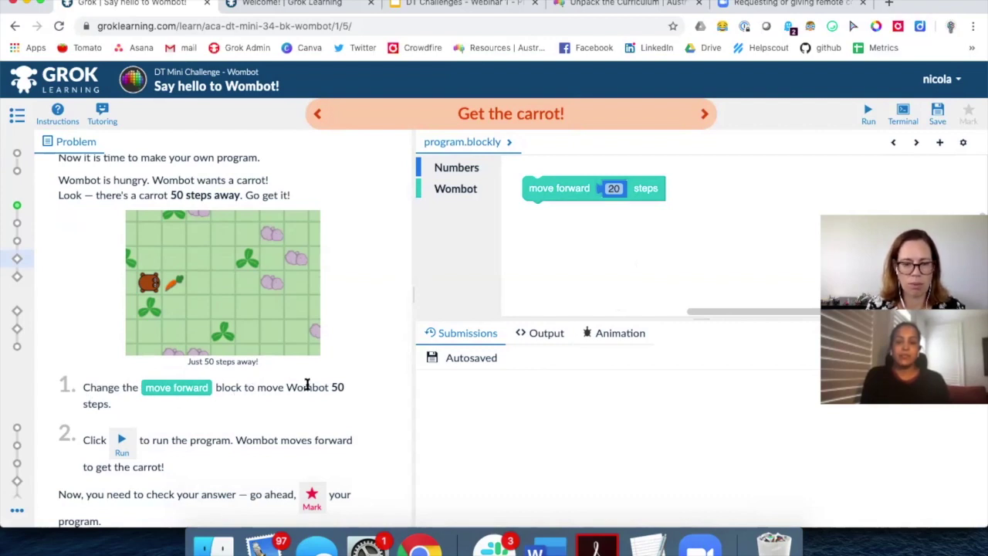
left_click(617, 190)
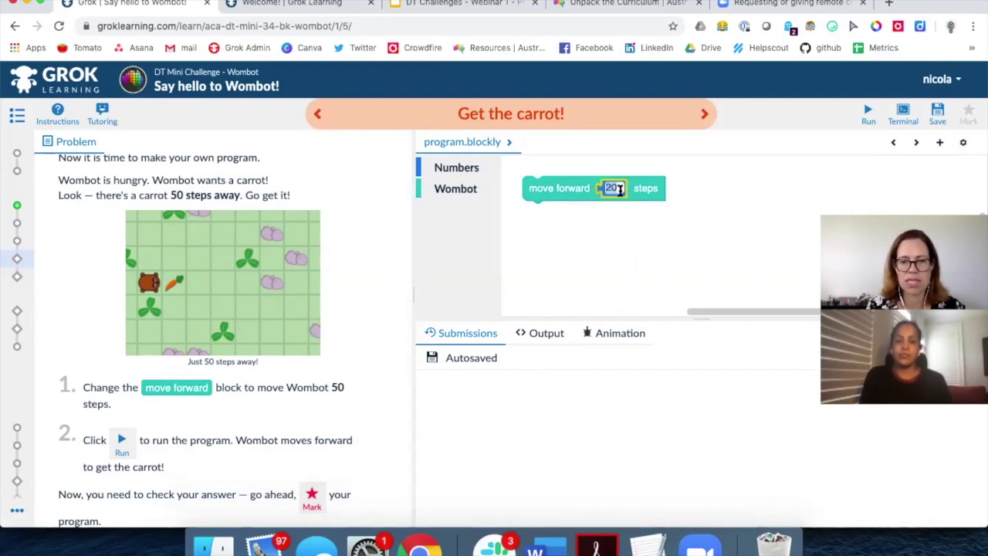
type("50")
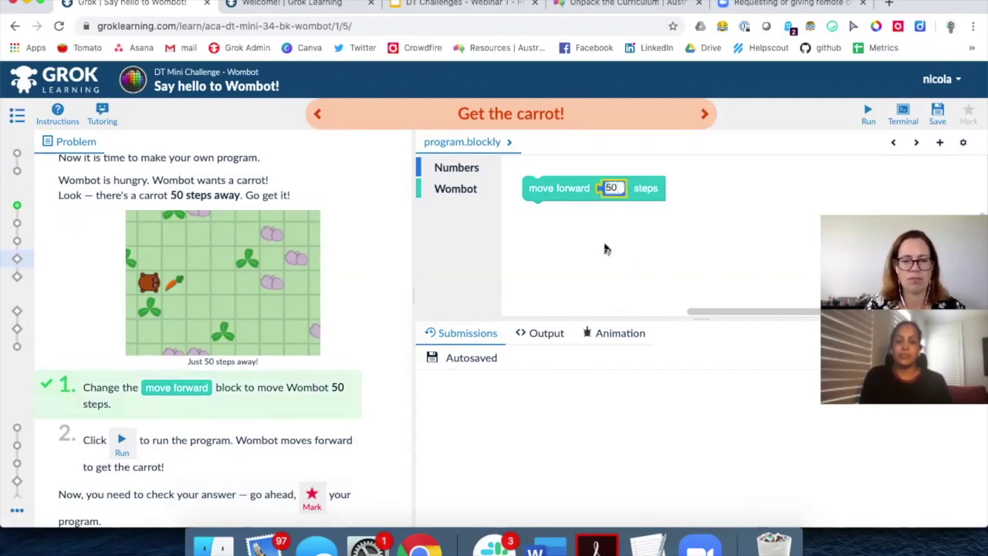
left_click(606, 248)
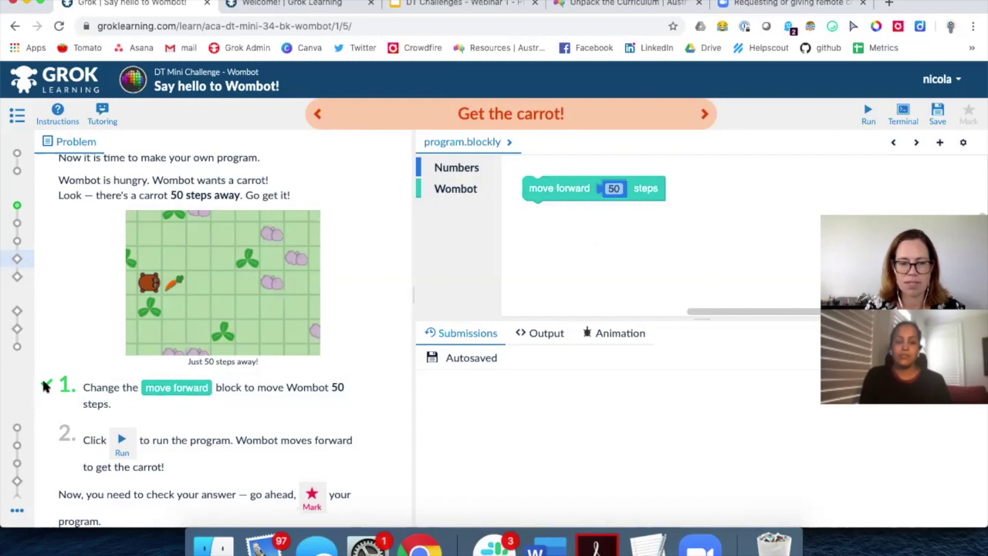
scroll(44, 386, "down", 1)
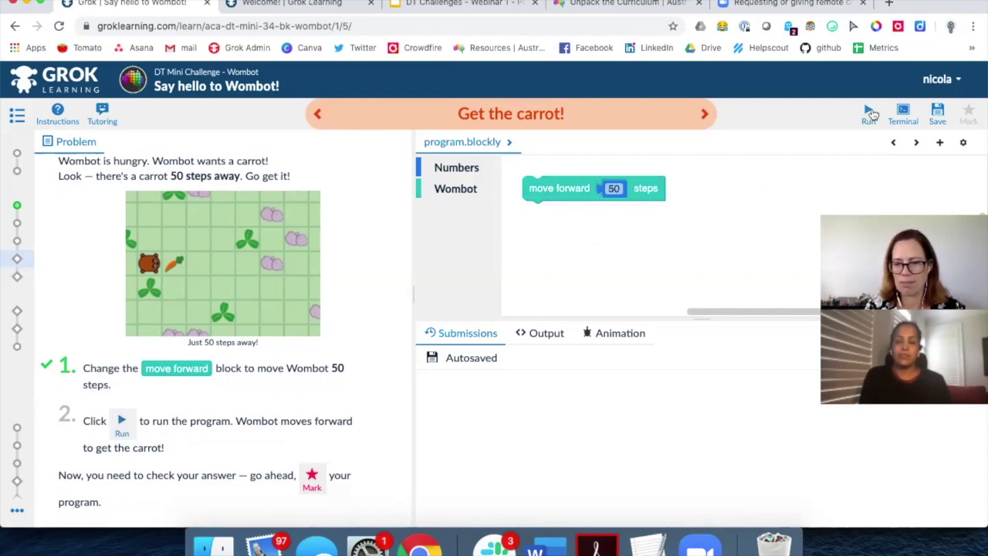
left_click(870, 115)
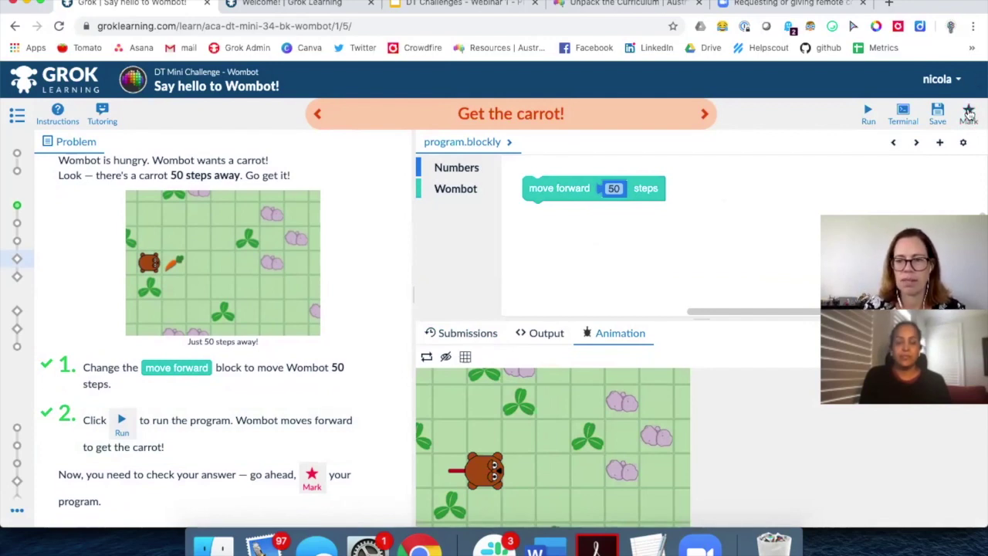
Submit 'Get the carrot!' for marking, then dismiss the results and Hello, World! achievement messages.
left_click(969, 113)
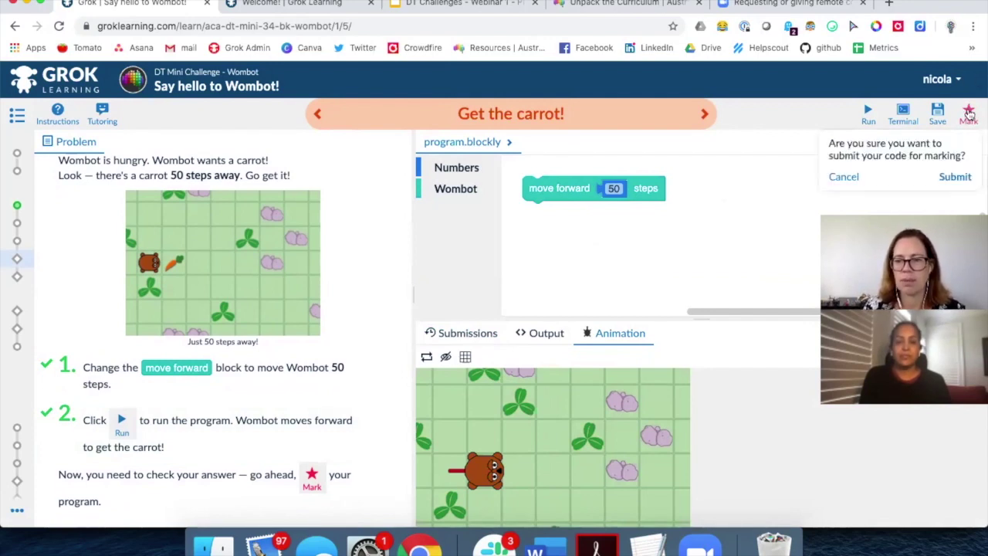
left_click(955, 177)
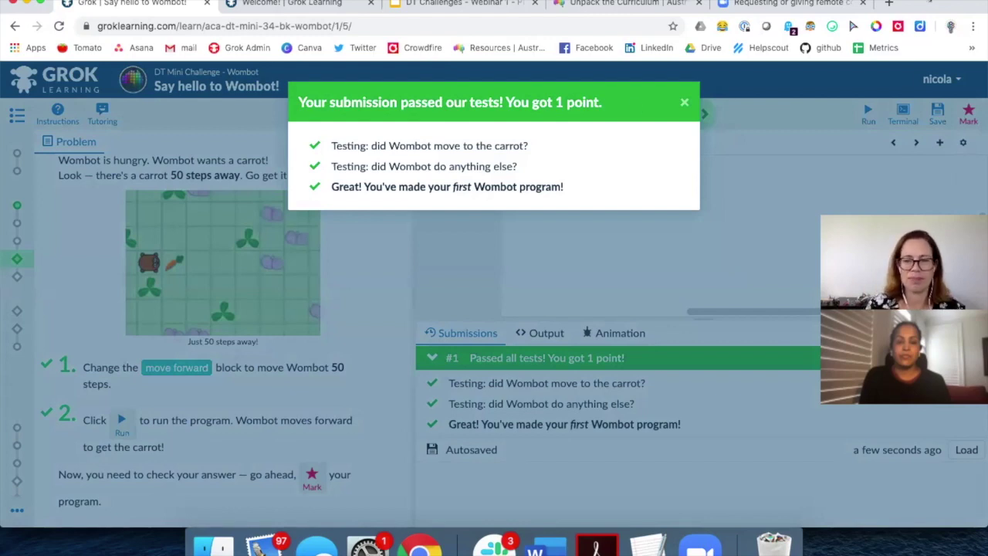
left_click(684, 103)
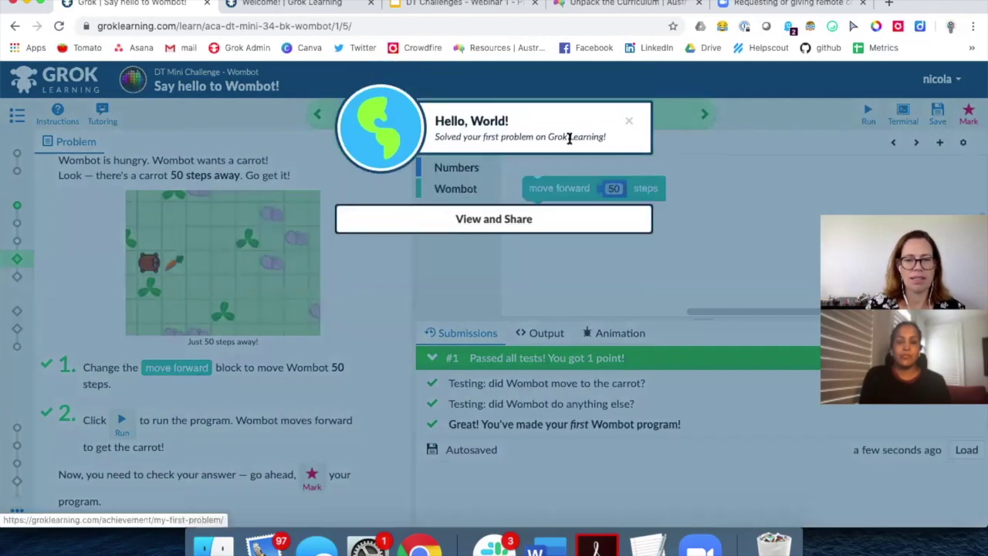
left_click(630, 124)
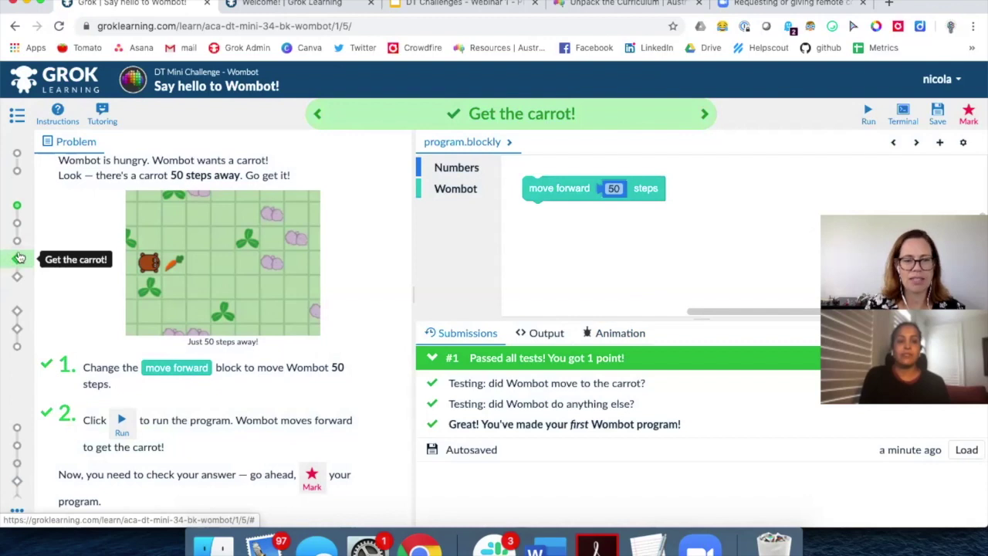
left_click(17, 115)
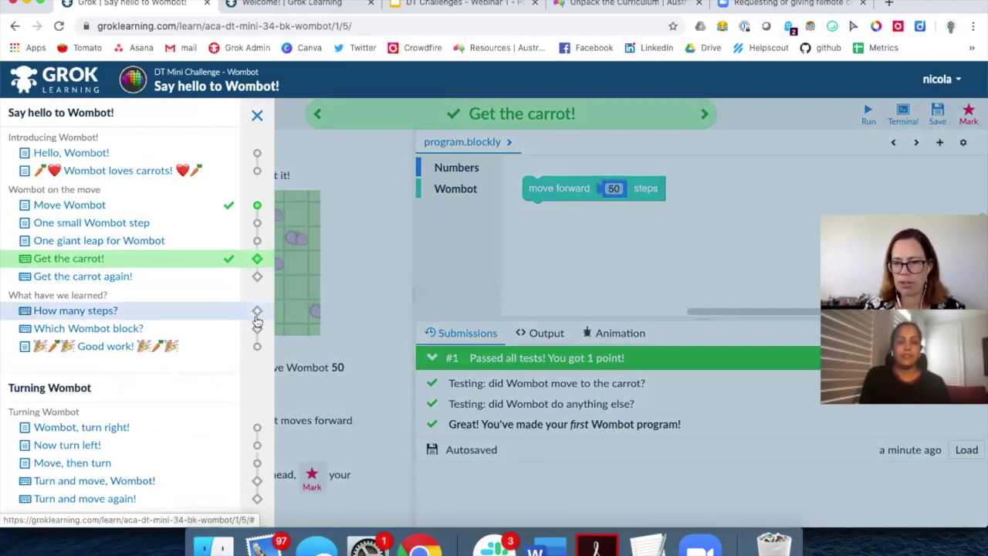
left_click(259, 114)
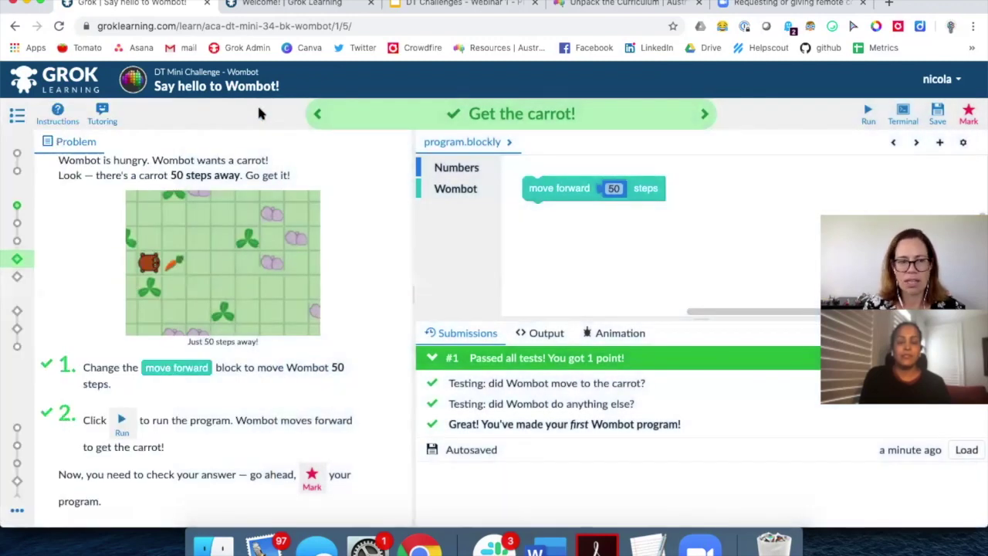
Step through and skip the page tour, then start a Tutor Mail about Get the carrot!
left_click(58, 112)
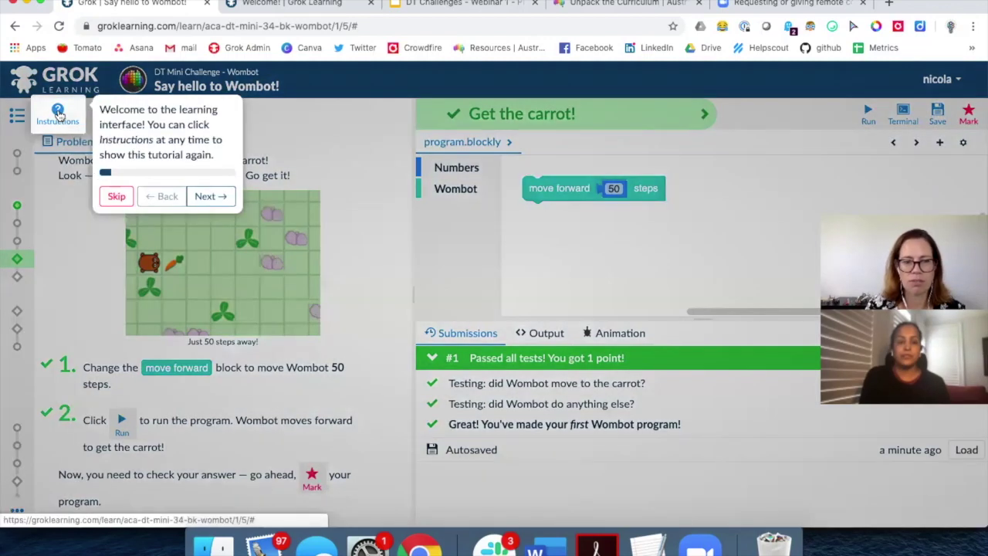
left_click(207, 198)
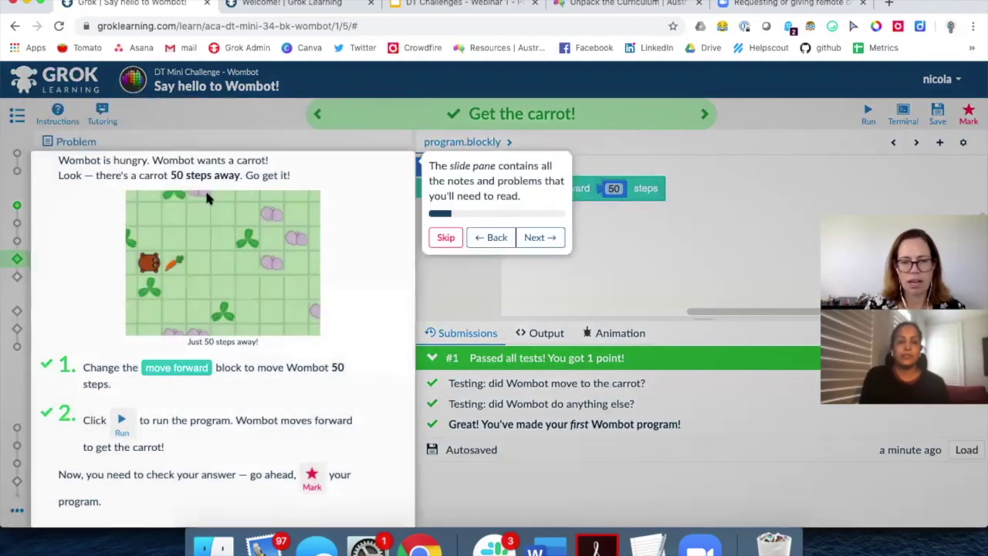
left_click(540, 237)
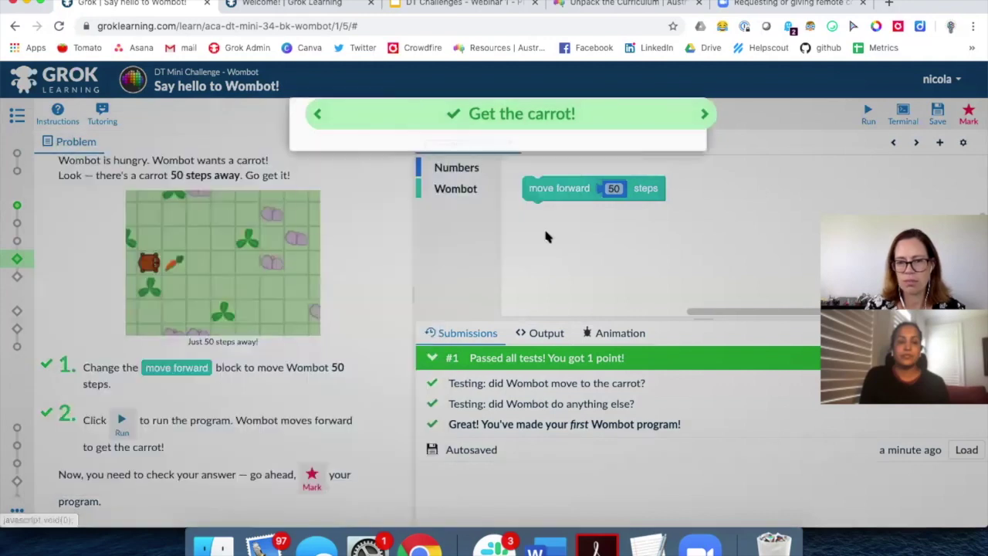
left_click(479, 216)
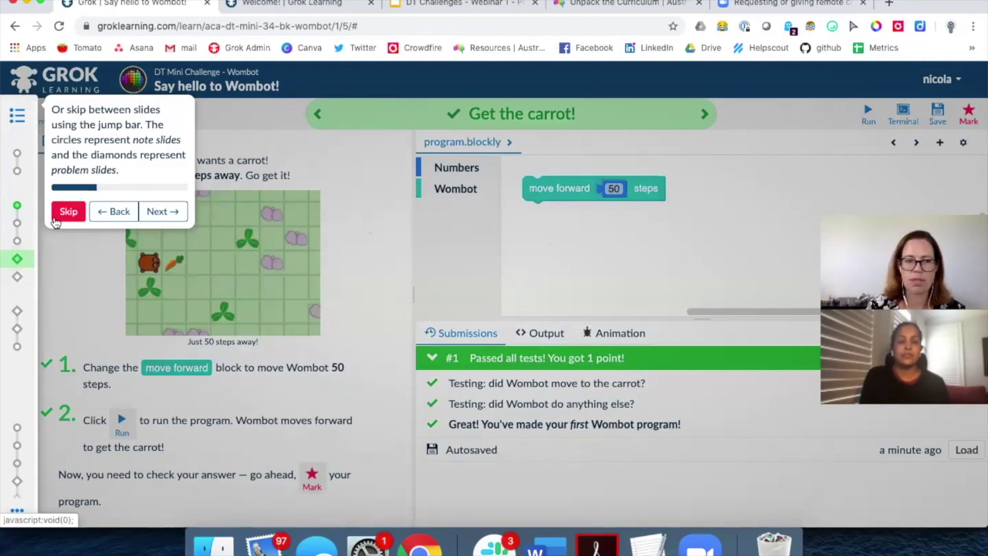
left_click(58, 220)
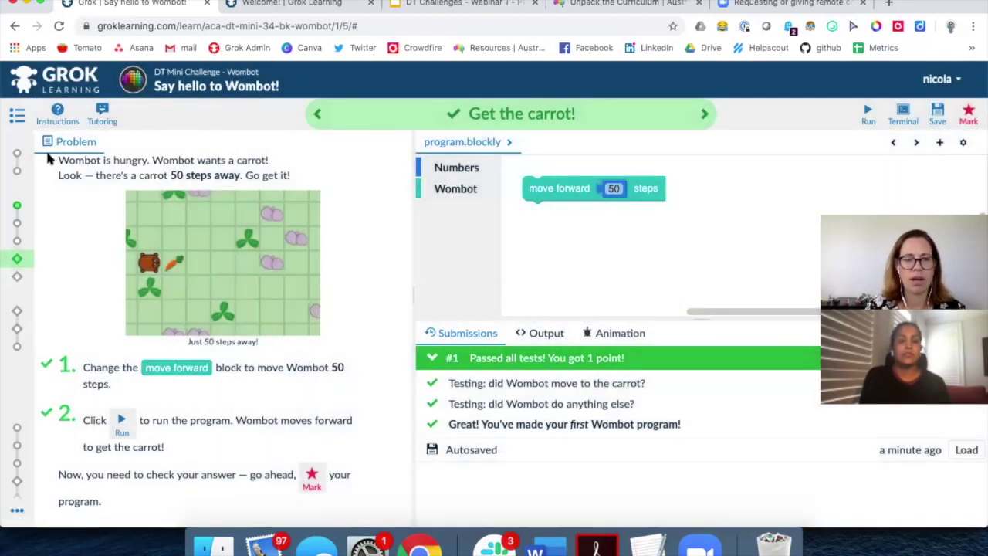
left_click(102, 110)
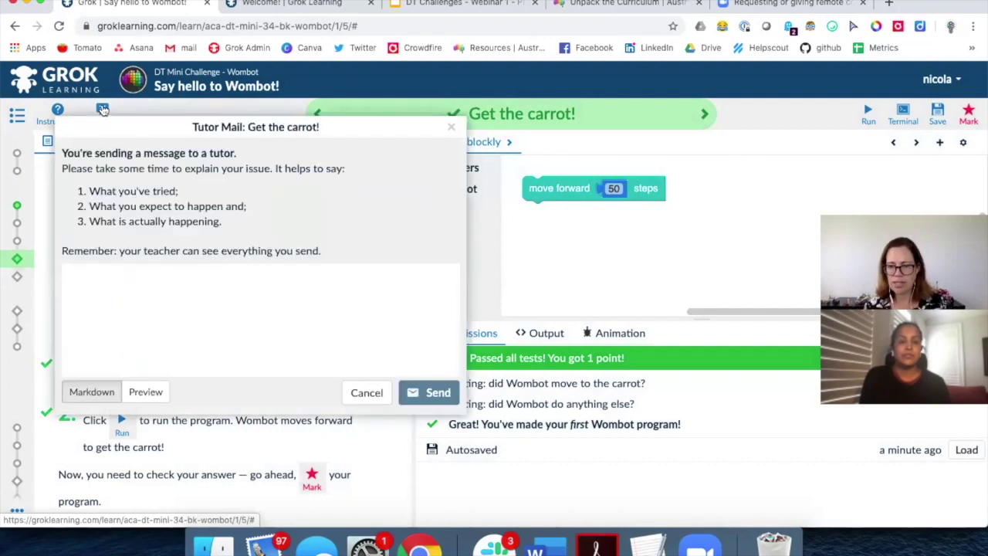
Write the tutor message 'I don't understand what to do here please.', correcting a typo.
left_click(152, 310)
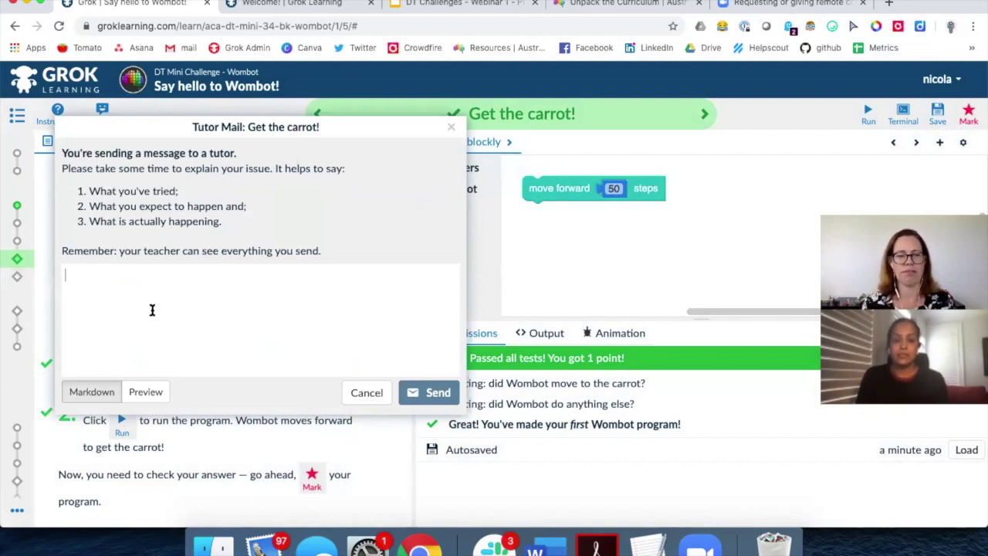
type("I don't s")
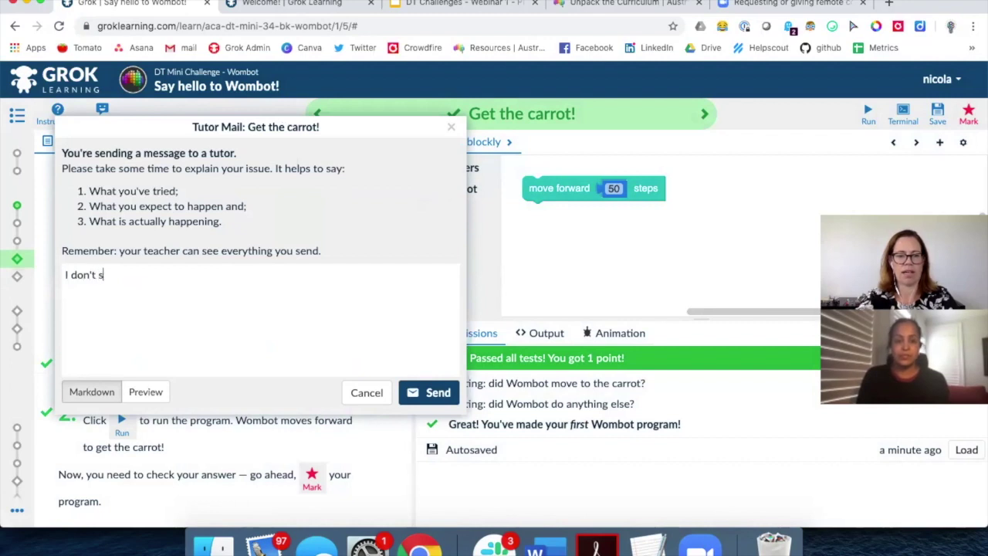
type("ur")
key("BackSpace")
key("BackSpace")
key("BackSpace")
type("unders")
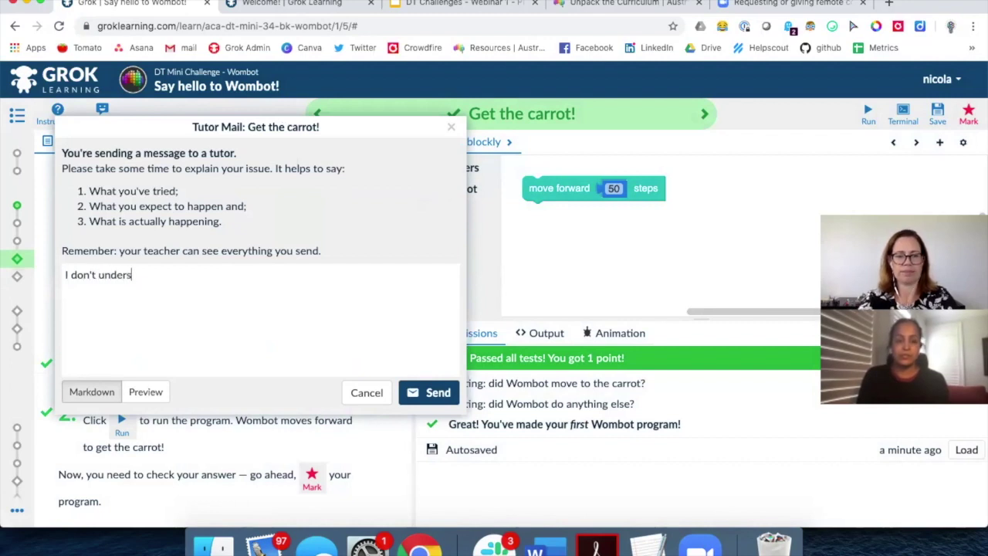
type("tand what to do")
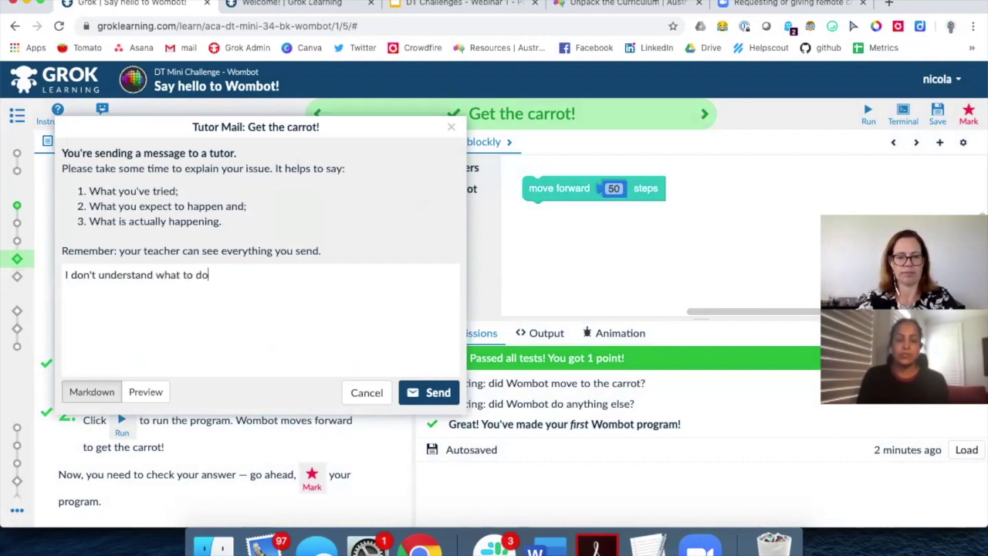
type(" here please")
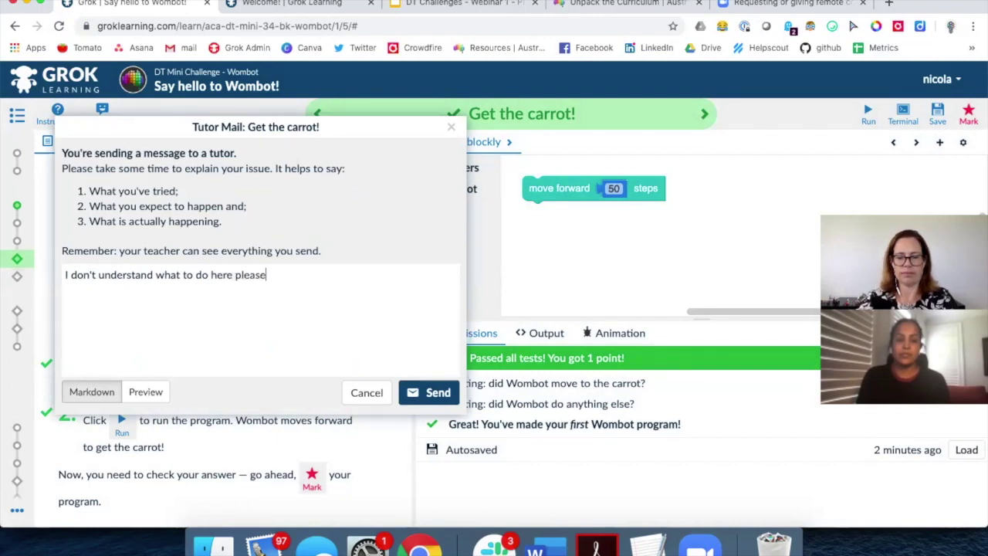
type(".")
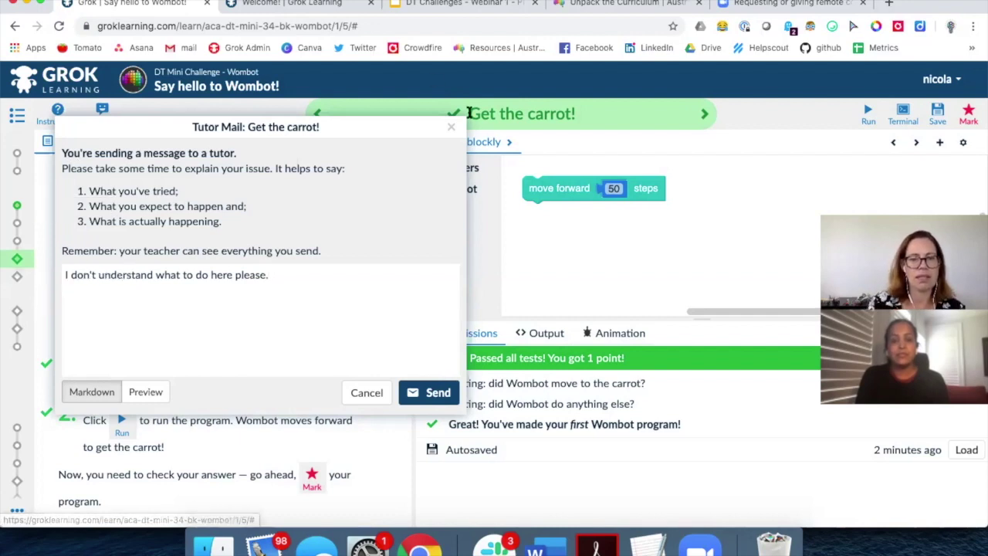
Discard the unsent tutor message and open Wombot playground from the course outline.
left_click(451, 127)
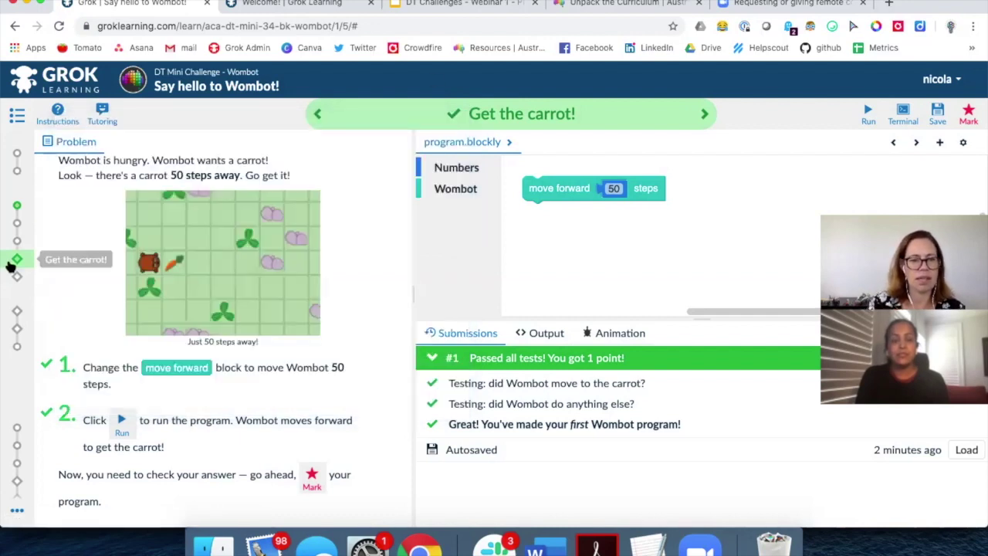
left_click(14, 115)
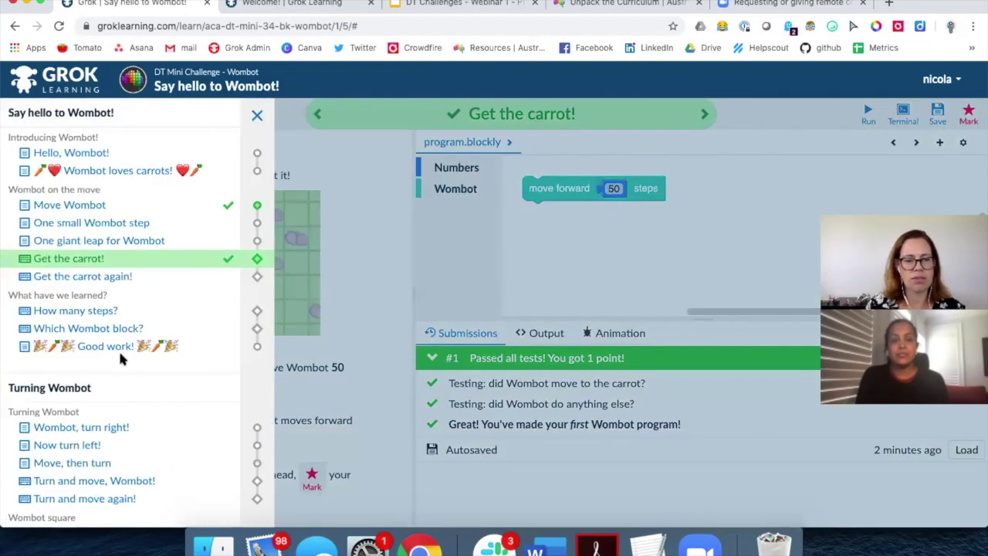
scroll(119, 357, "down", 10)
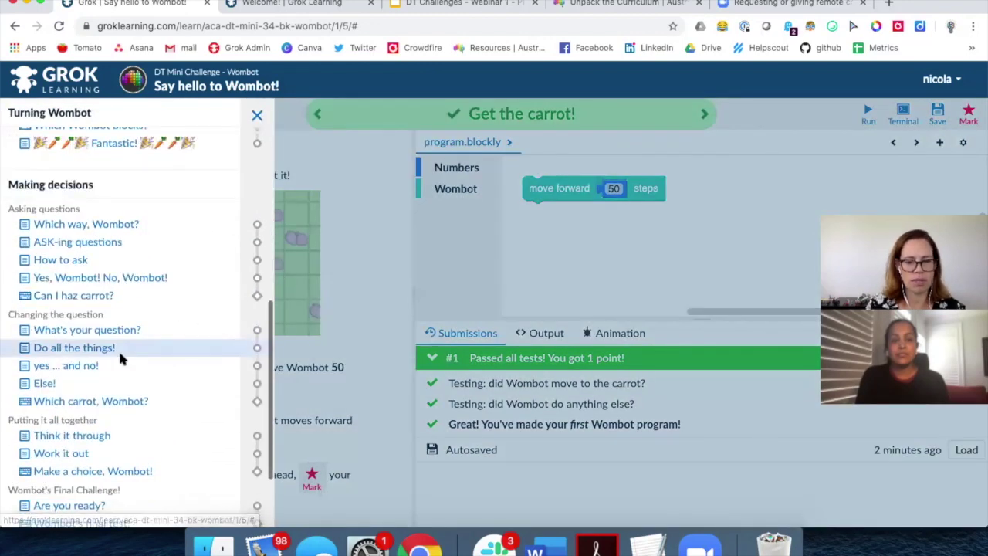
scroll(120, 357, "down", 3)
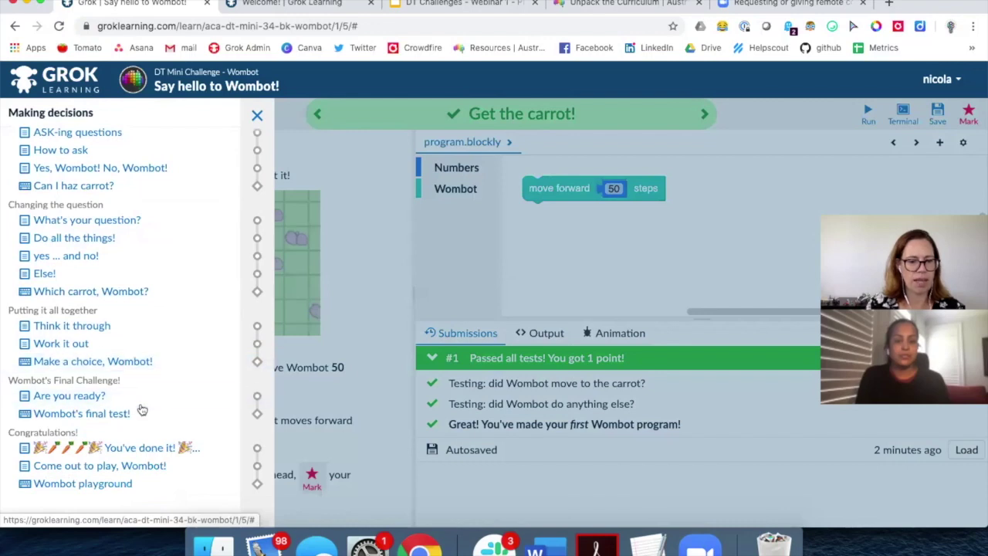
left_click(136, 484)
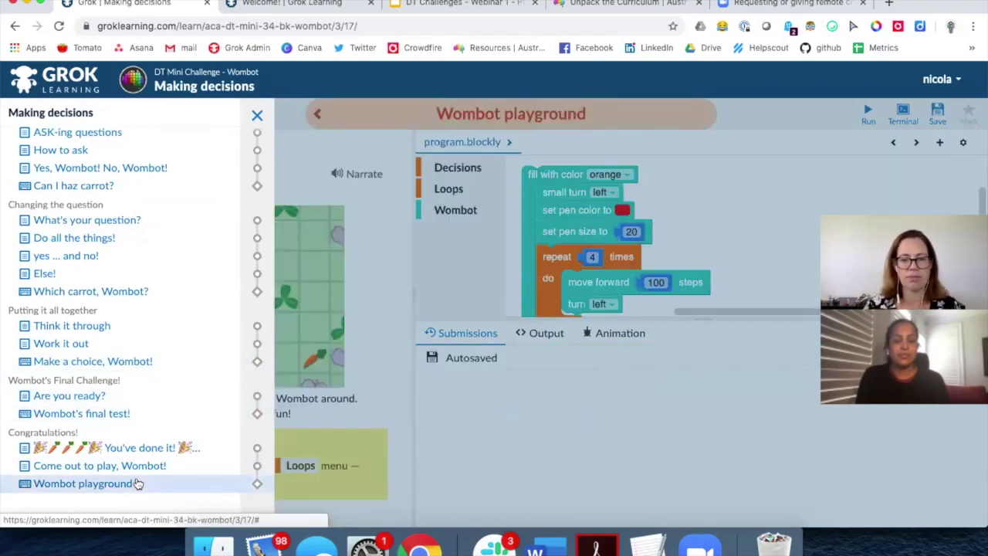
Close the outline, review the red-pen square program, and open the account menu.
left_click(257, 115)
scroll(240, 351, "down", 3)
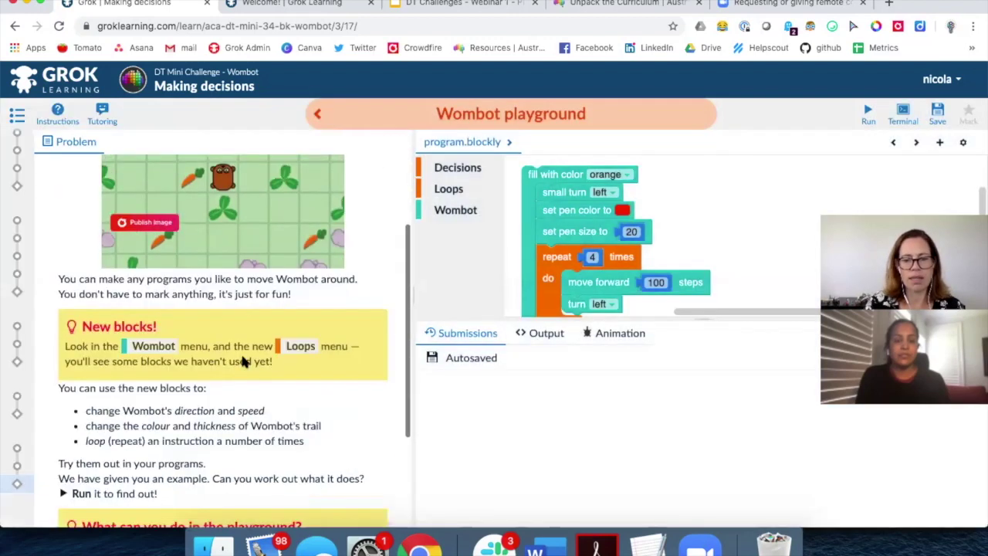
scroll(241, 357, "down", 2)
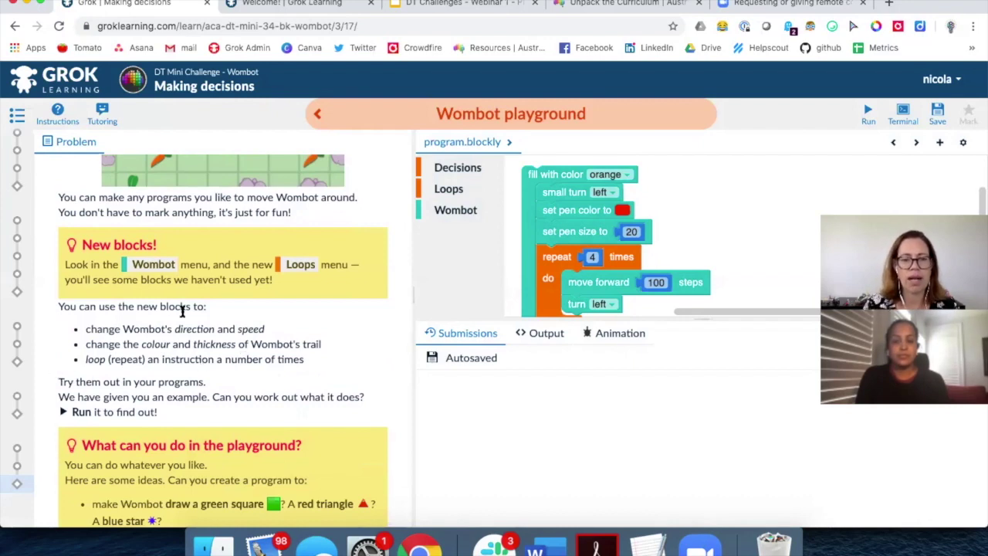
scroll(182, 312, "up", 3)
scroll(182, 311, "up", 2)
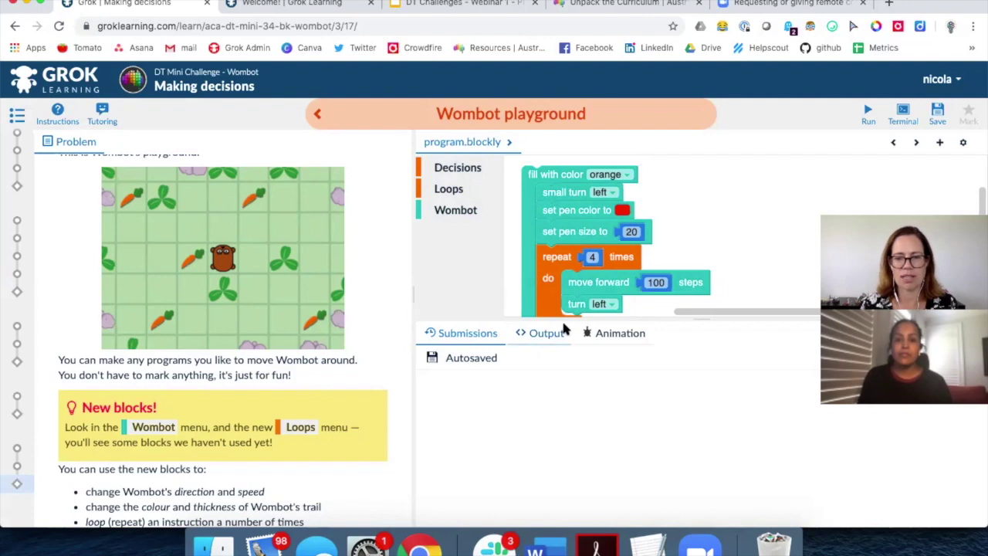
left_click(950, 80)
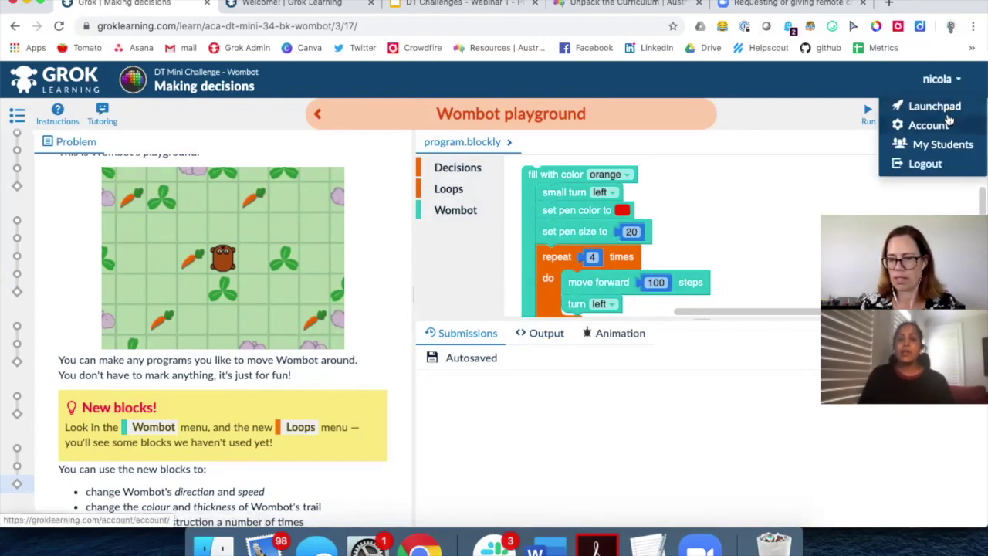
Log out, then sign back in with the teacher's Google account to reach the Launchpad.
left_click(933, 165)
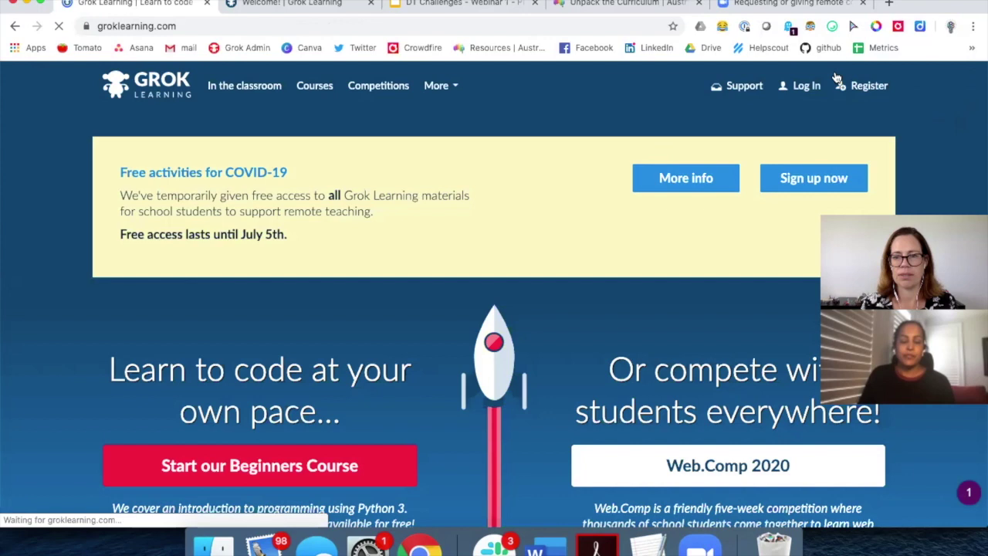
left_click(804, 87)
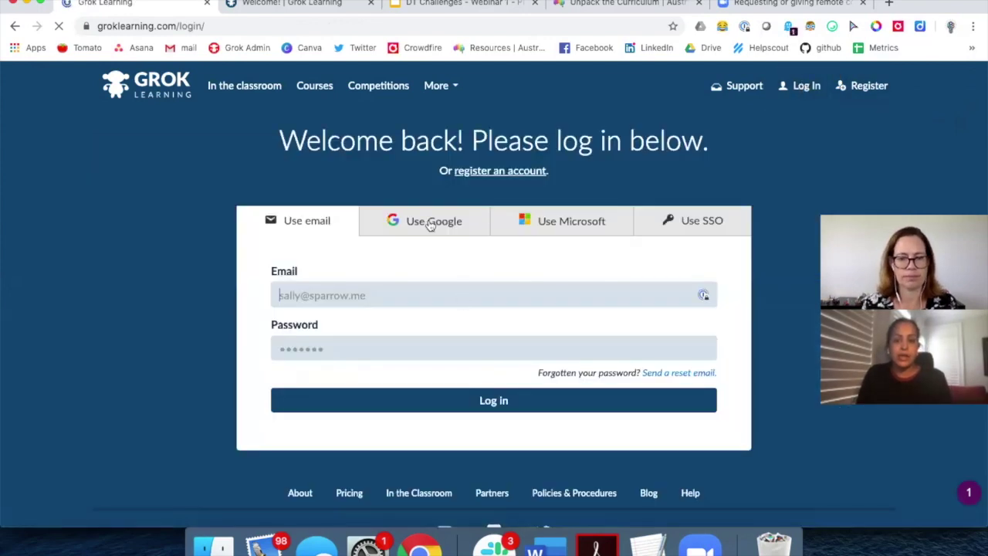
left_click(428, 223)
left_click(315, 299)
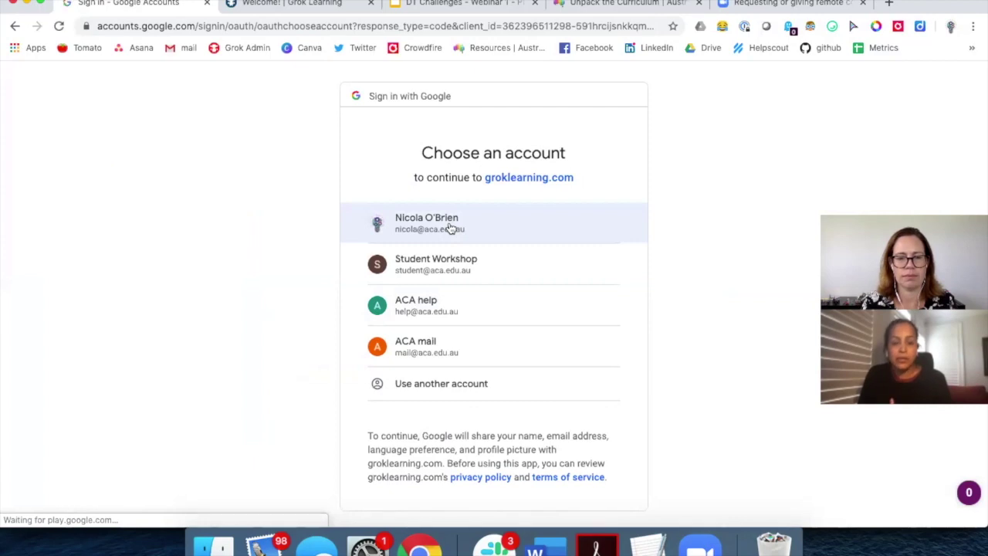
left_click(448, 224)
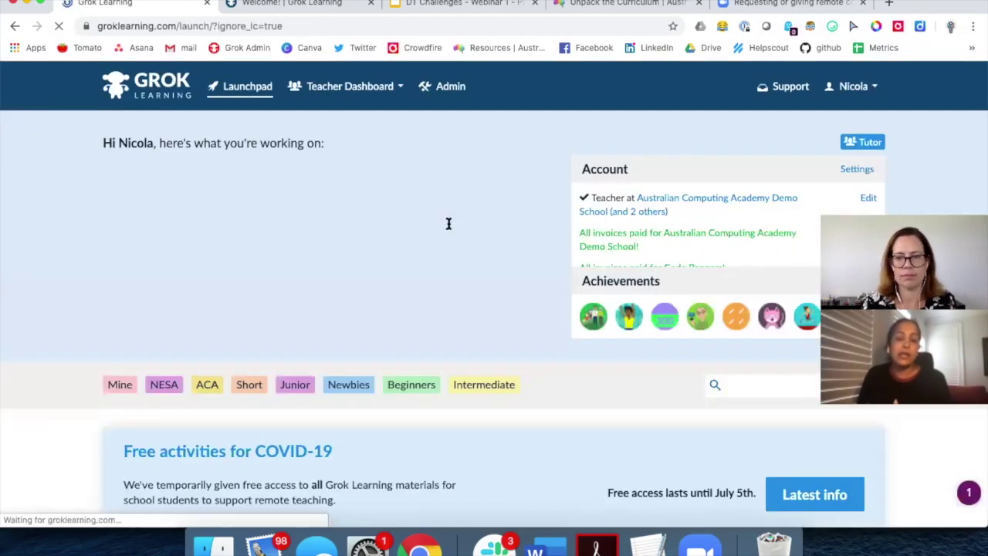
Filter the Launchpad to BBC micro:bit courses and continue DT Challenge - Sport + micro:bit (Blockly).
left_click(245, 88)
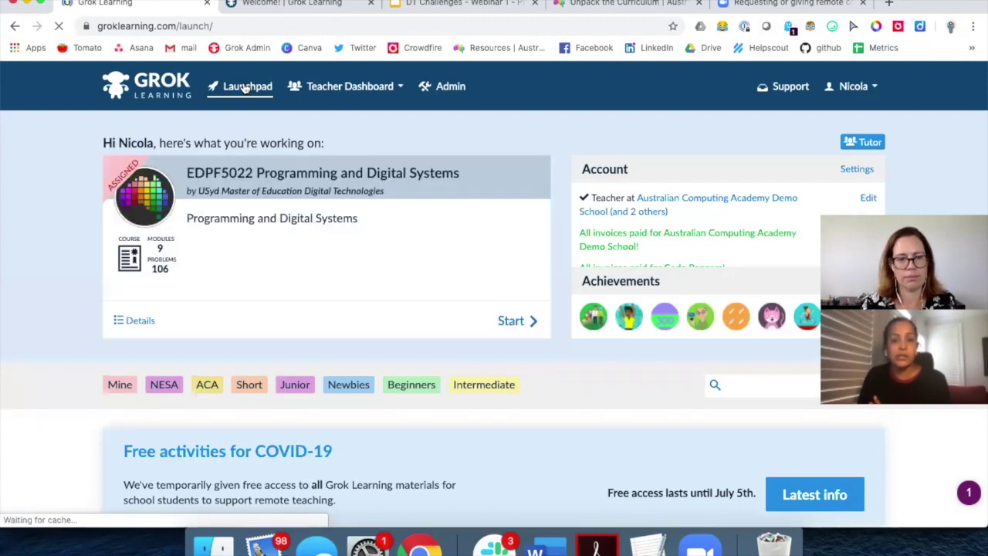
scroll(75, 298, "down", 2)
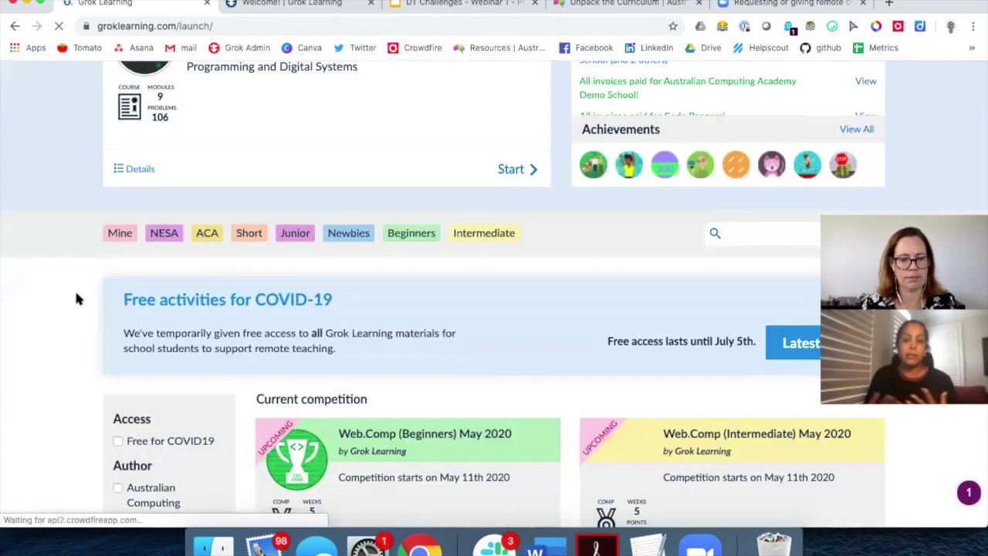
scroll(76, 299, "down", 4)
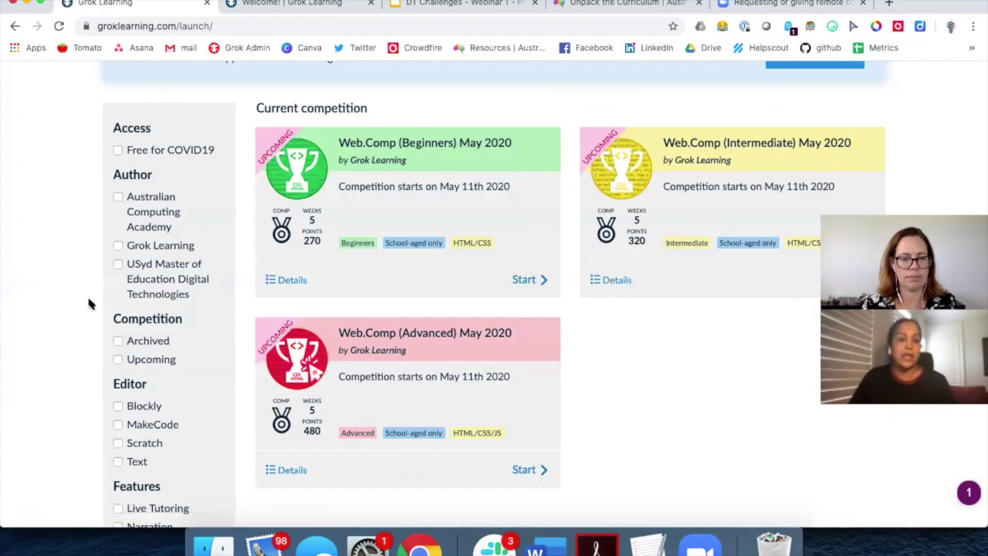
scroll(89, 303, "down", 2)
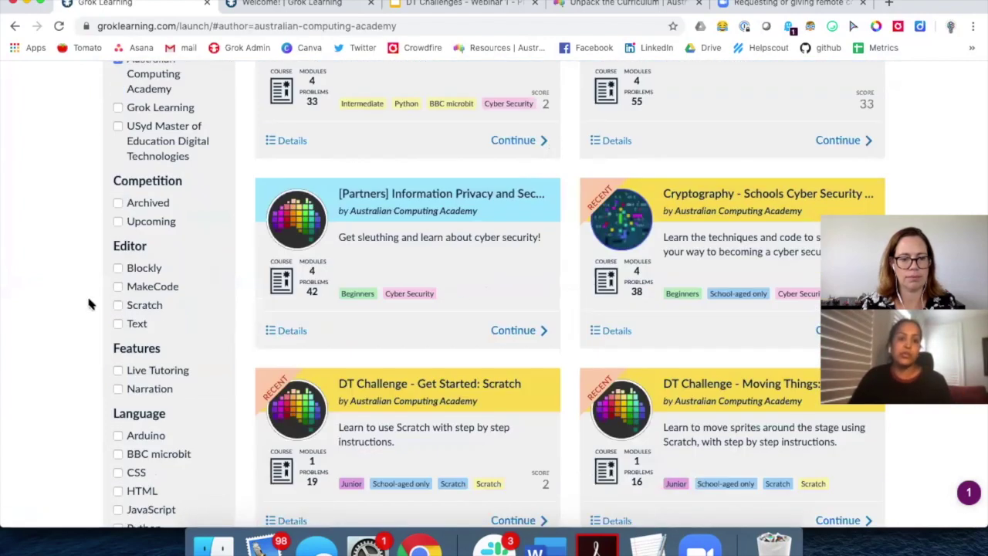
scroll(88, 303, "down", 1)
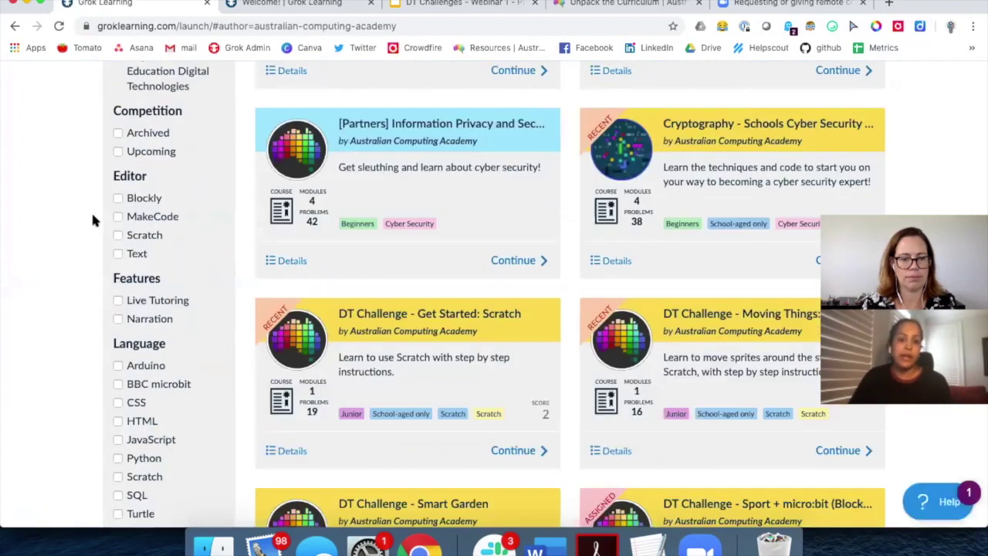
left_click(119, 385)
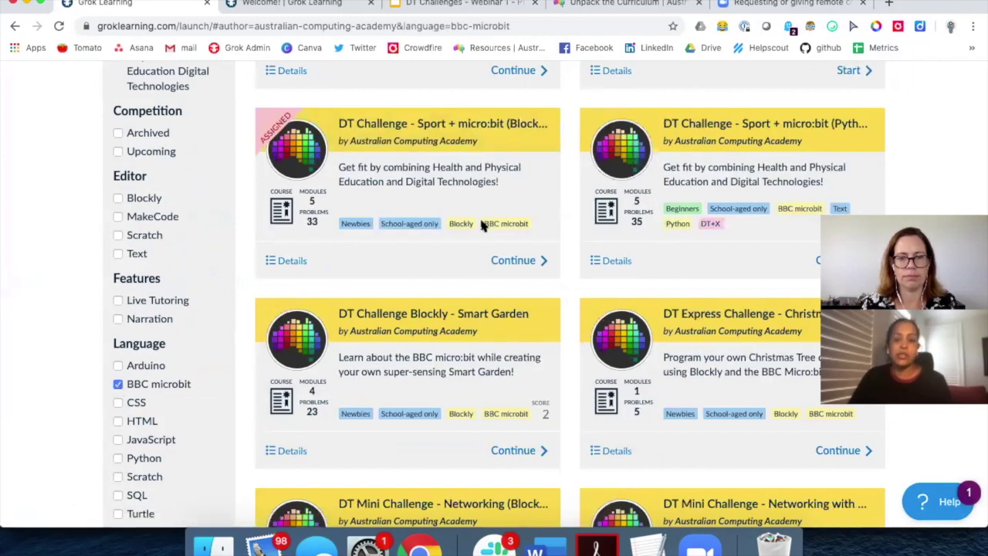
left_click(512, 265)
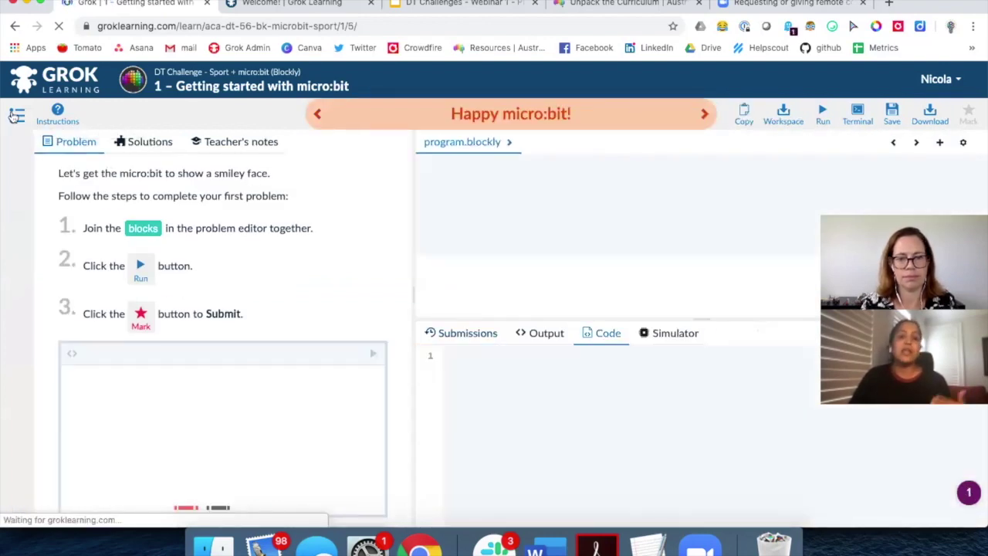
Pick the Welcome! step from the module's step list, then close the list.
left_click(16, 114)
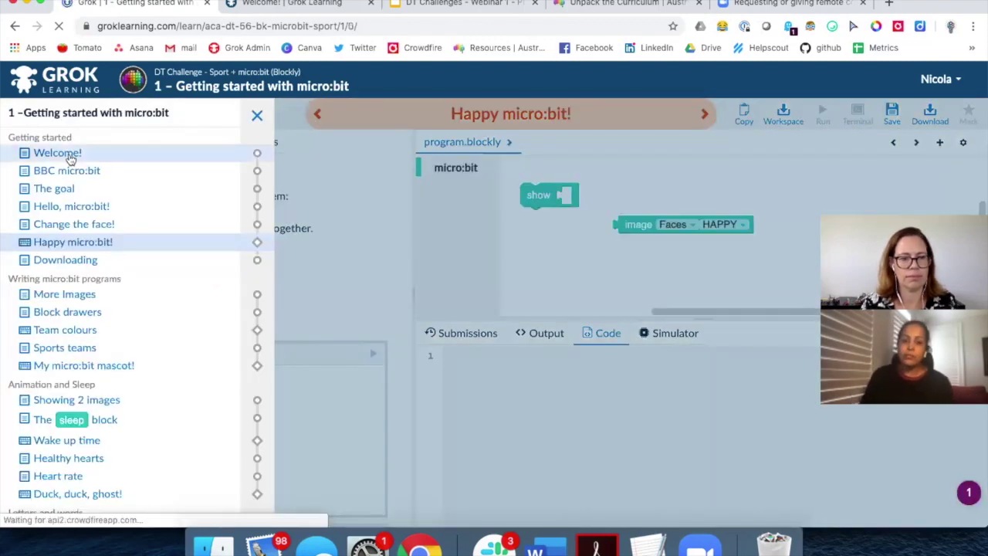
left_click(69, 156)
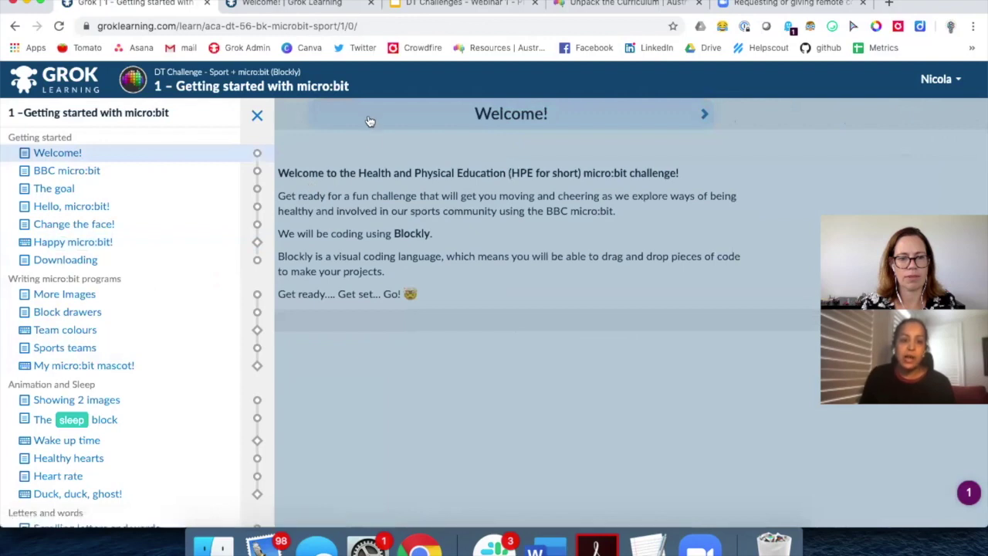
left_click(257, 115)
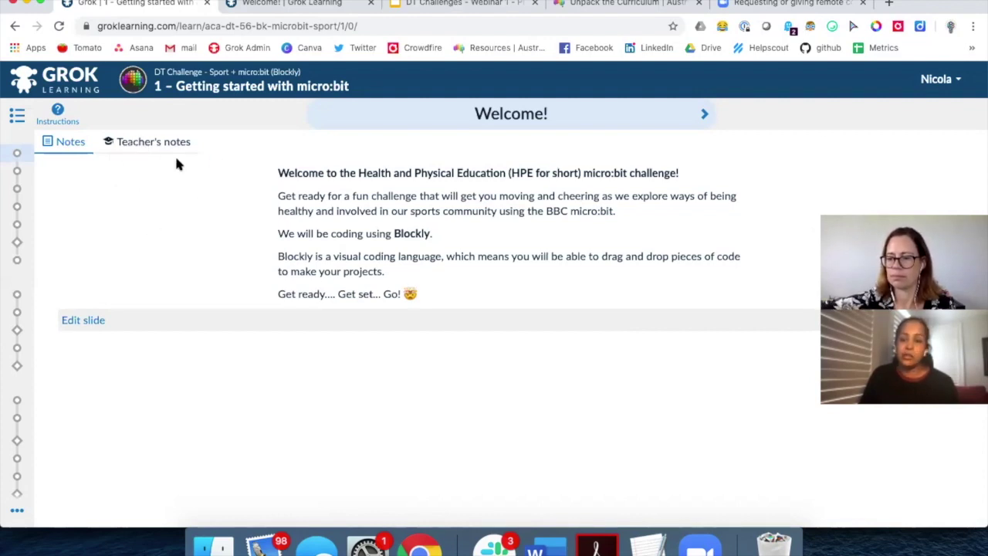
left_click(141, 148)
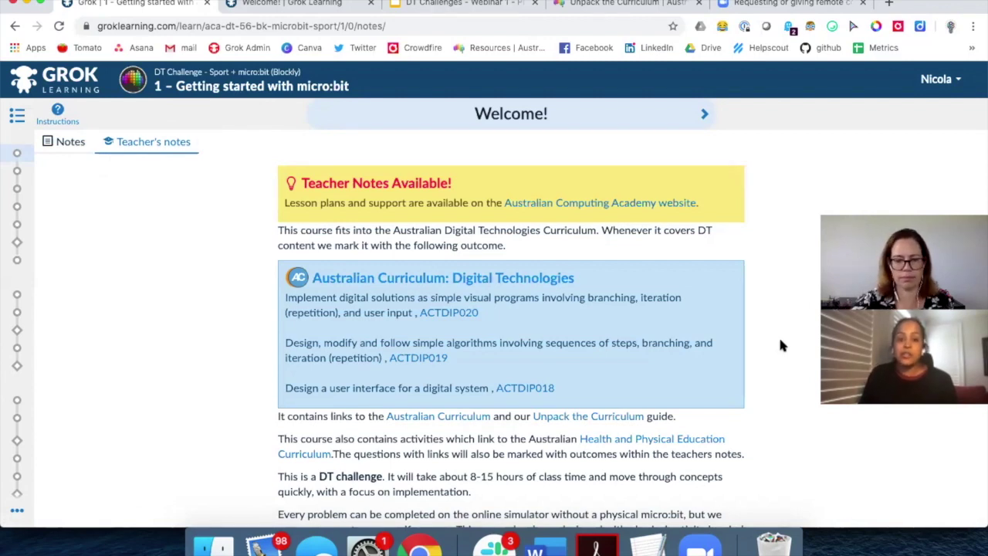
left_click_drag(784, 345, 355, 439)
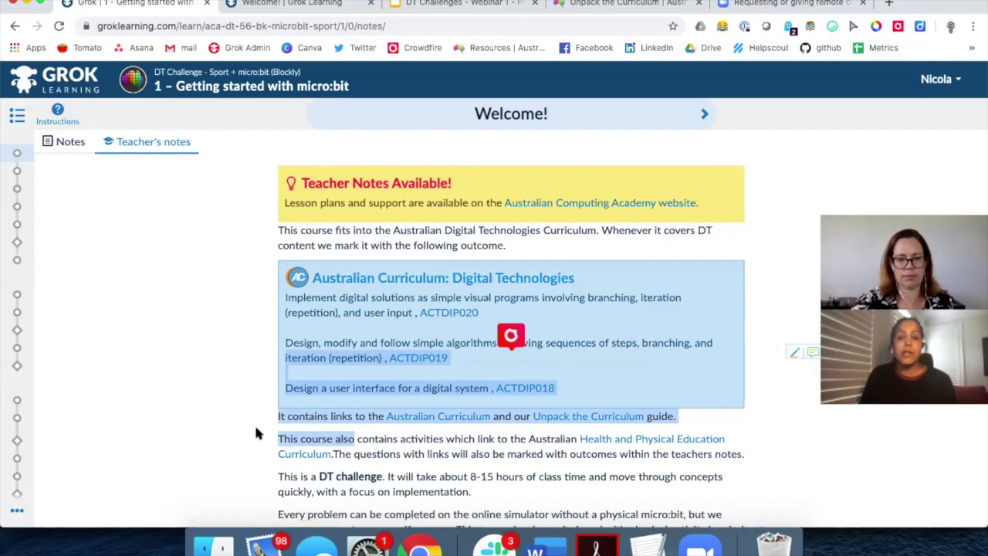
left_click(324, 462)
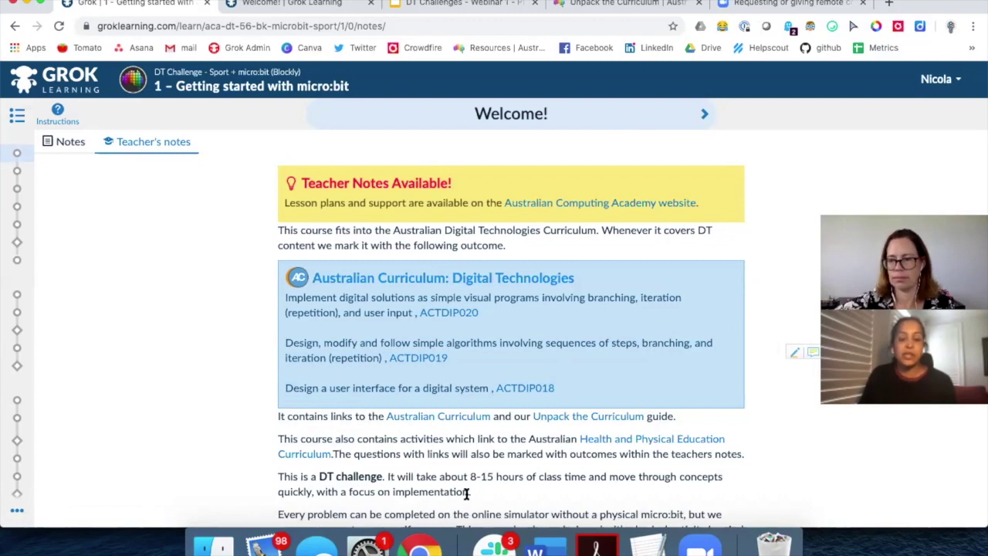
scroll(466, 494, "down", 3)
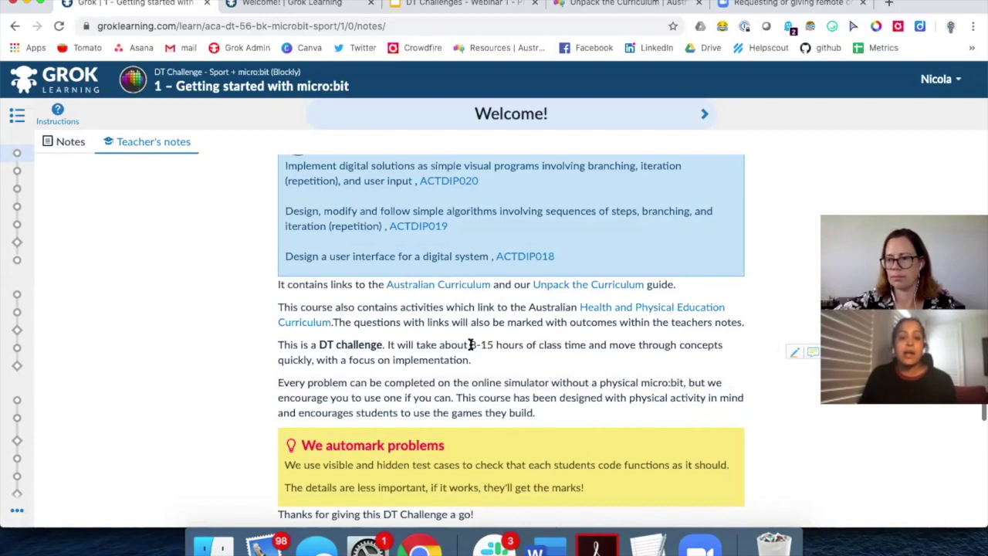
left_click_drag(470, 345, 491, 345)
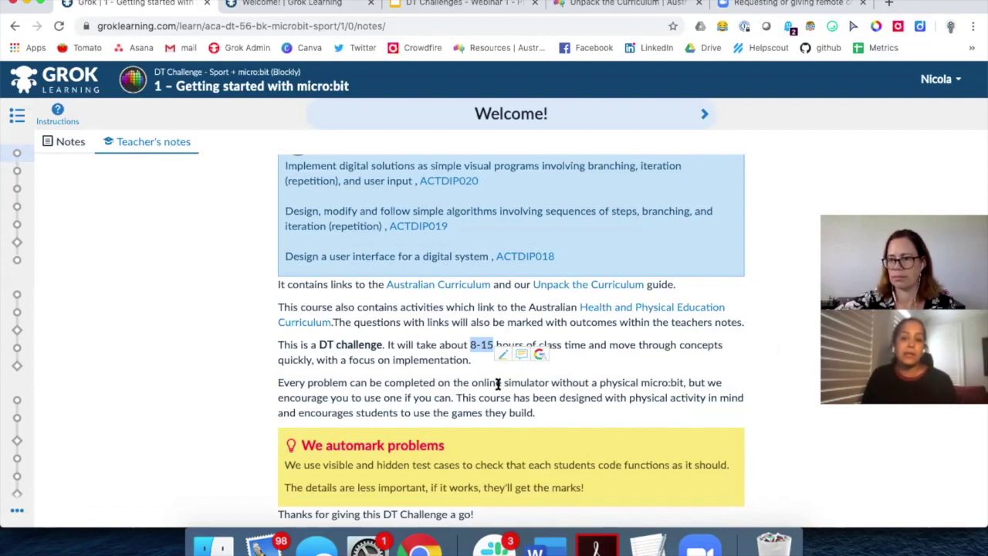
left_click(454, 393)
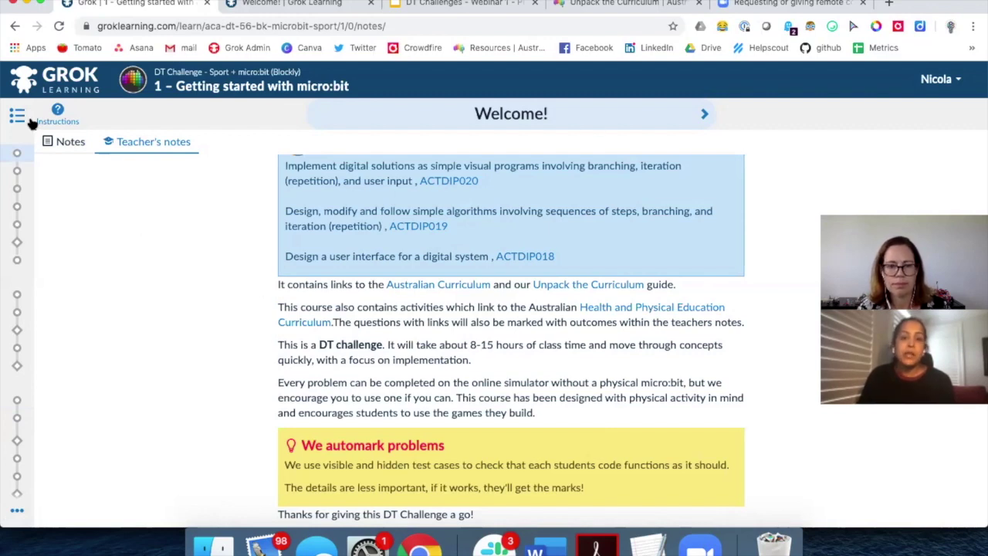
left_click(68, 141)
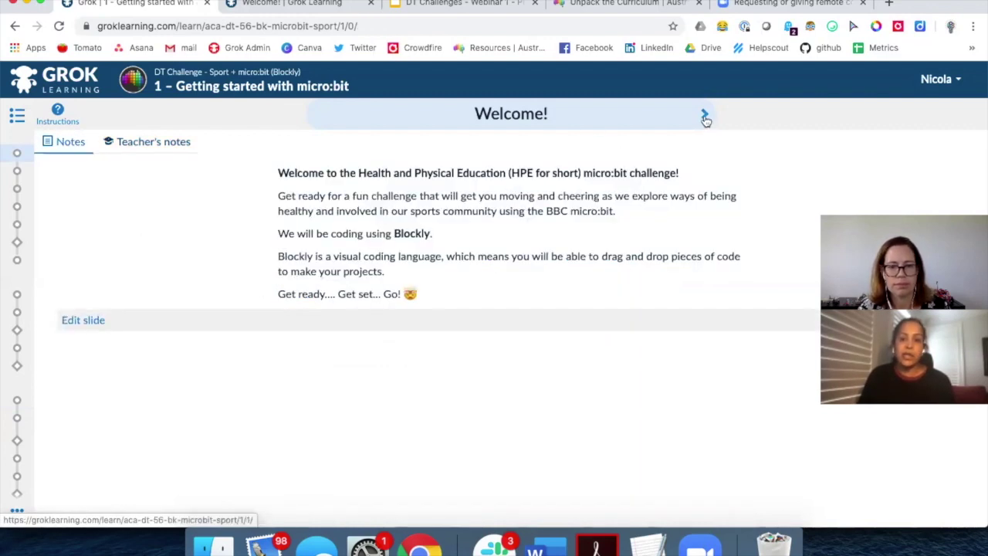
Read through the BBC micro:bit slide, then jump to The goal slide and its tilt video.
left_click(705, 116)
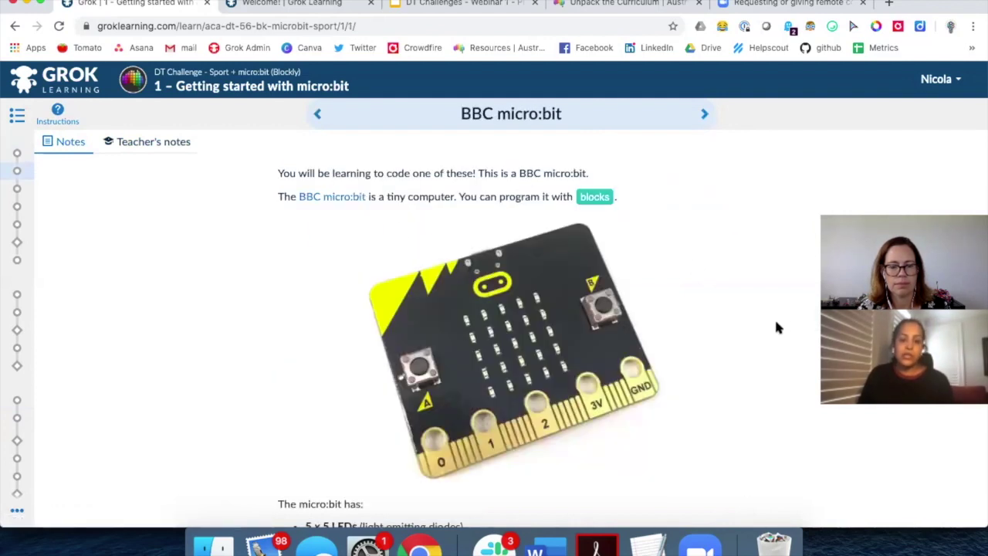
scroll(548, 424, "down", 1)
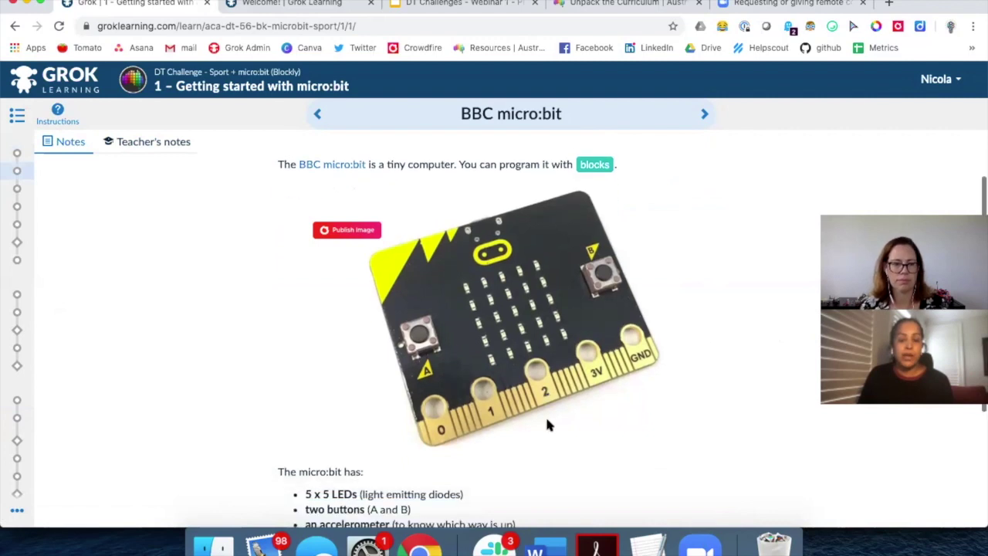
scroll(641, 423, "down", 1)
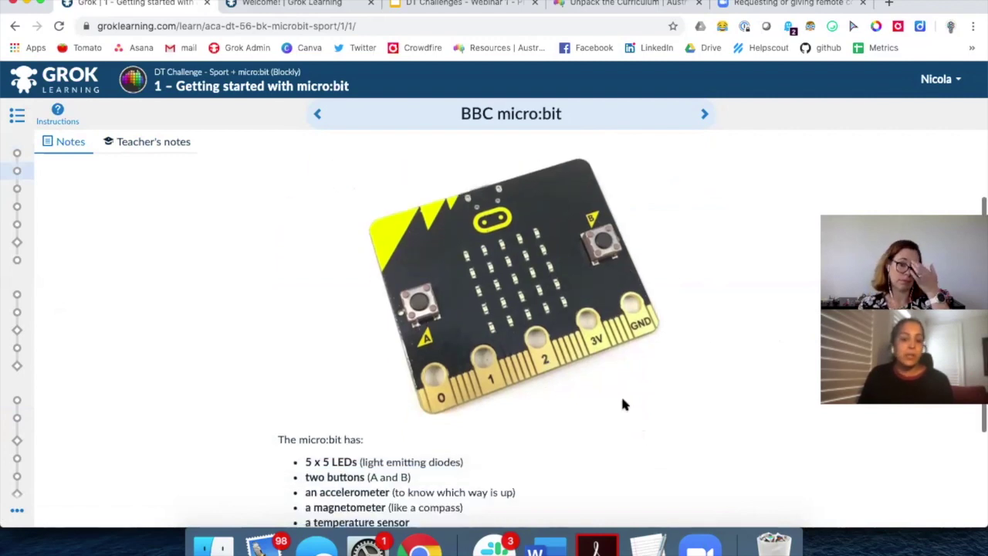
scroll(622, 404, "down", 4)
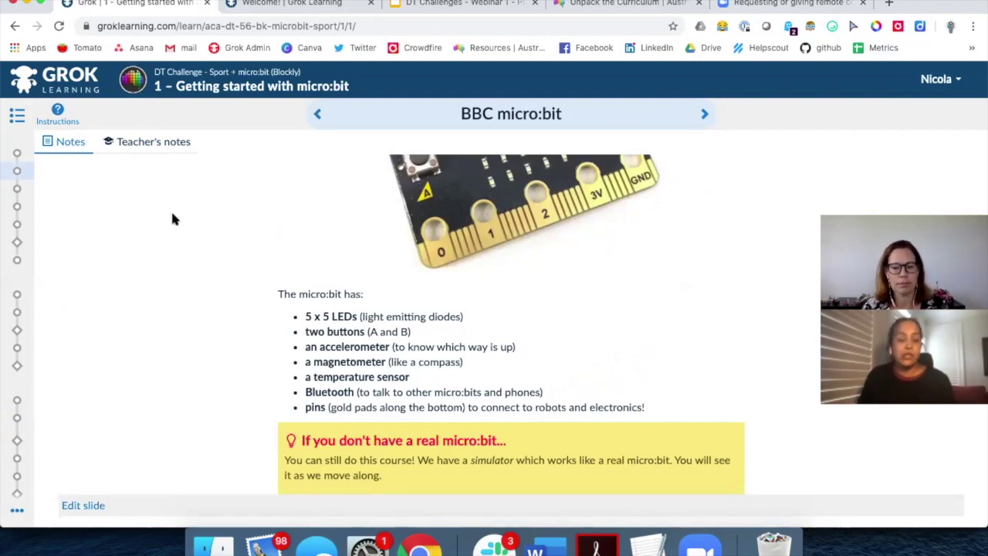
left_click(15, 190)
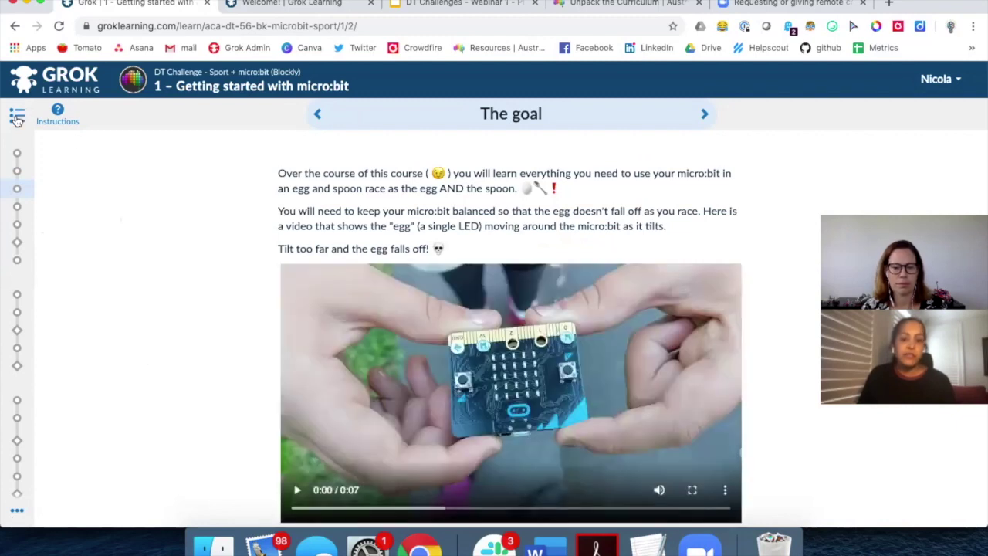
mouse_move(644, 270)
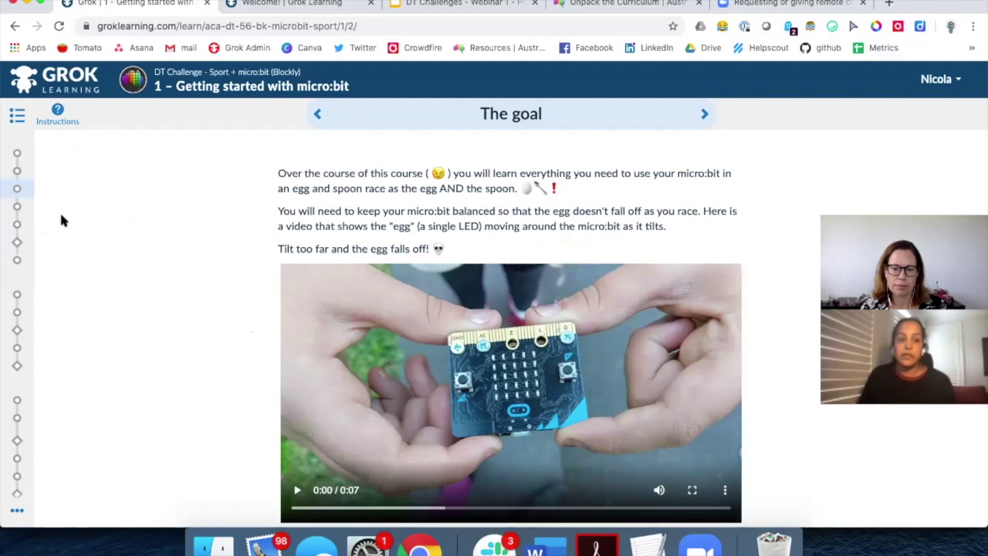
In Hello, micro:bit!, snap the image block into show and run it to display a happy face.
left_click(20, 208)
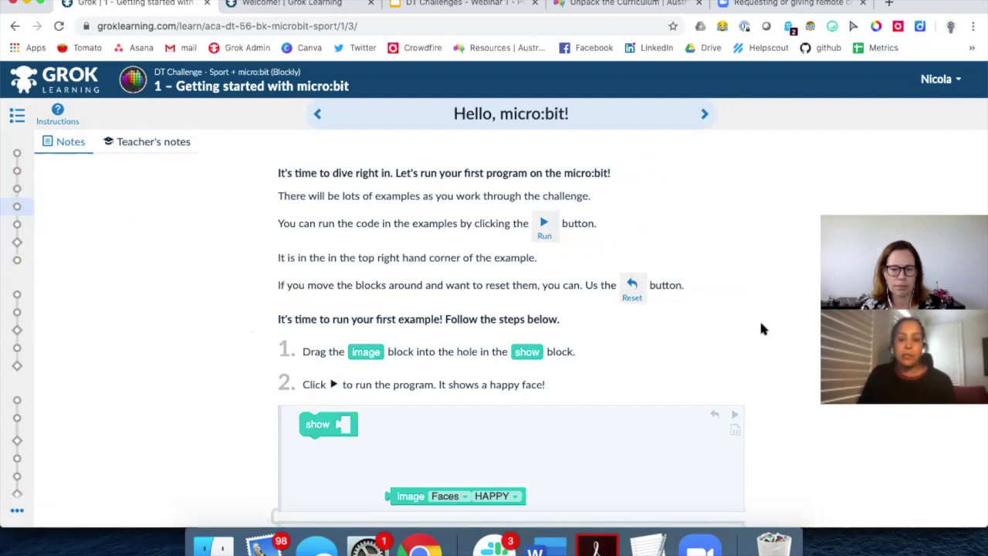
scroll(427, 332, "down", 1)
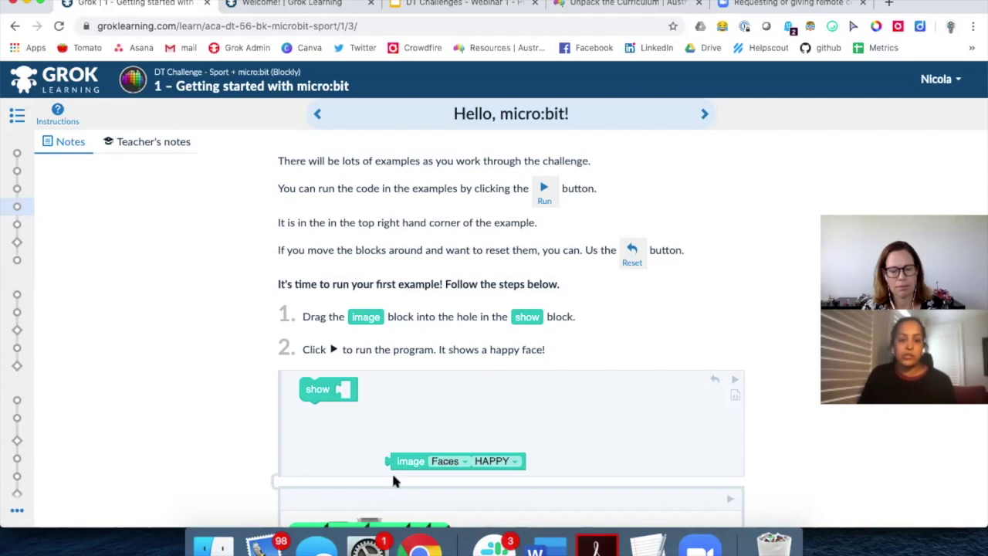
left_click_drag(399, 460, 339, 388)
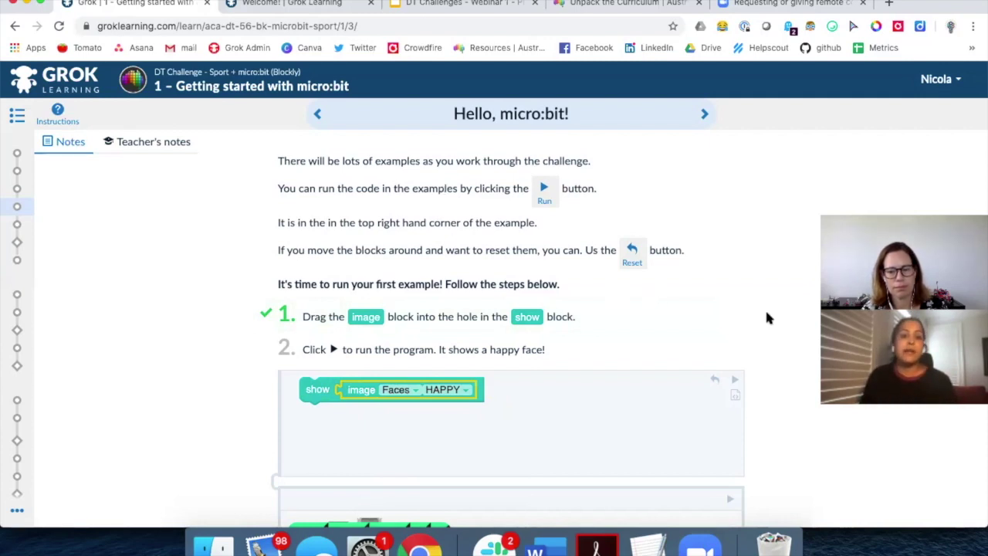
scroll(767, 317, "down", 1)
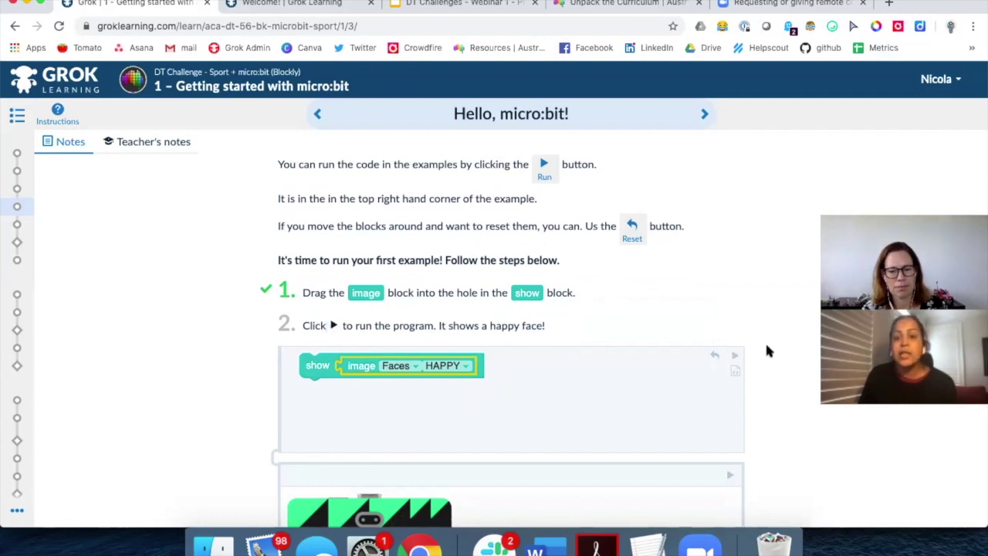
scroll(765, 340, "down", 1)
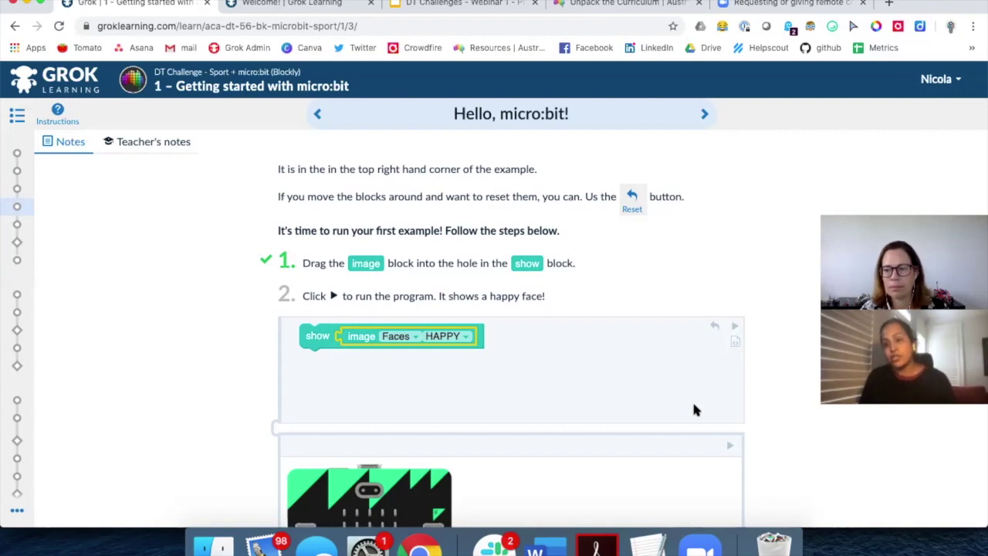
left_click(735, 325)
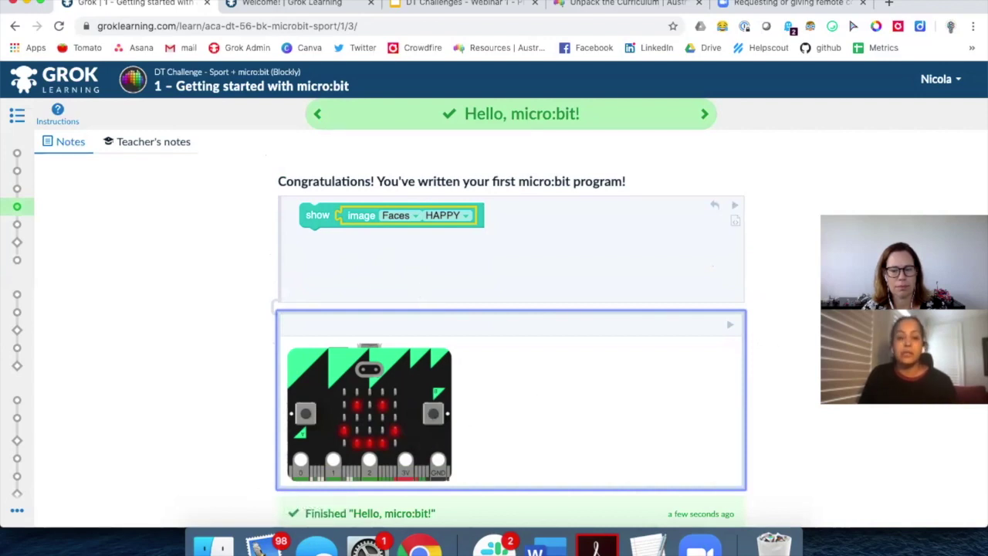
scroll(263, 513, "down", 2)
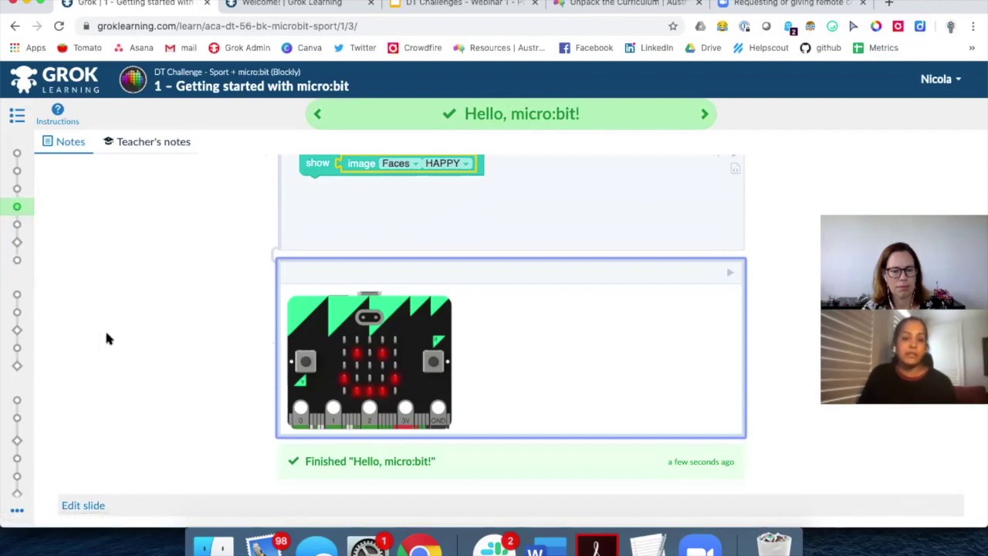
Join image Faces HAPPY into show, run it, and submit Happy micro:bit! for marking.
left_click(17, 244)
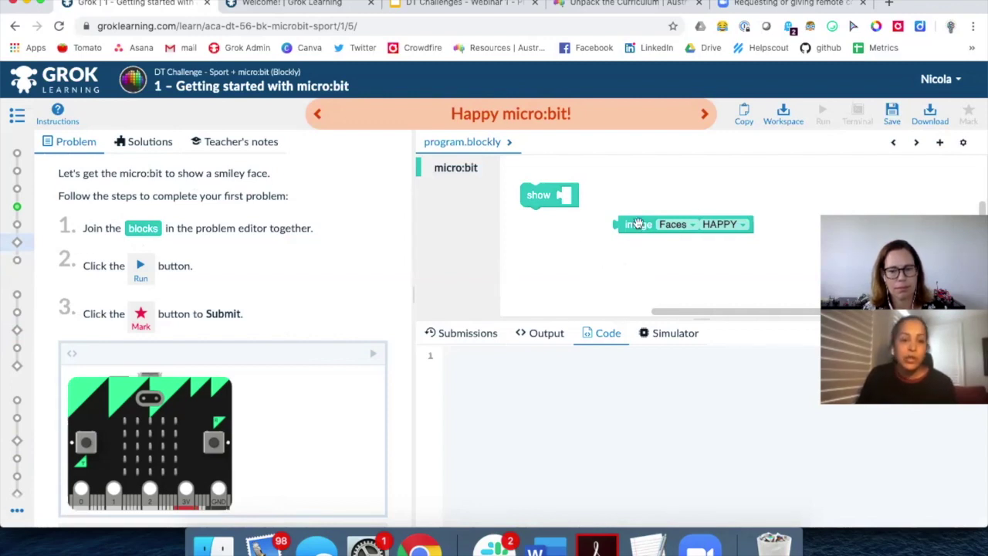
left_click_drag(638, 224, 576, 198)
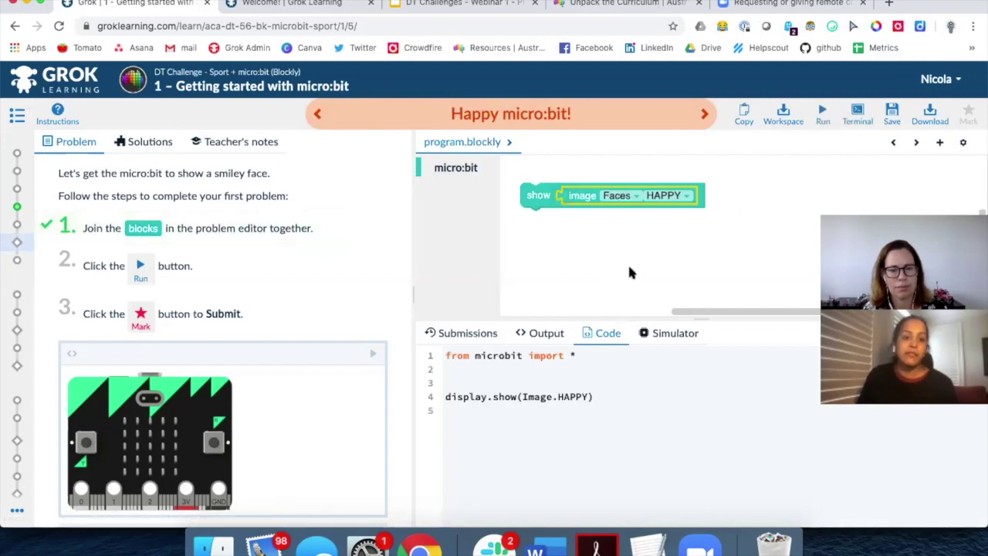
left_click(823, 111)
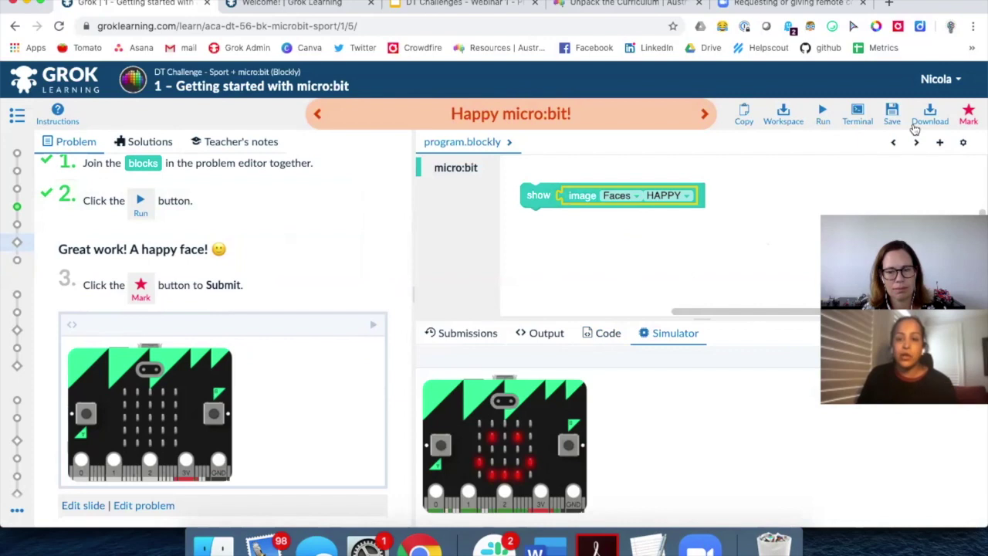
left_click(968, 113)
left_click(958, 178)
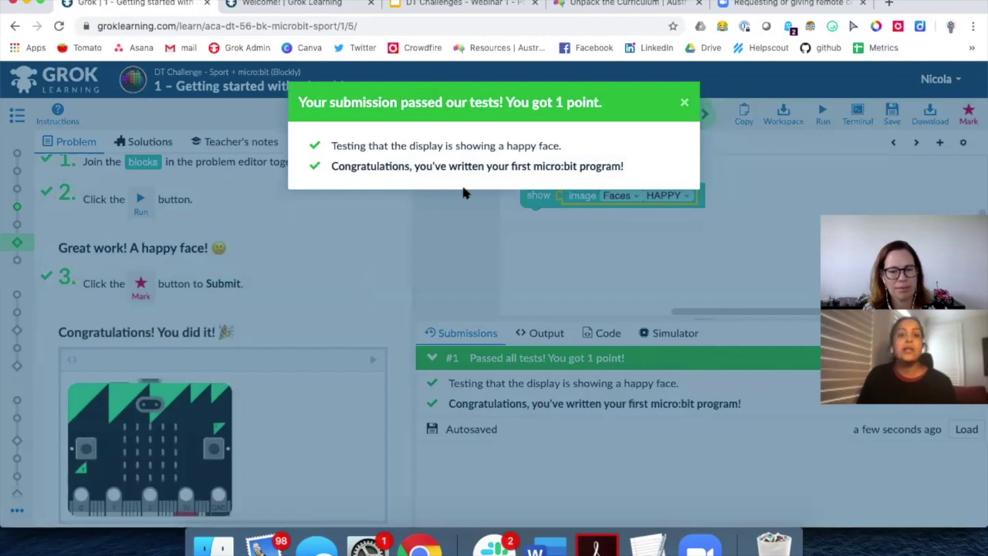
Dismiss the passed-tests banner and switch to the Team colours problem.
left_click(685, 101)
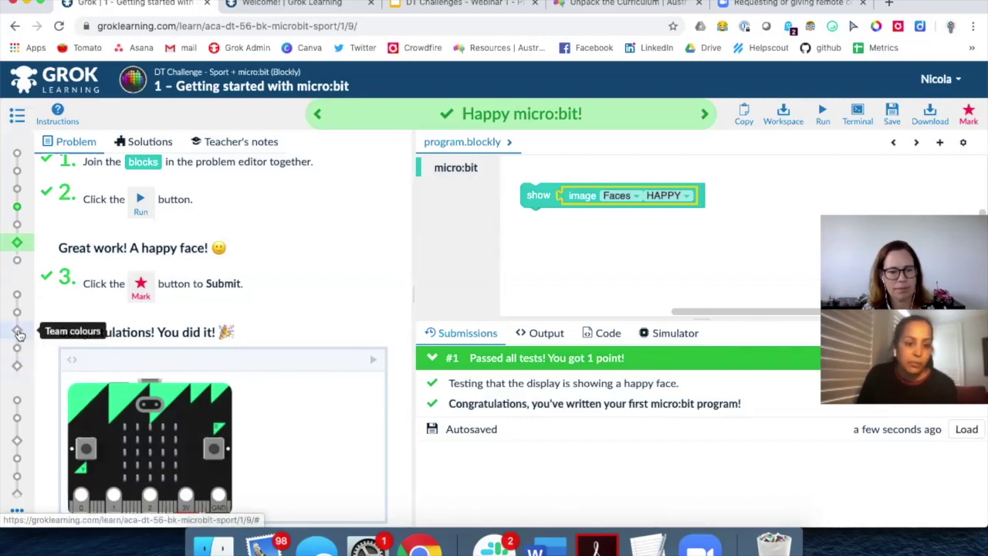
left_click(20, 333)
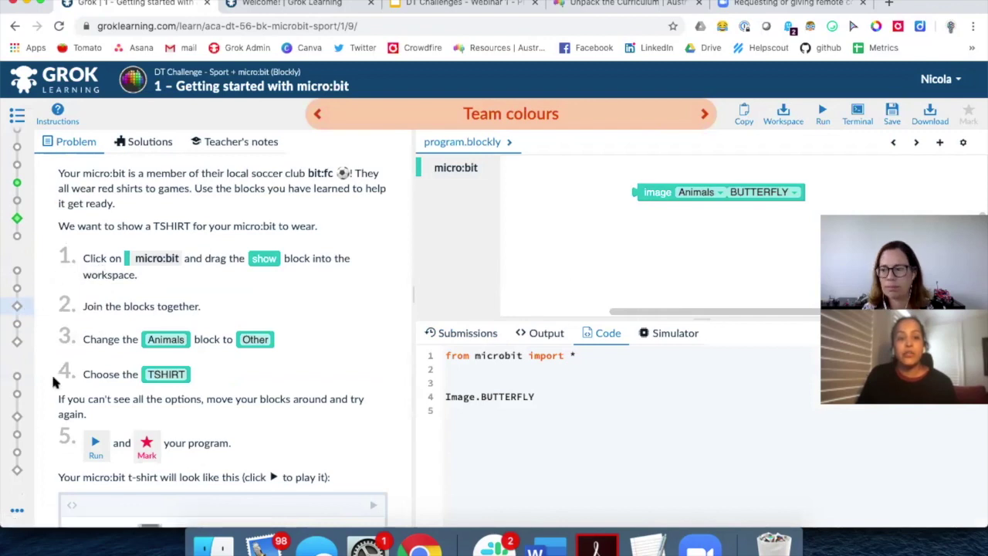
Find Mascot parade in module 2 of the lesson list and open it.
left_click(19, 117)
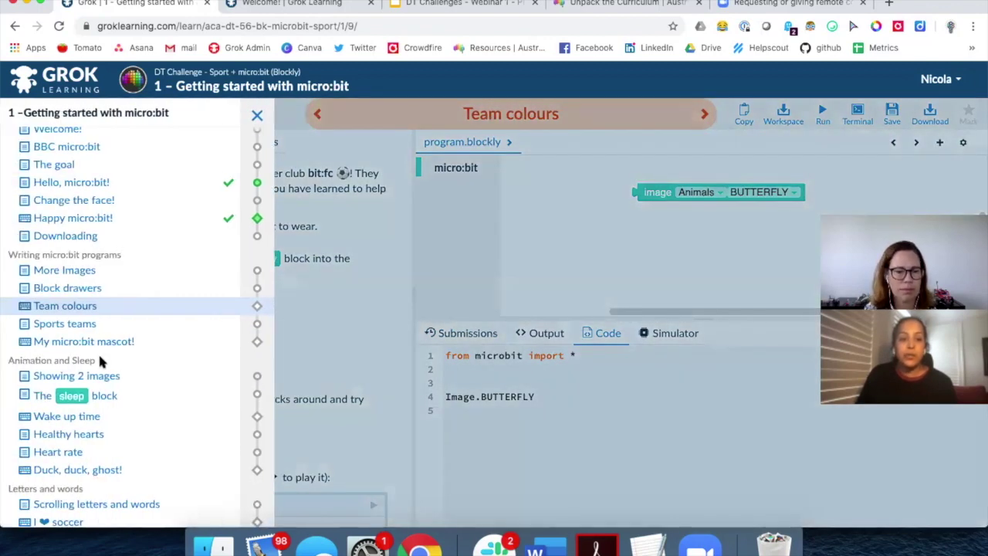
scroll(97, 351, "down", 3)
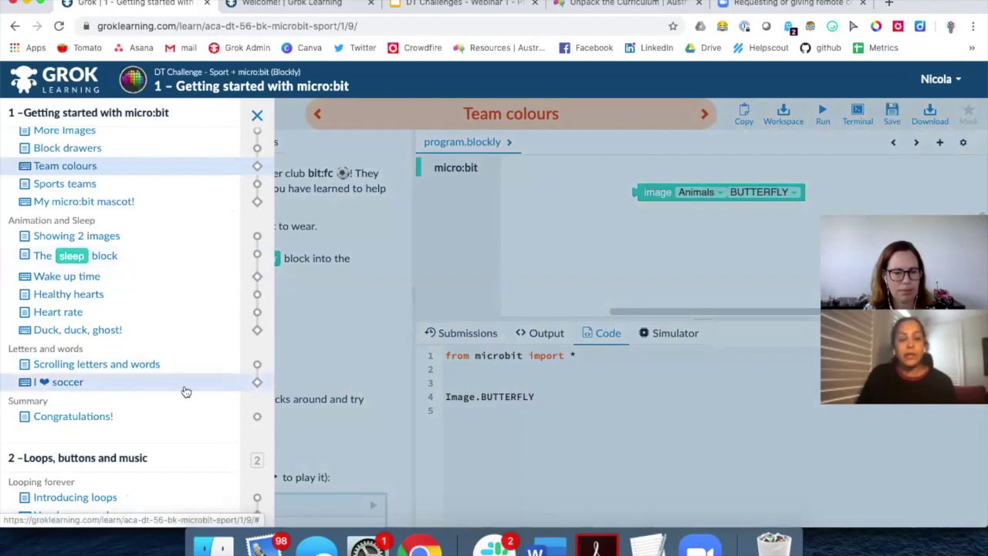
scroll(154, 444, "down", 3)
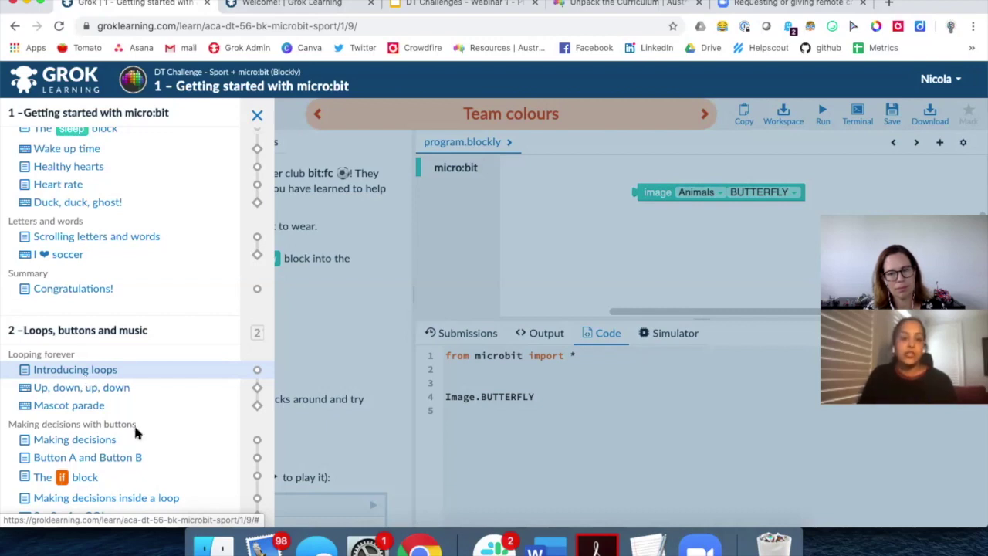
left_click(102, 409)
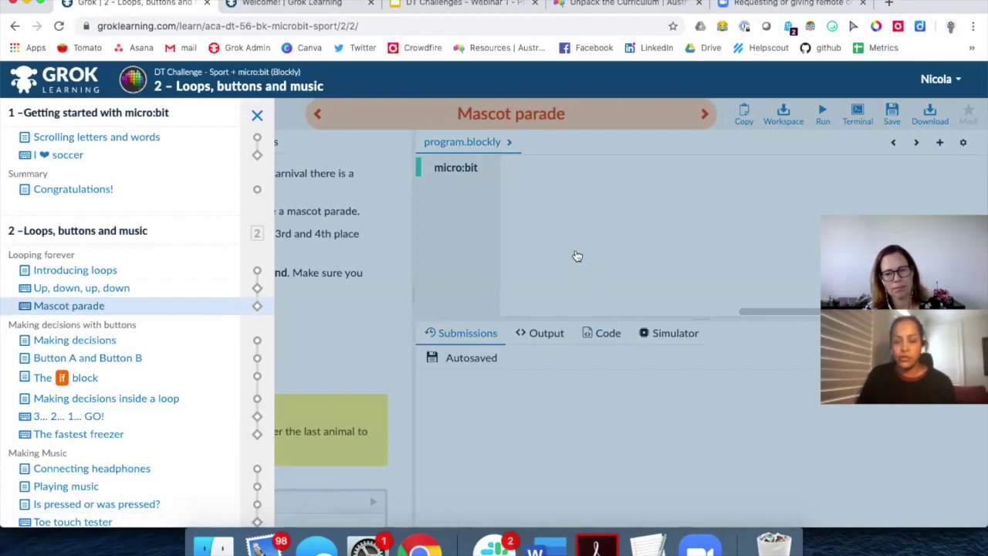
Read the Mascot parade teacher's notes, then scroll to its sample solution.
left_click(576, 256)
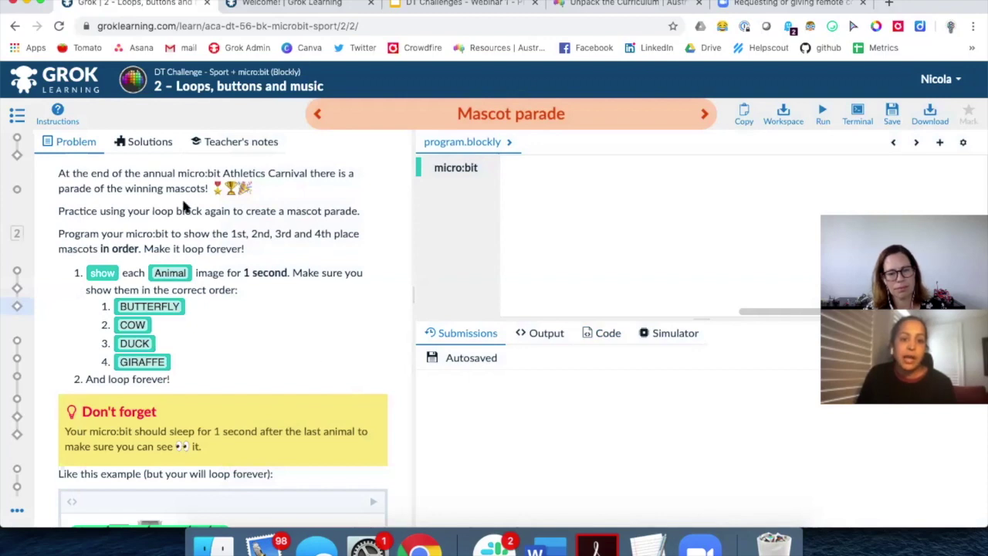
left_click(224, 144)
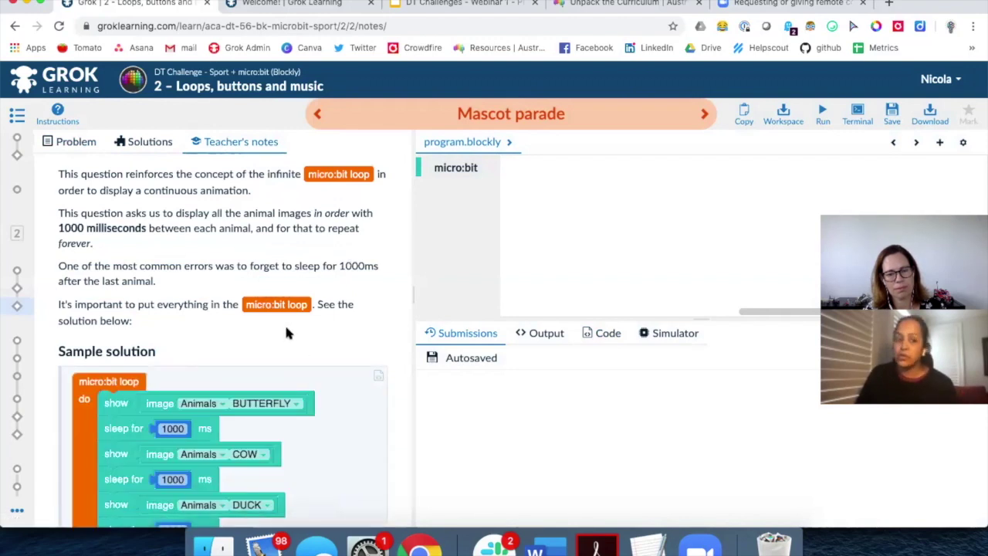
left_click(144, 142)
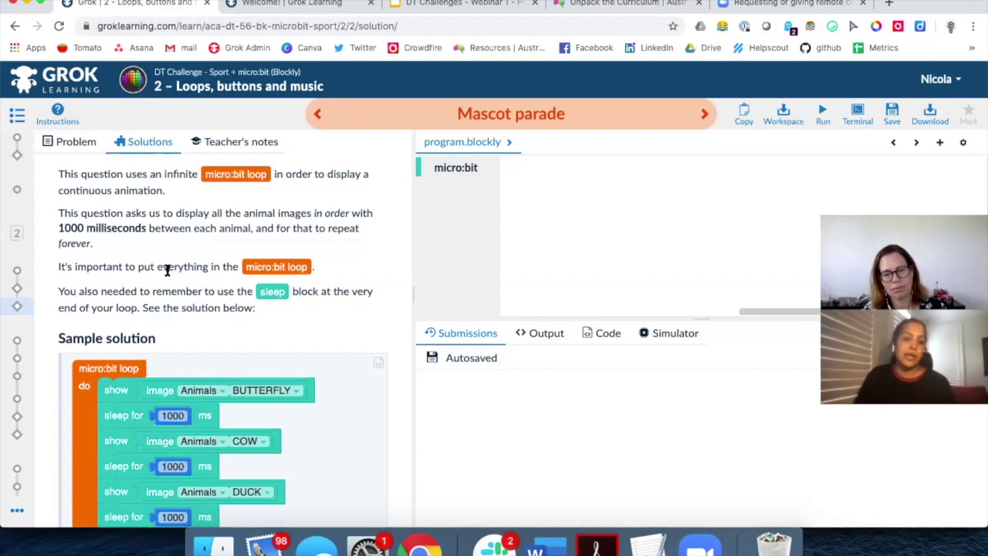
scroll(162, 243, "down", 3)
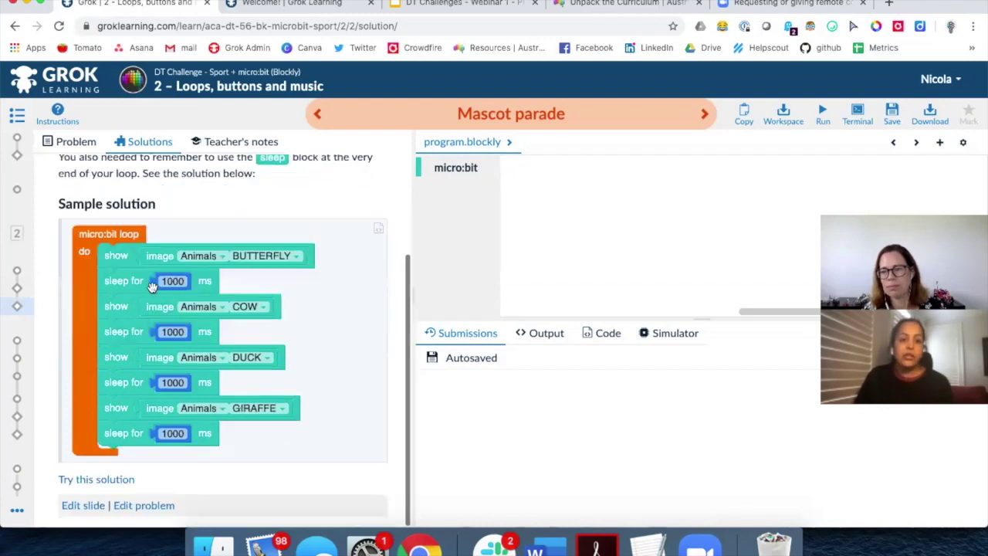
Load the sample solution into the workspace and enlarge it to show every block.
left_click(91, 480)
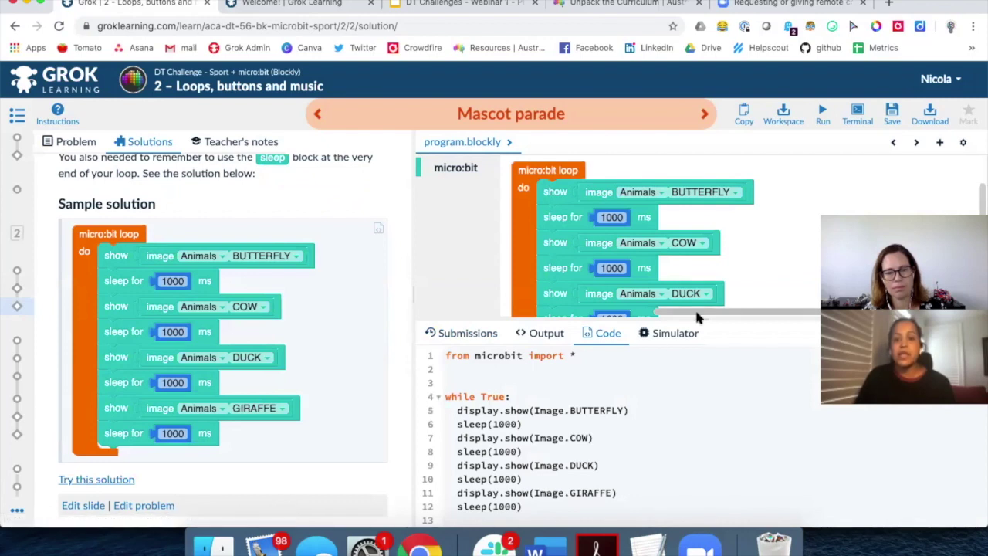
left_click_drag(735, 318, 734, 403)
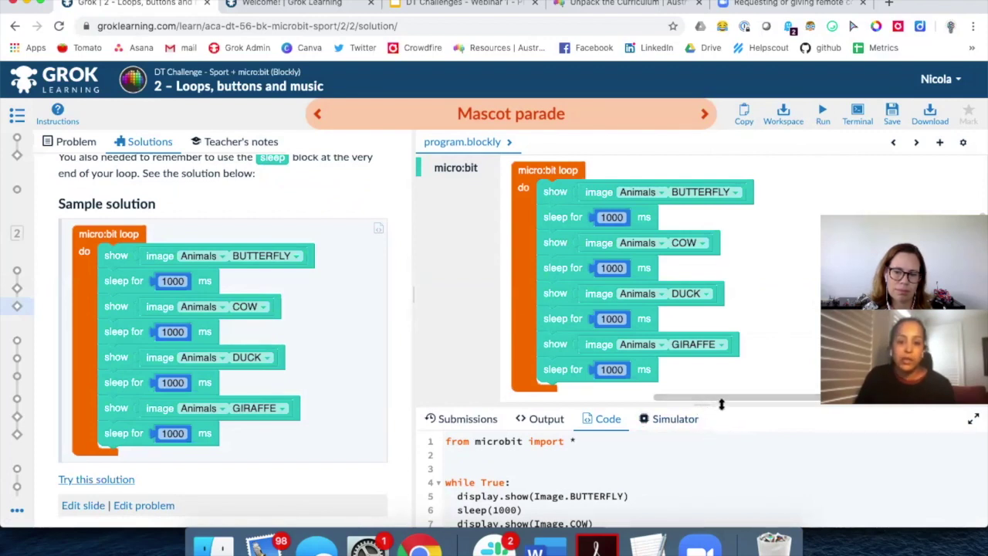
scroll(704, 404, "right", 1)
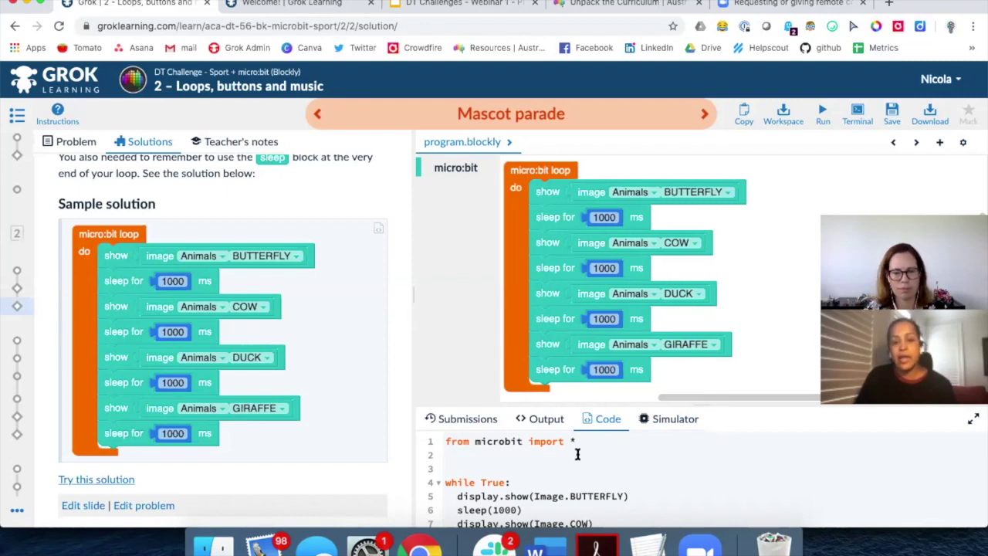
Check the Submissions, Output and Simulator views, then highlight the import and while True lines in the Python code.
left_click(467, 418)
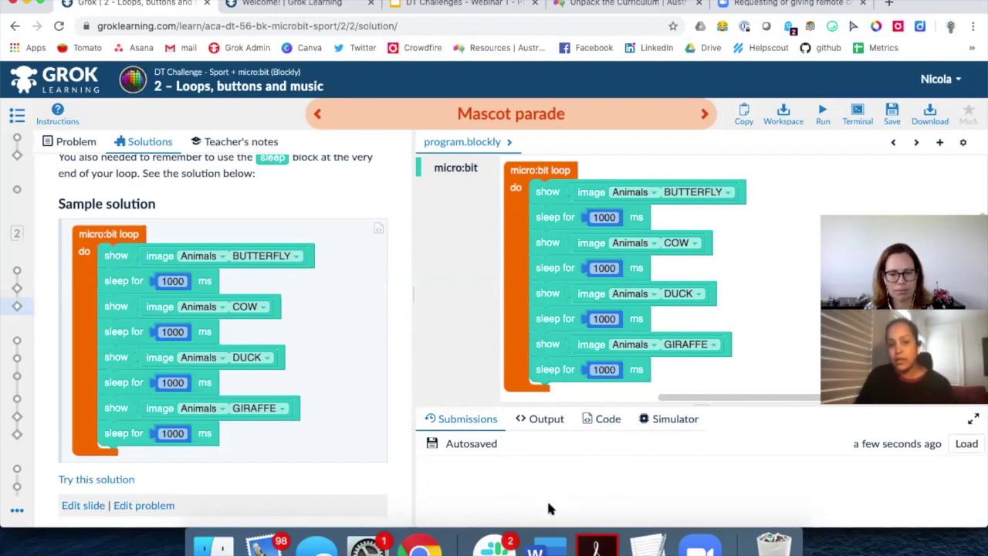
left_click(546, 418)
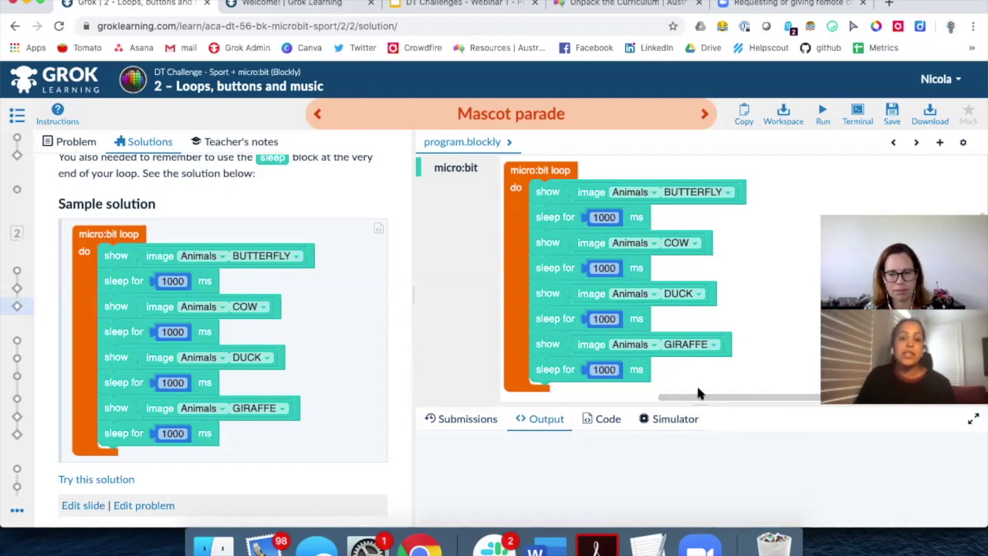
left_click(675, 421)
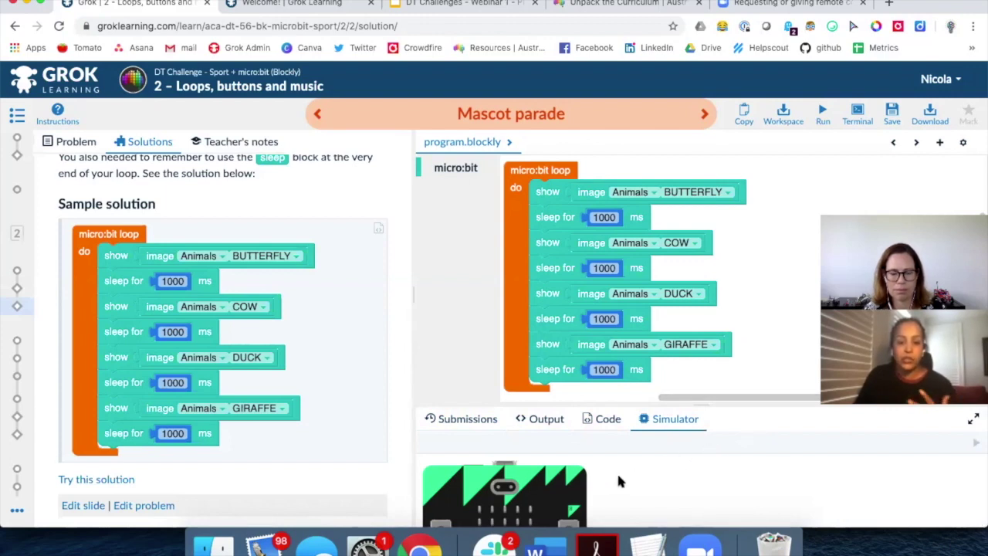
left_click(603, 422)
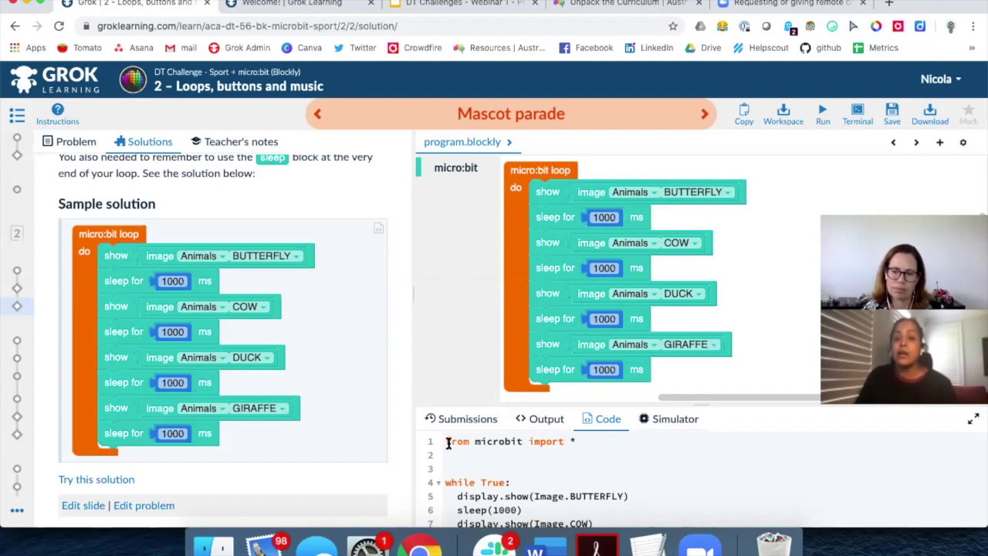
left_click_drag(449, 442, 623, 487)
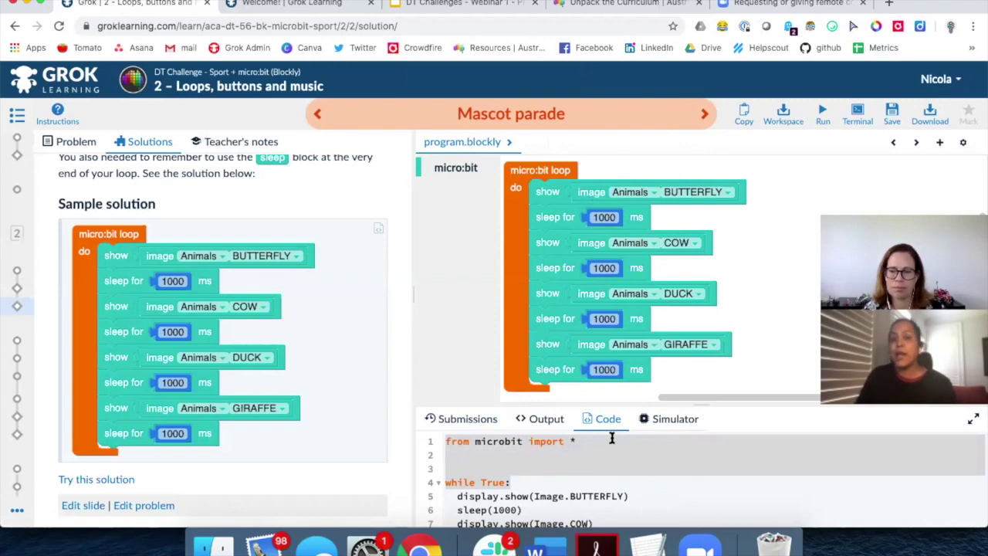
left_click(728, 468)
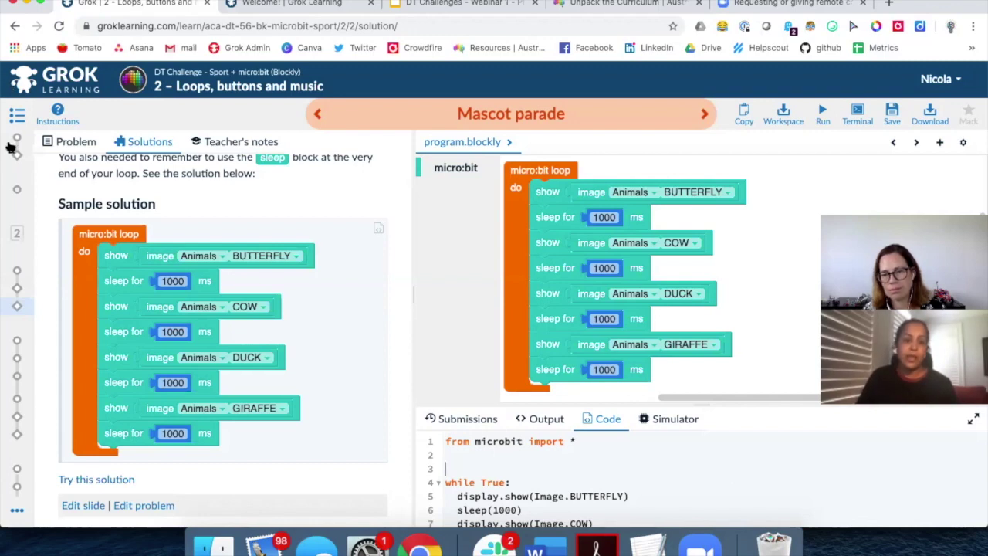
Open the Blockly micro:bit Playground lesson from the bottom of the course outline.
left_click(16, 115)
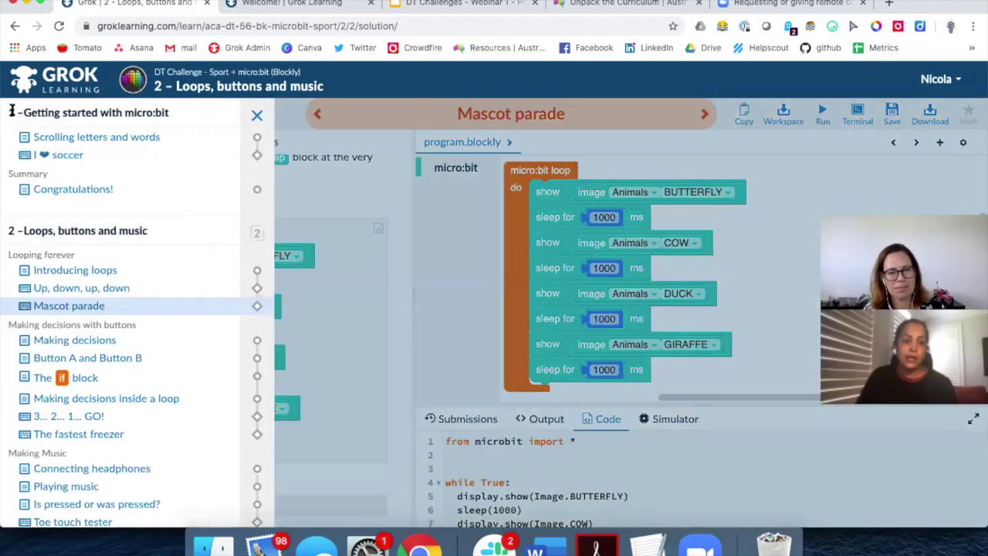
scroll(115, 324, "down", 5)
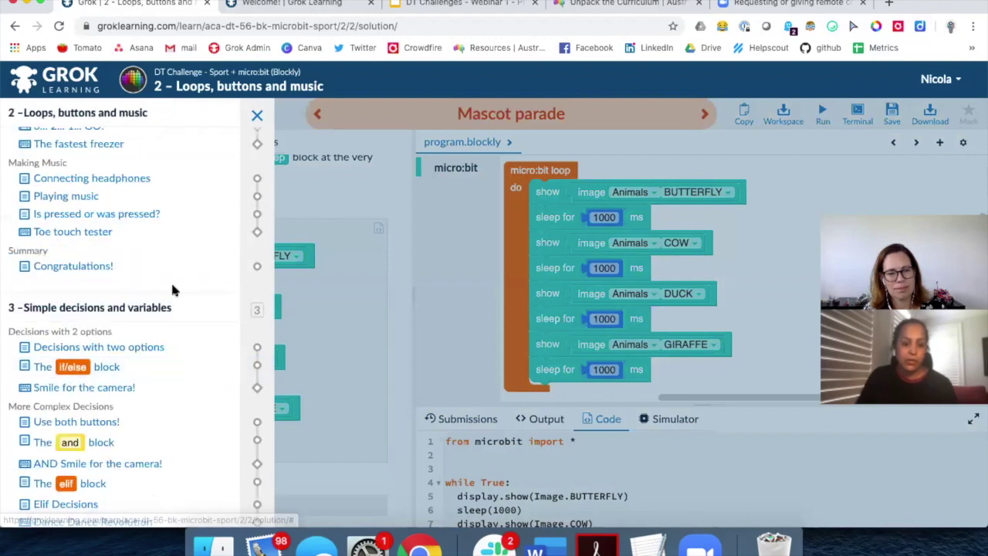
scroll(173, 289, "down", 3)
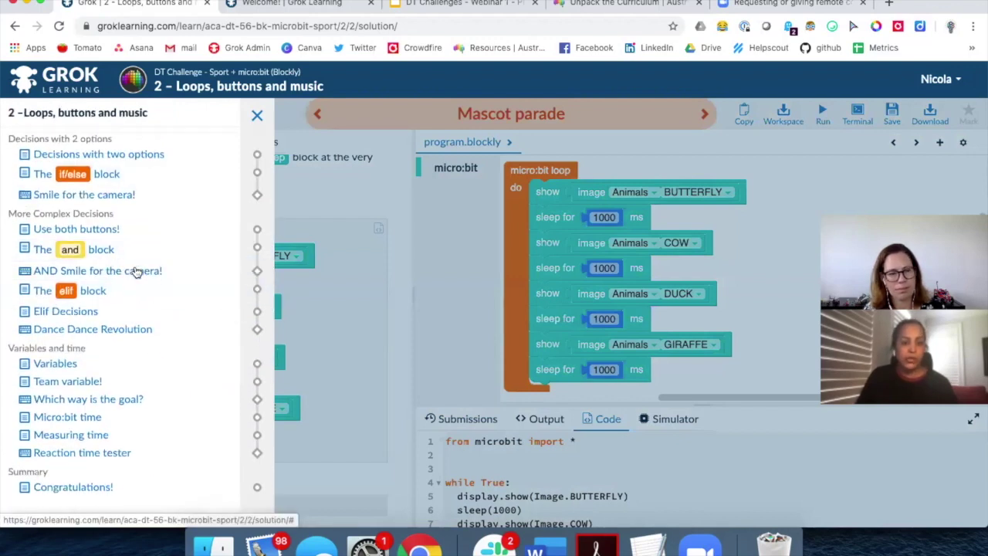
scroll(136, 271, "down", 3)
scroll(159, 316, "down", 8)
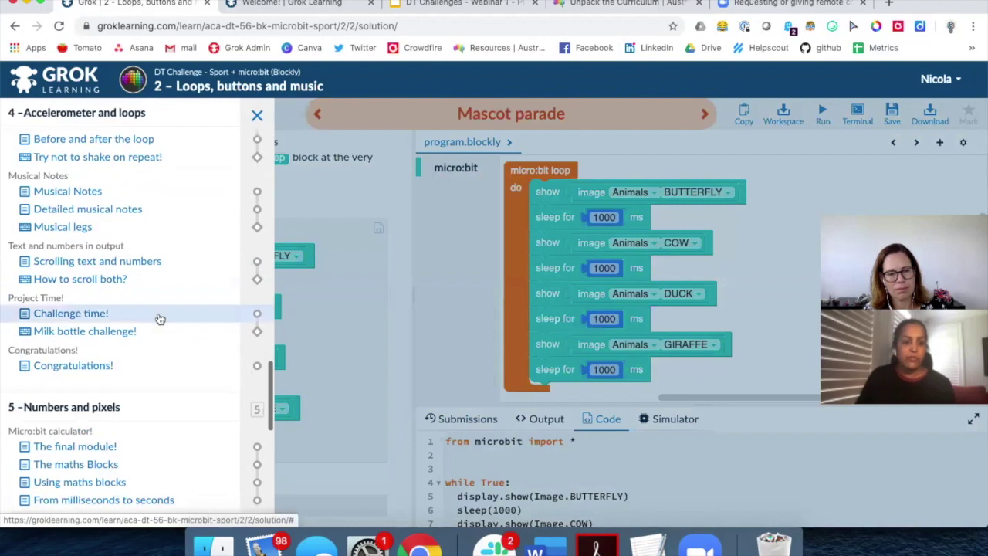
scroll(145, 301, "down", 4)
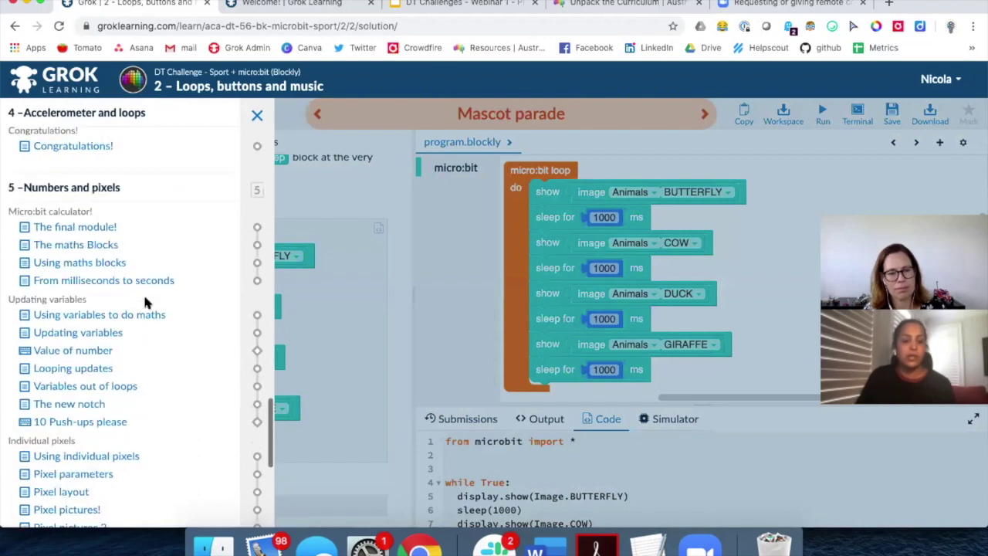
scroll(151, 360, "down", 2)
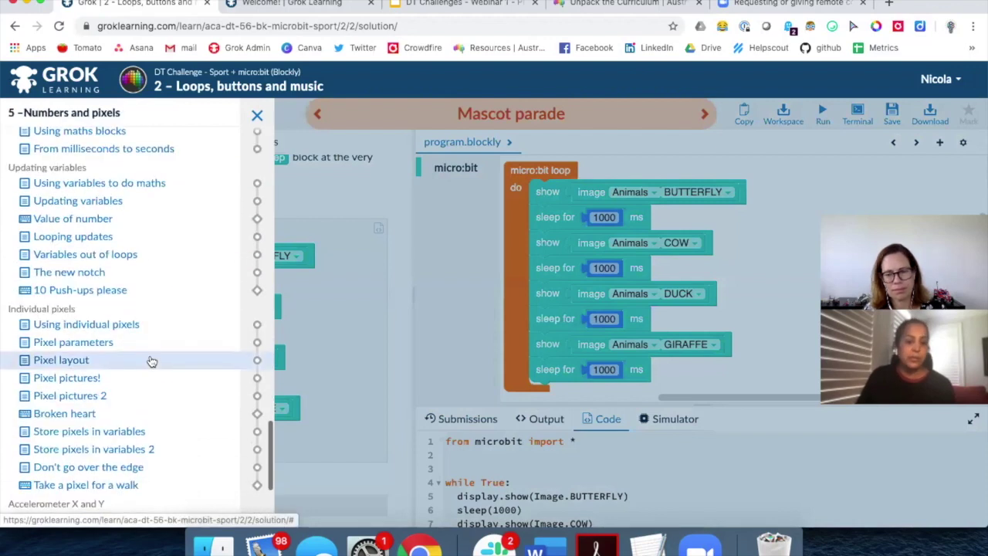
scroll(151, 359, "down", 4)
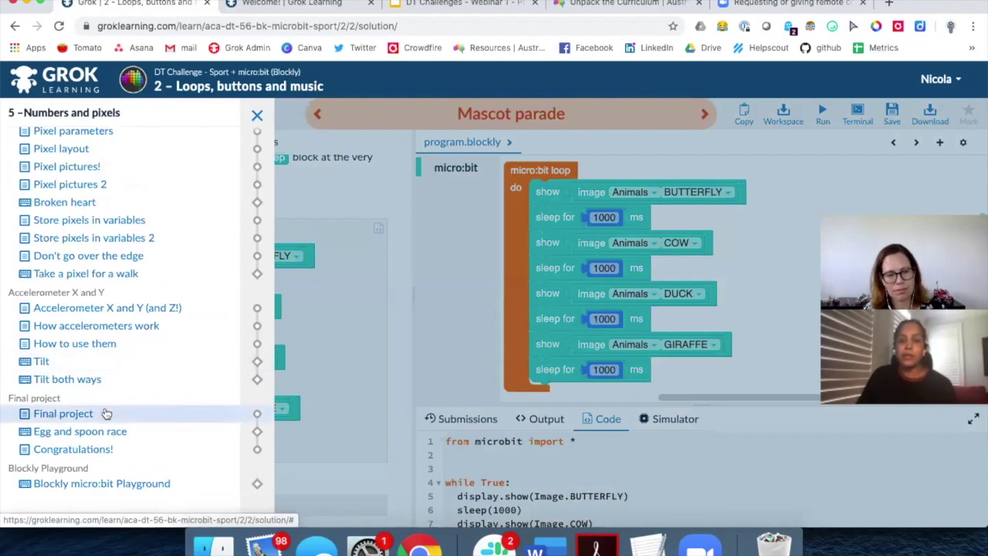
left_click(105, 490)
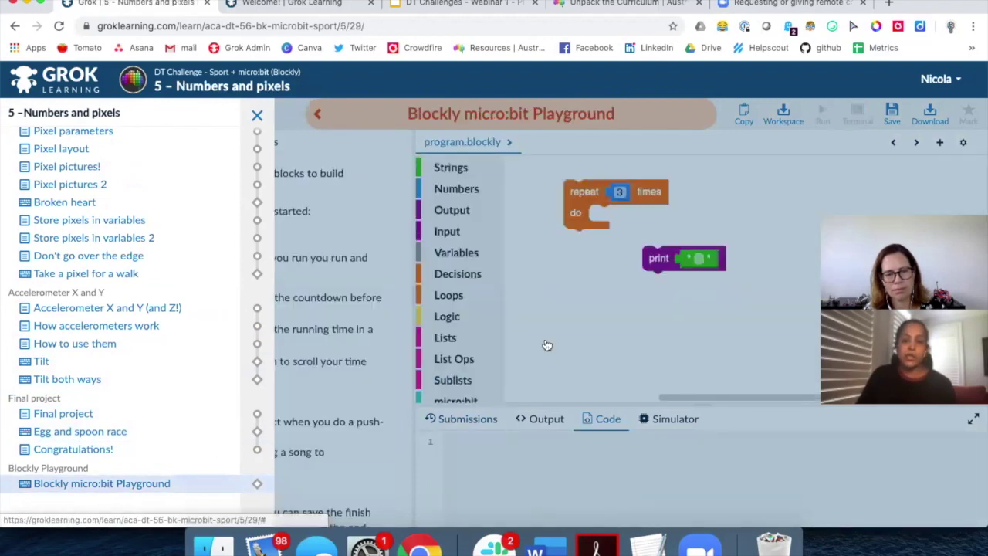
Hide the course outline, glance at the Welcome page, and return to the Playground.
left_click(291, 125)
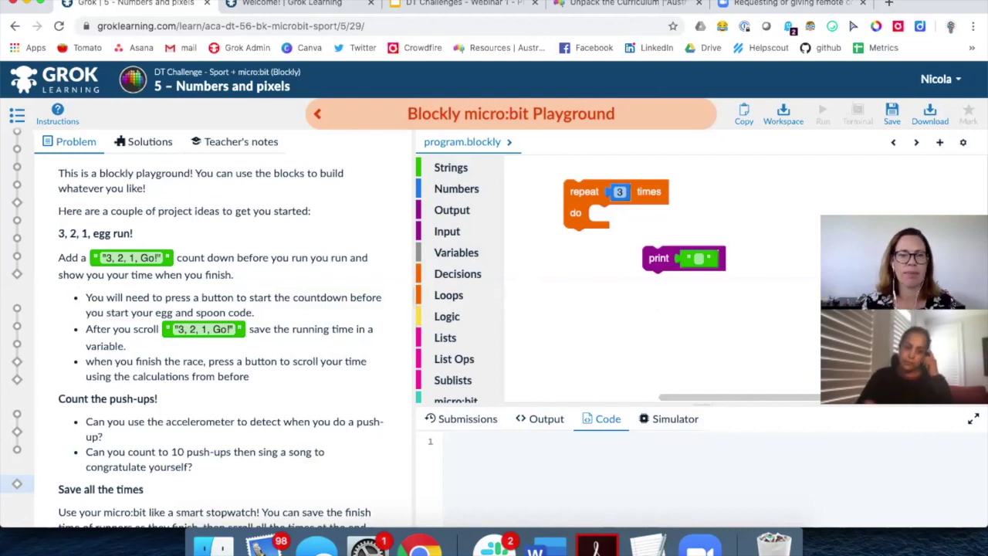
left_click(309, 4)
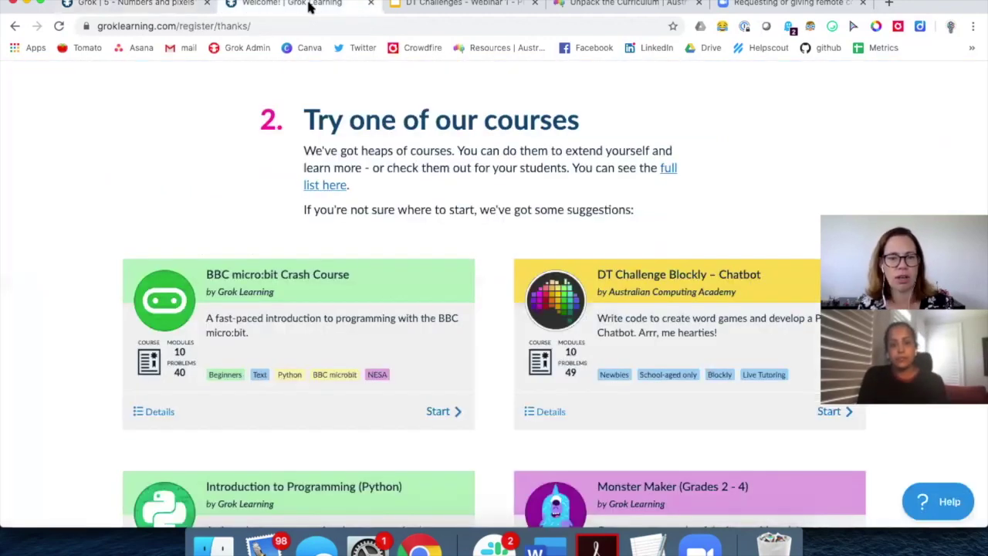
left_click(150, 5)
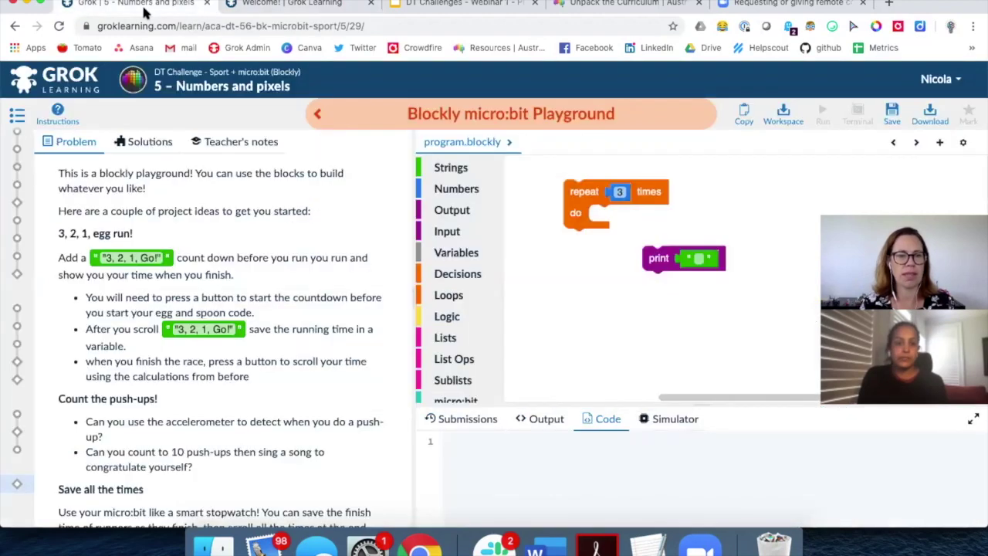
From the launchpad, open the Australian Computing Academy Demo School teacher dashboard.
left_click(68, 87)
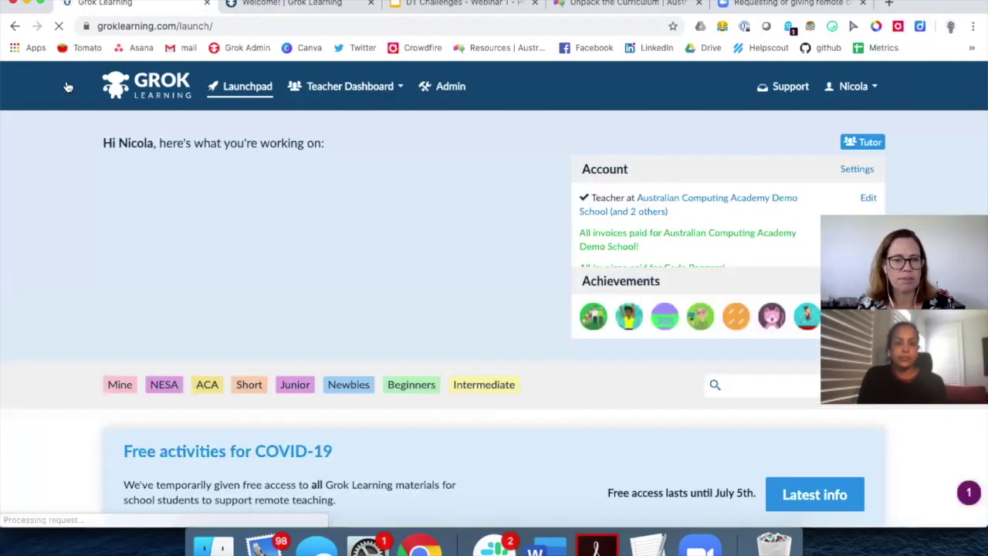
left_click(346, 92)
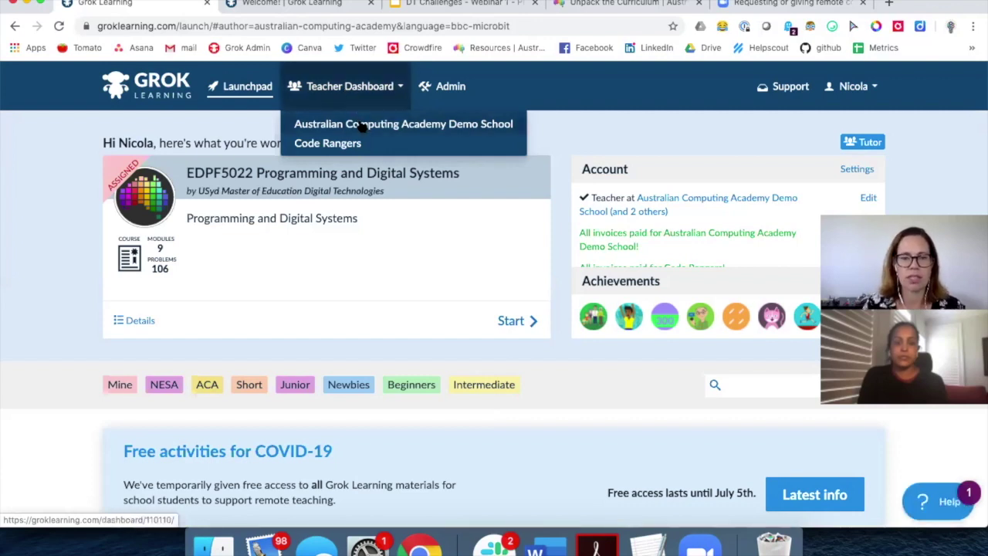
left_click(359, 123)
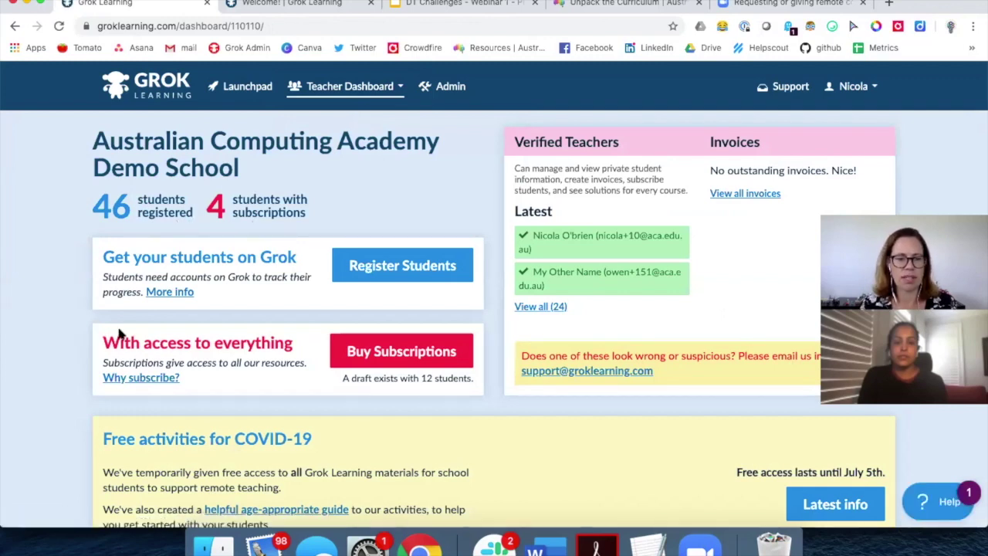
View the StudentWorkshops group live and dismiss the Live Classroom welcome message.
scroll(119, 332, "down", 10)
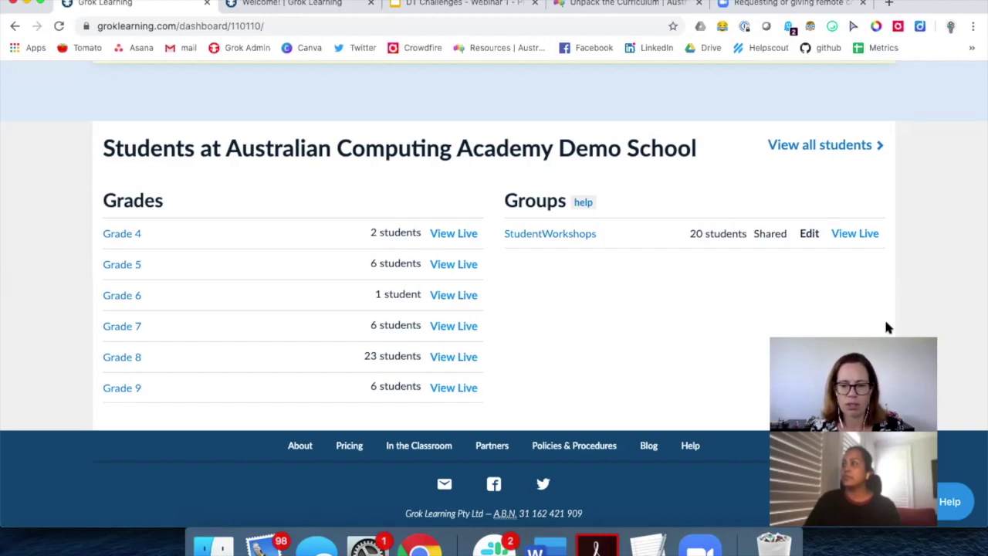
left_click(849, 234)
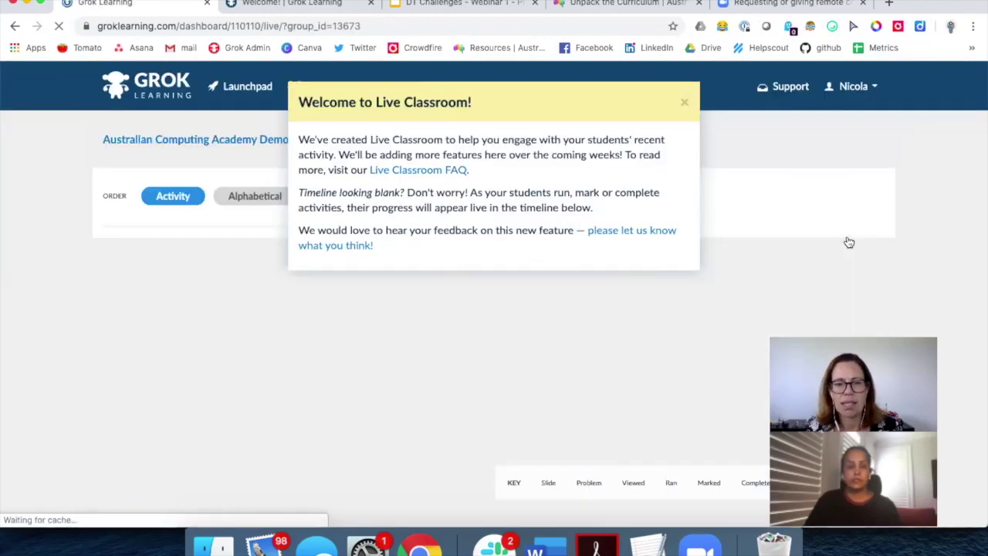
left_click(686, 103)
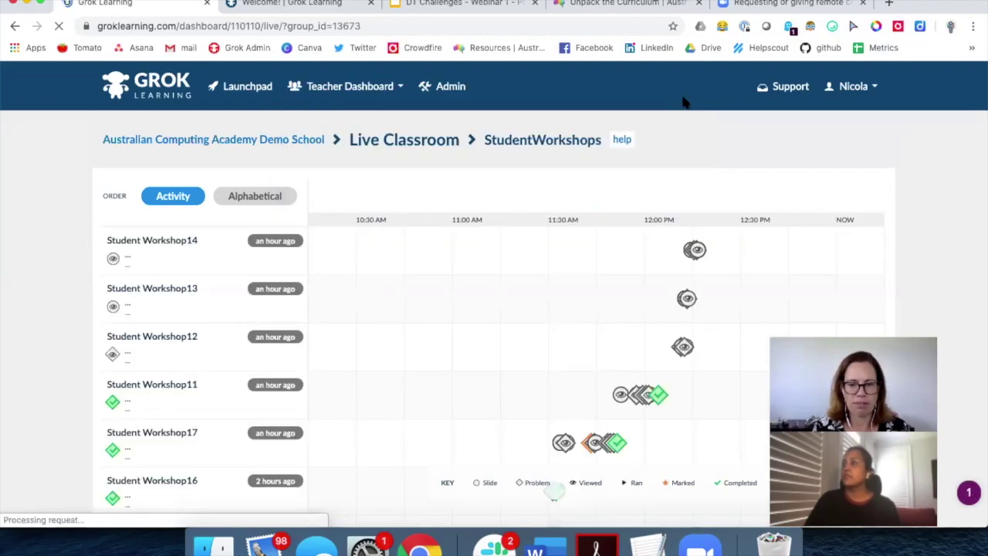
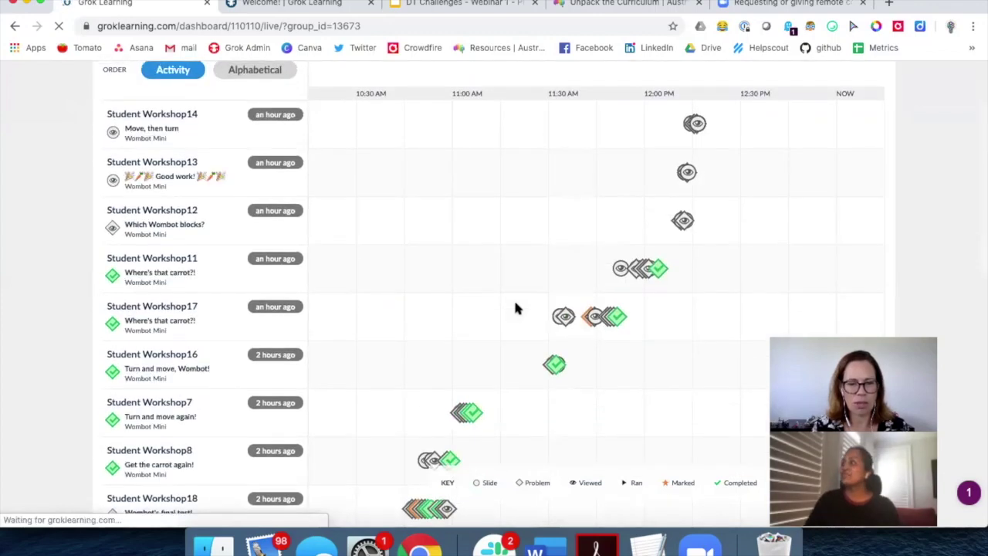
scroll(443, 316, "down", 5)
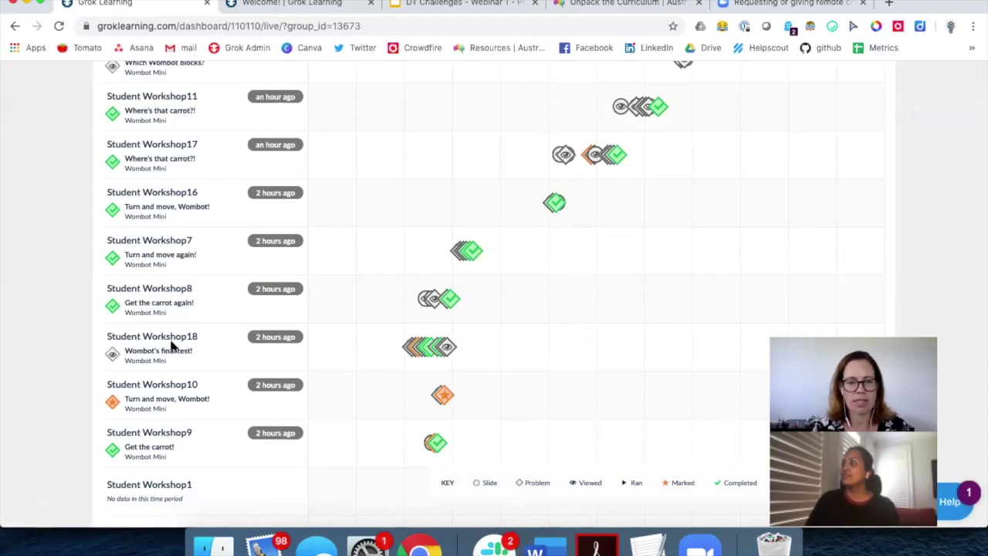
scroll(173, 344, "up", 5)
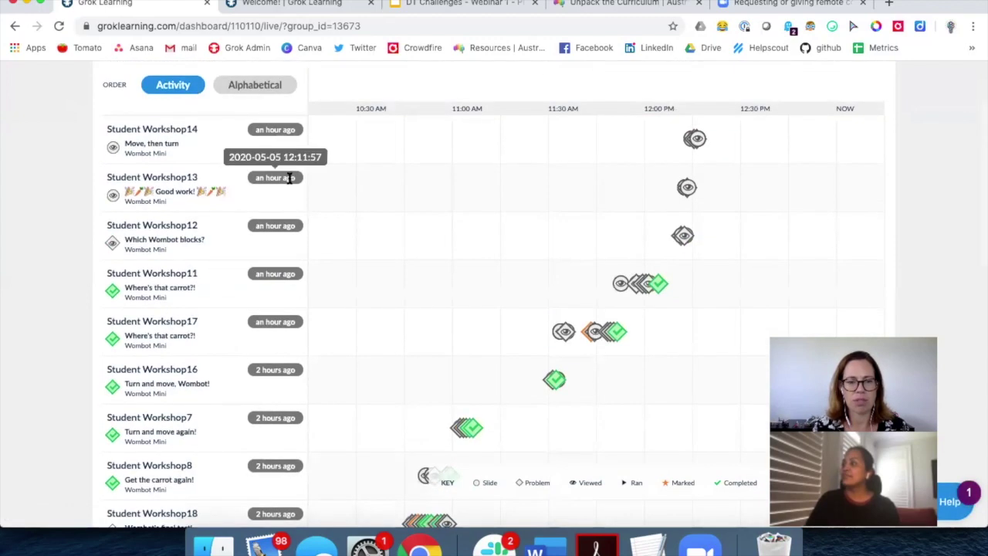
scroll(292, 452, "down", 8)
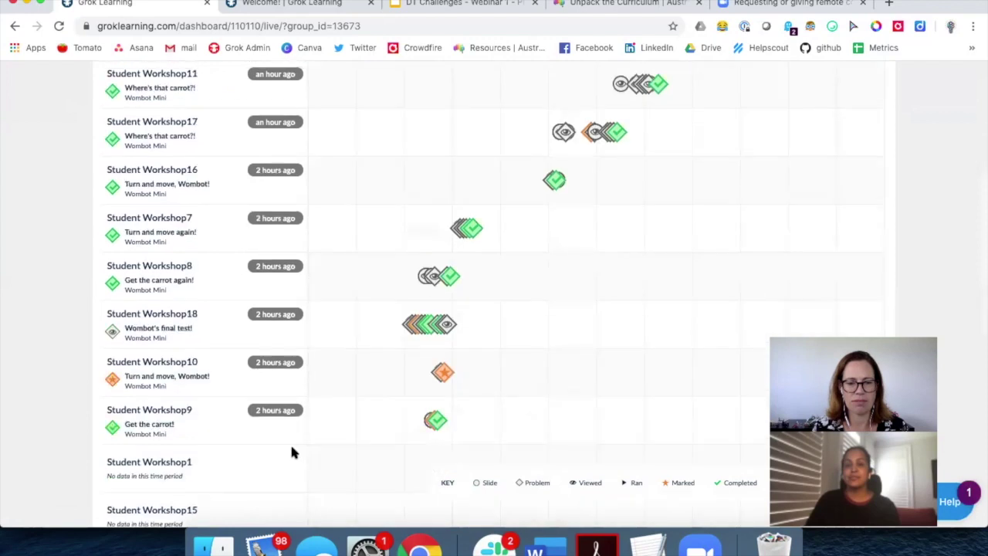
scroll(292, 453, "up", 8)
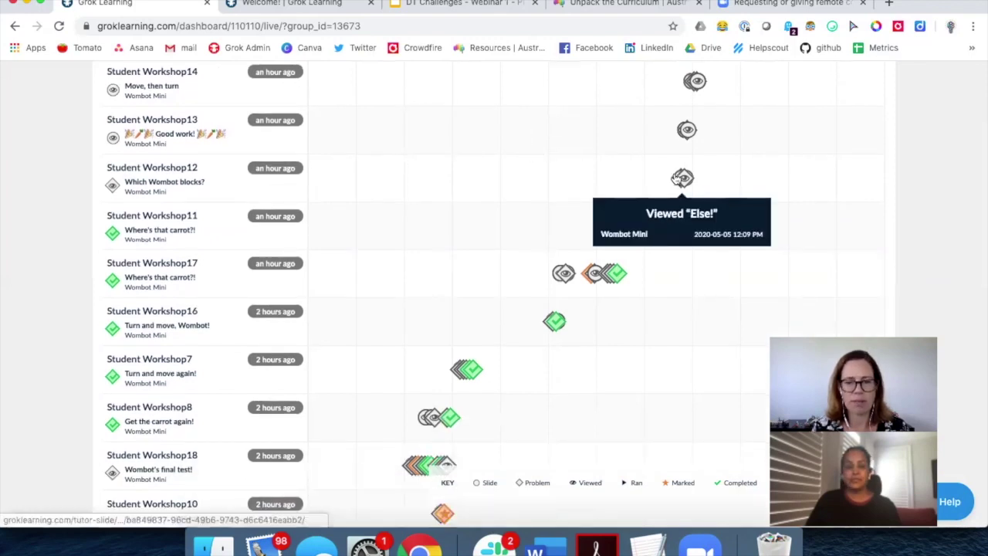
scroll(675, 179, "up", 2)
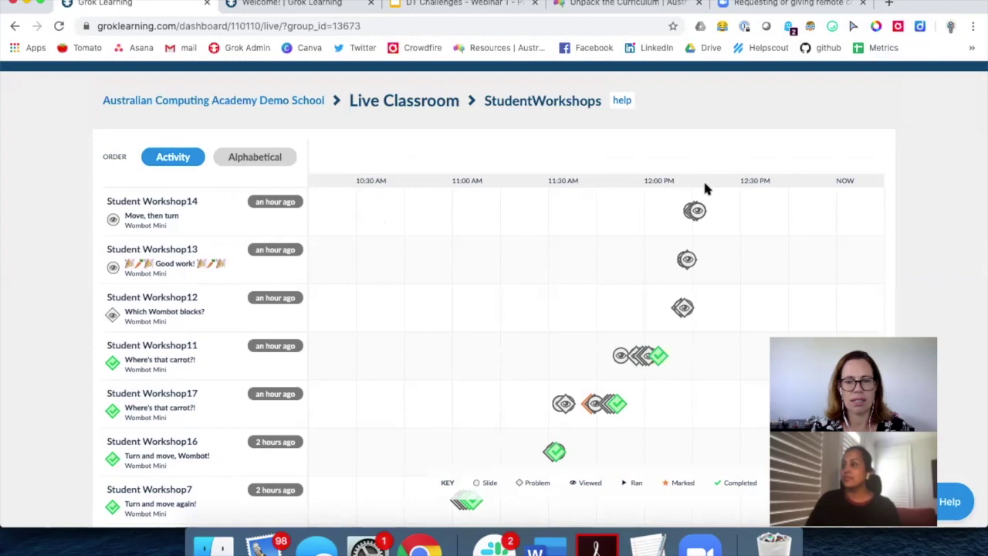
scroll(703, 181, "down", 1)
scroll(704, 188, "down", 1)
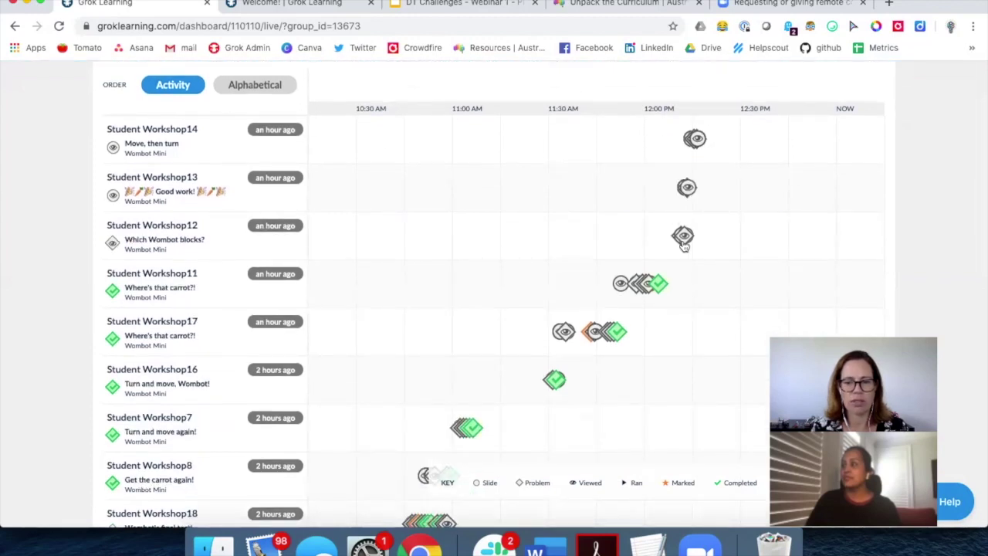
scroll(641, 270, "down", 3)
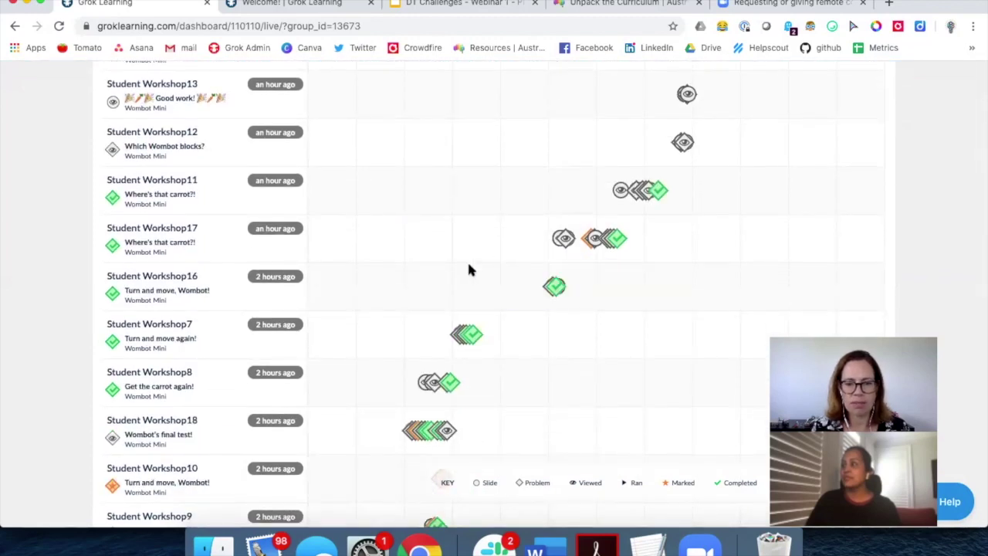
mouse_move(468, 336)
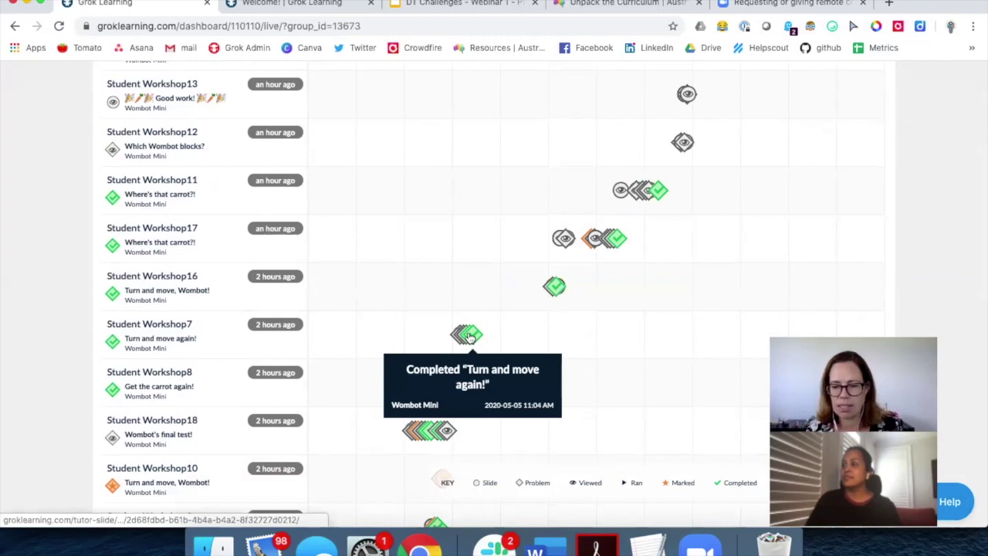
mouse_move(585, 243)
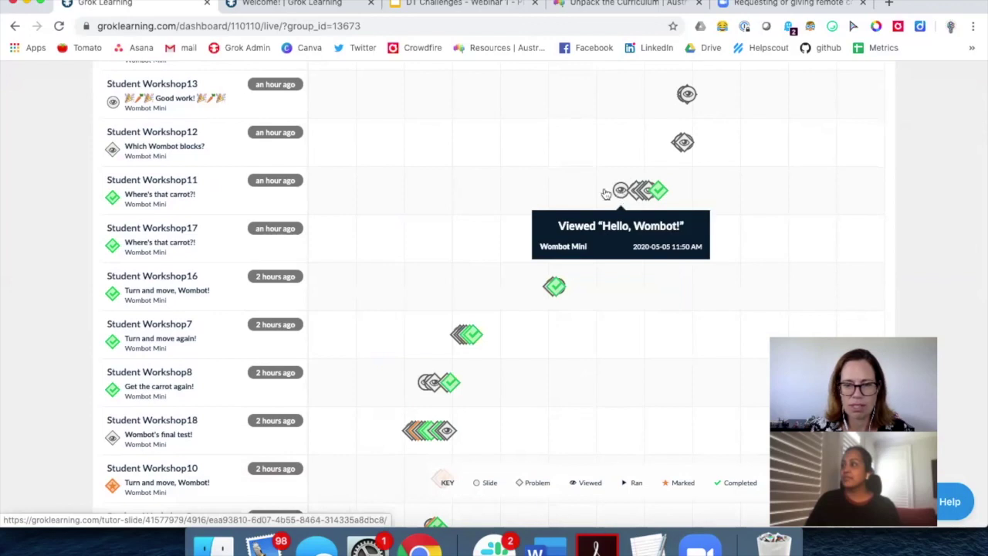
scroll(546, 215, "down", 2)
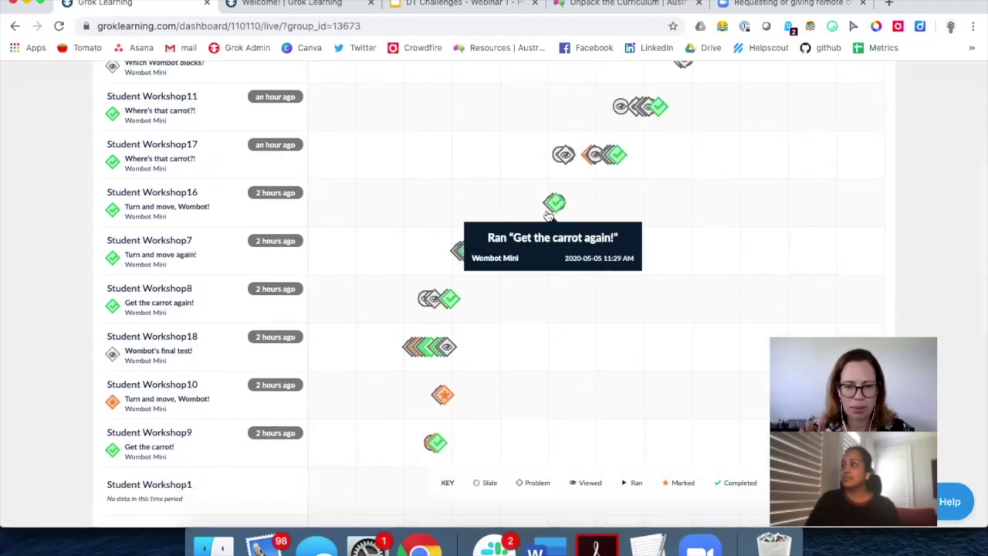
scroll(615, 299, "up", 2)
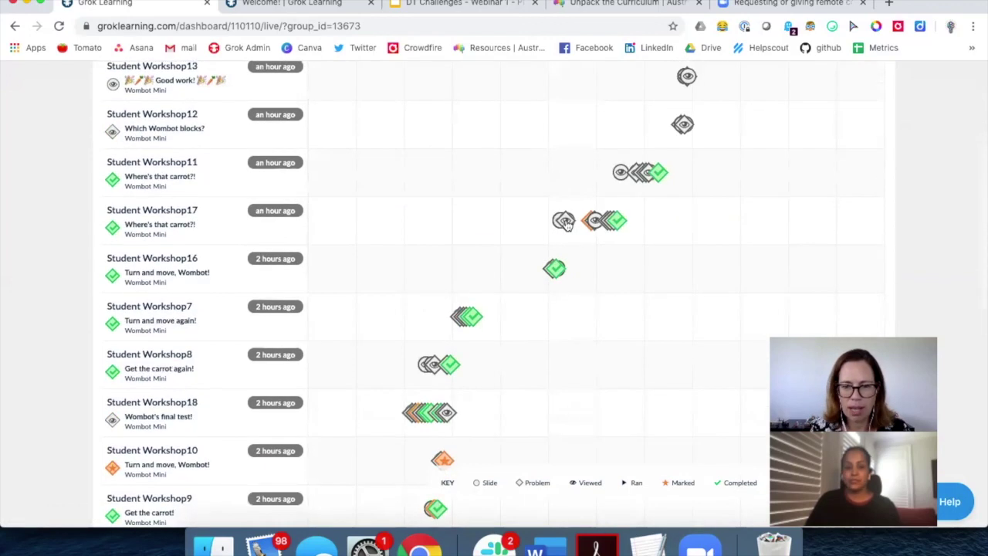
mouse_move(565, 222)
mouse_move(594, 223)
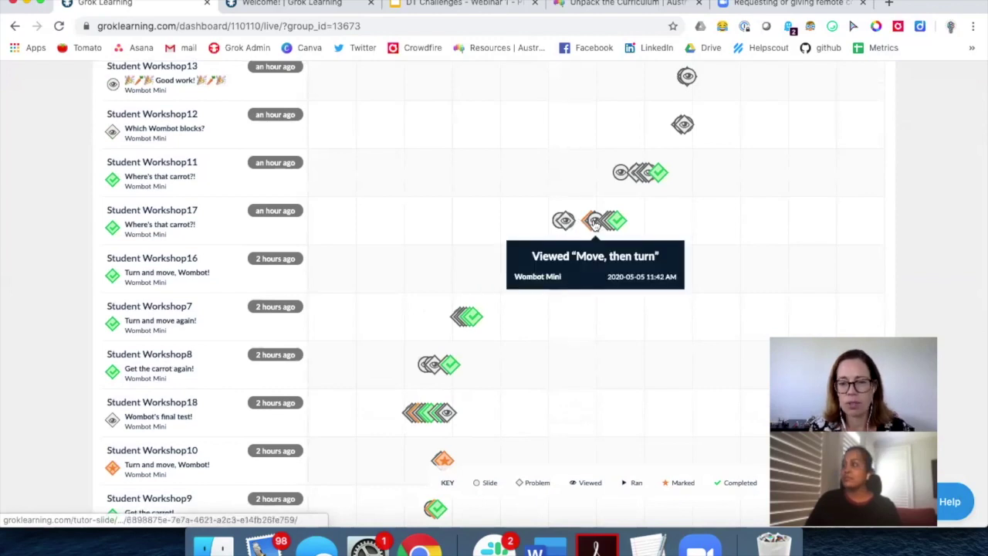
scroll(431, 243, "down", 3)
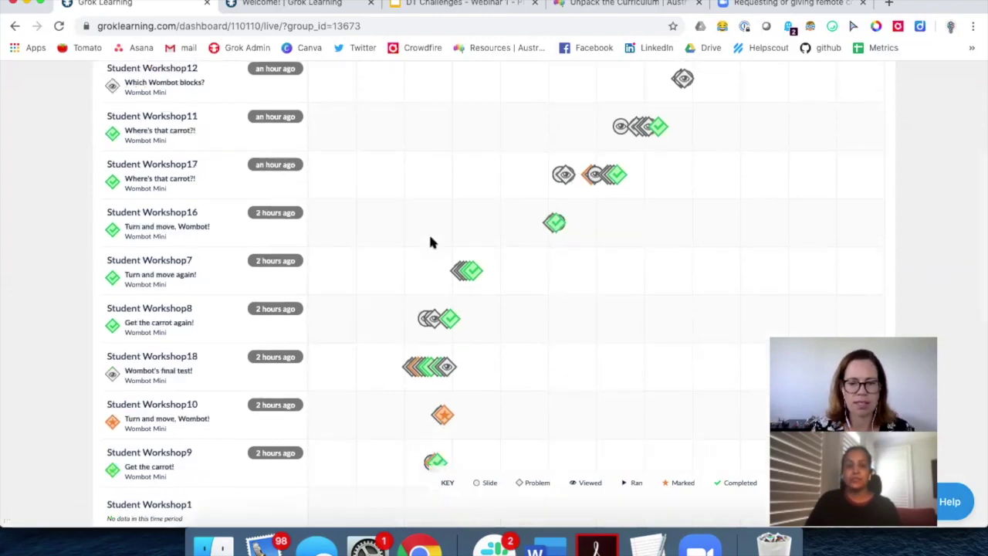
scroll(430, 242, "up", 5)
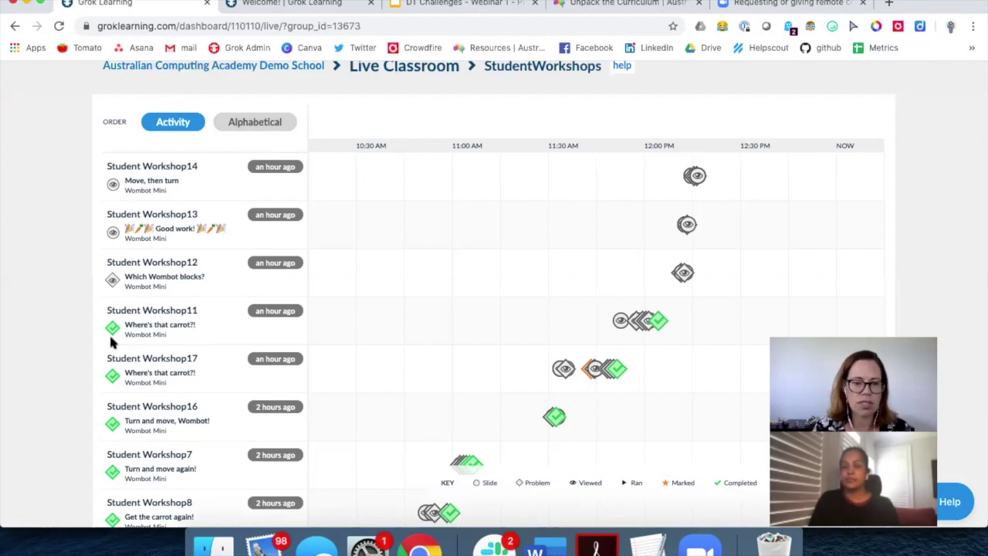
scroll(109, 333, "down", 3)
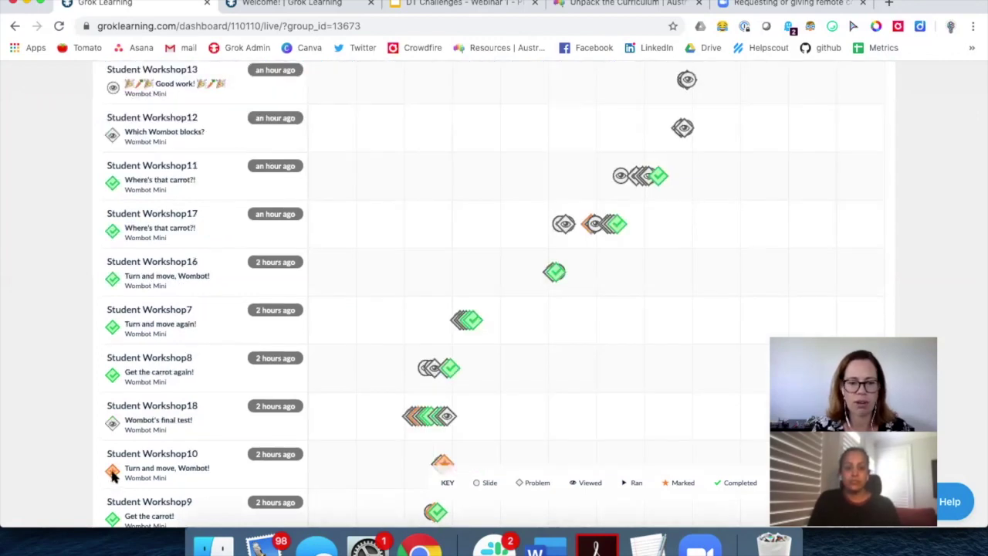
scroll(114, 476, "down", 2)
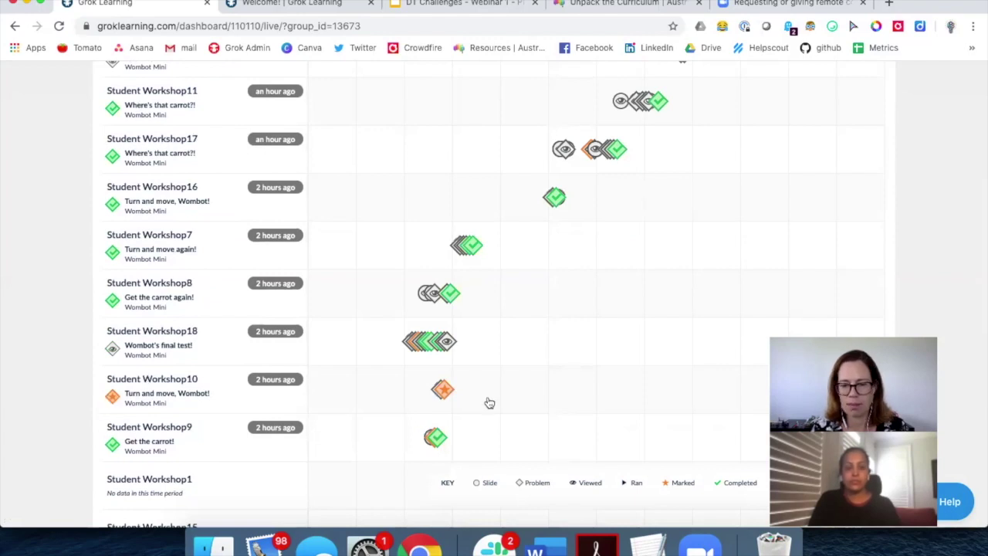
mouse_move(445, 391)
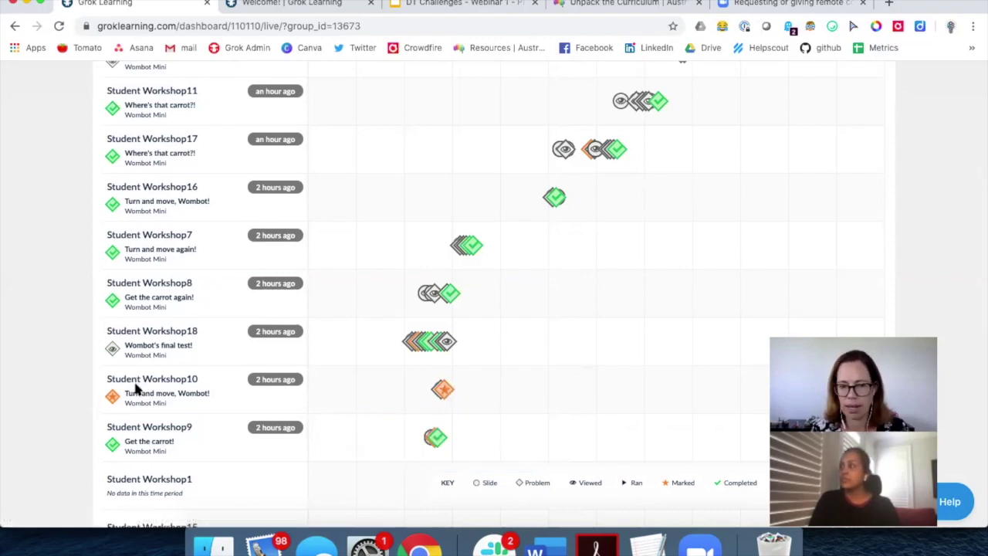
scroll(135, 390, "up", 3)
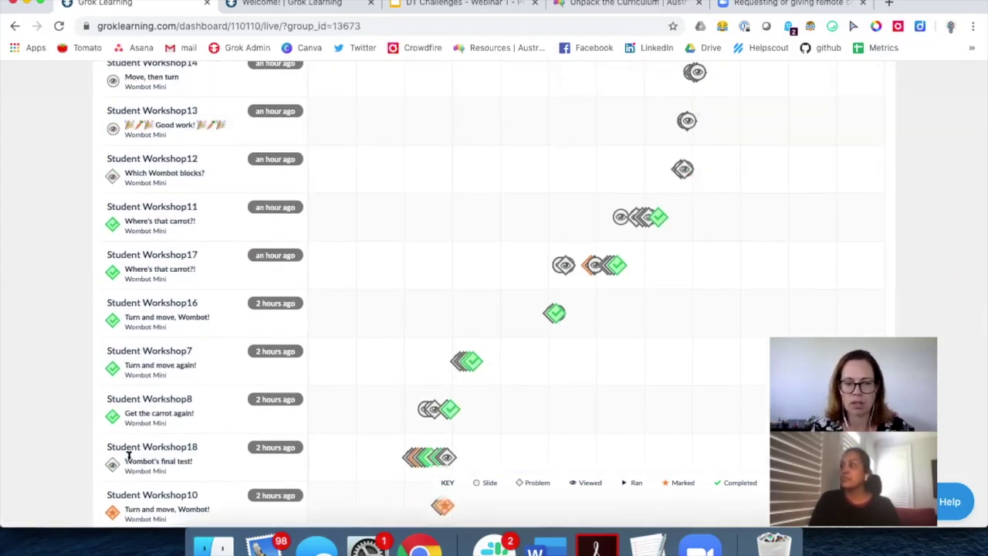
scroll(130, 257, "up", 1)
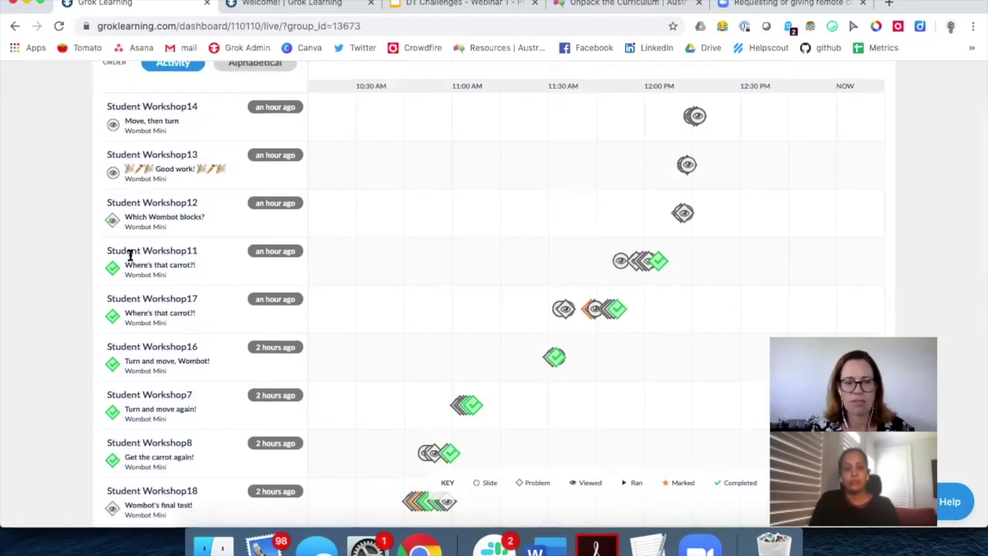
scroll(130, 255, "up", 2)
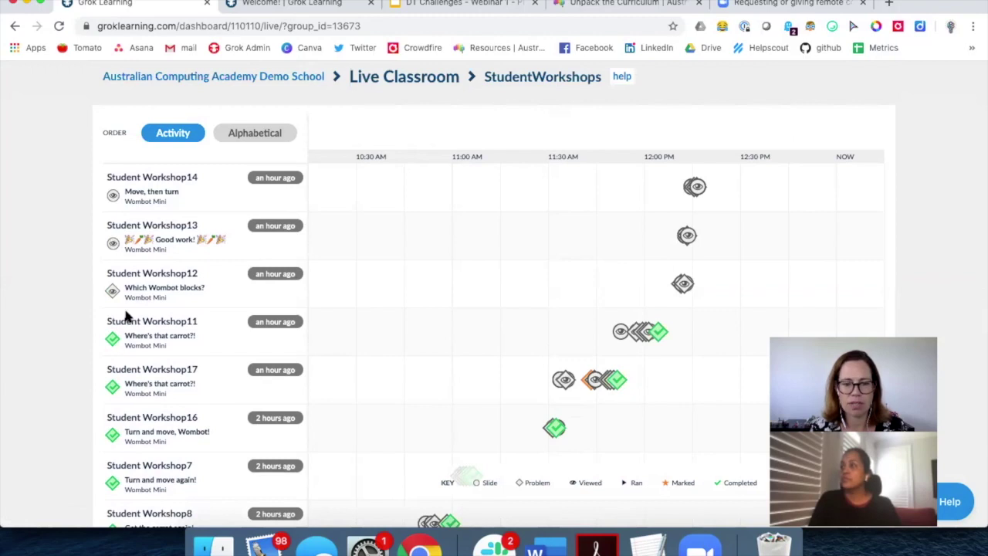
scroll(129, 317, "down", 1)
scroll(126, 313, "down", 6)
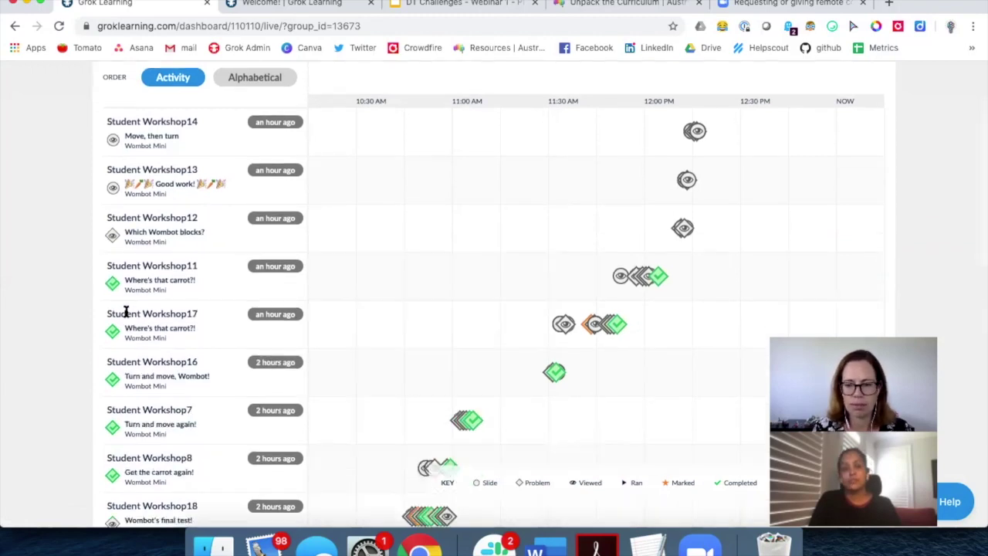
scroll(125, 313, "down", 4)
scroll(126, 312, "up", 10)
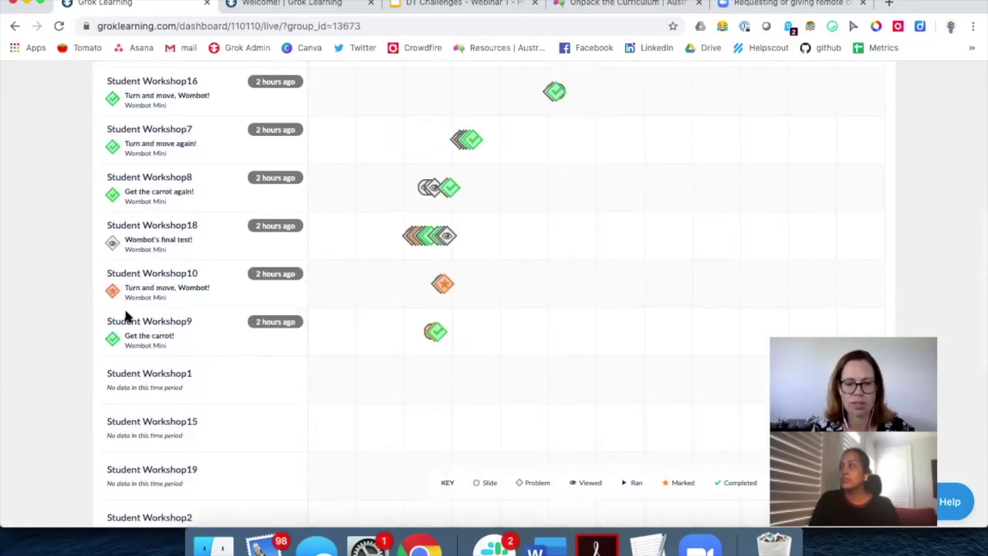
scroll(126, 311, "up", 2)
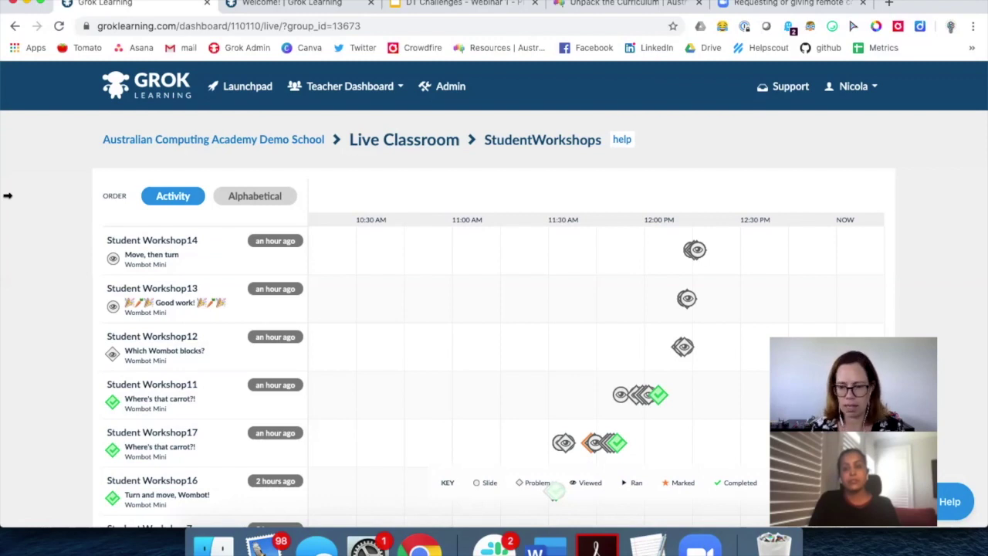
Go from the school dashboard to the StudentWorkshops group's student list.
left_click(14, 26)
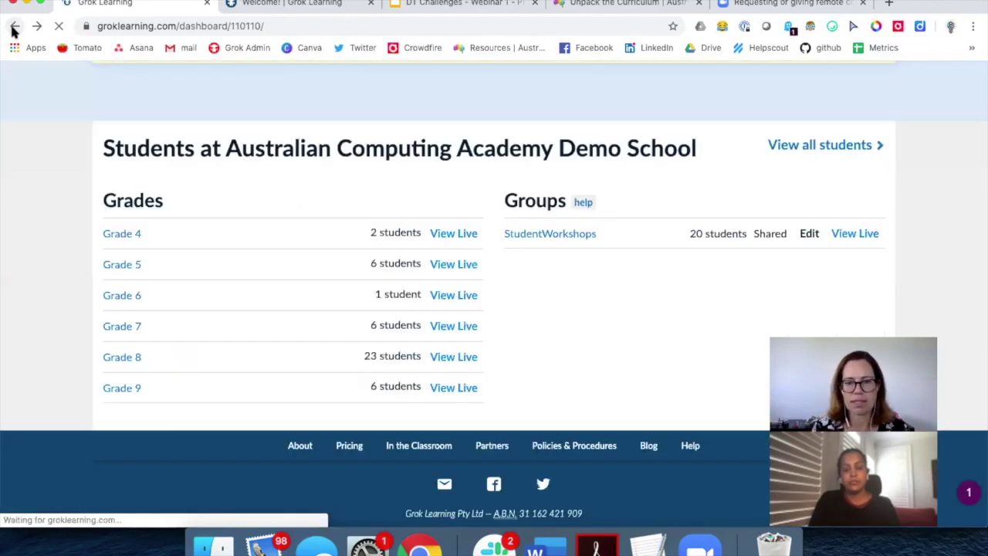
left_click(571, 243)
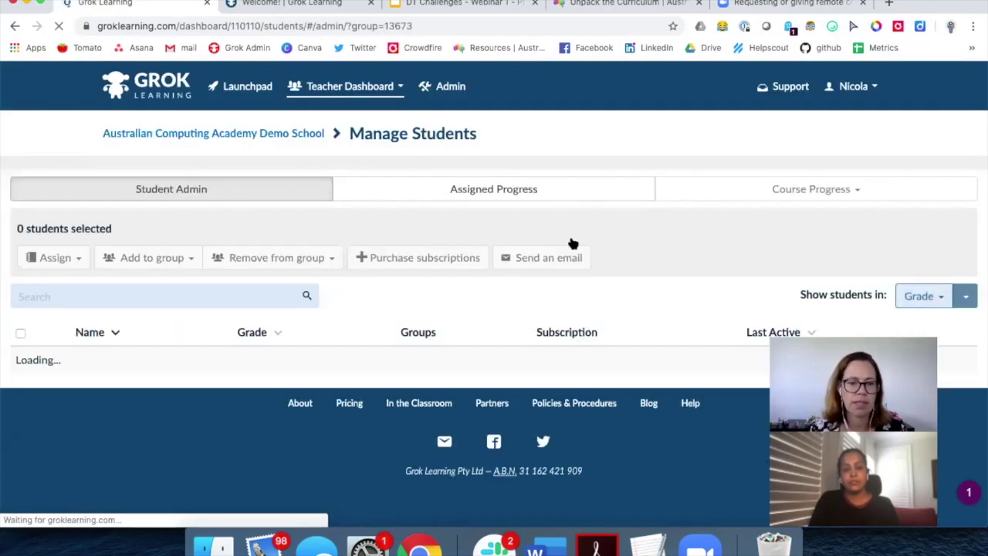
scroll(489, 337, "down", 1)
scroll(489, 337, "down", 3)
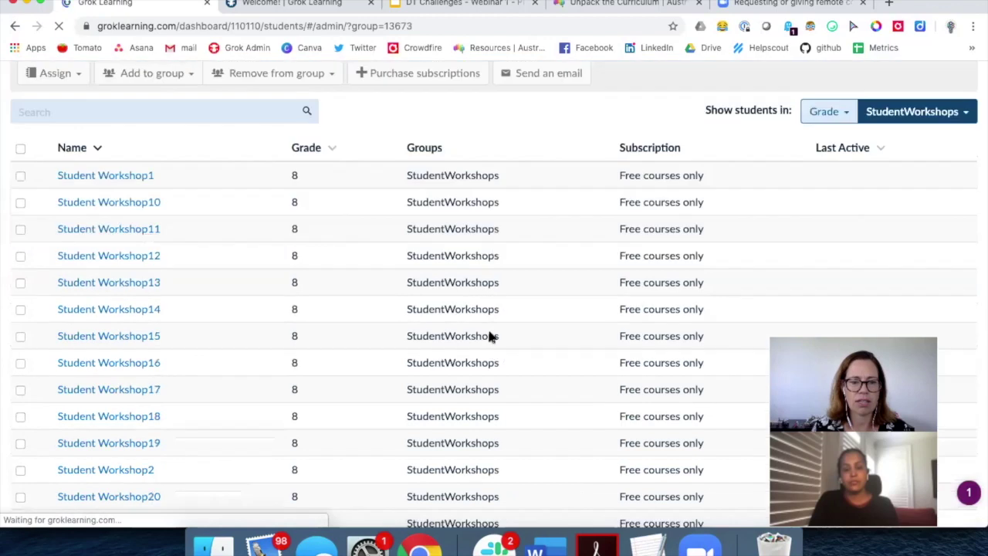
scroll(165, 421, "down", 4)
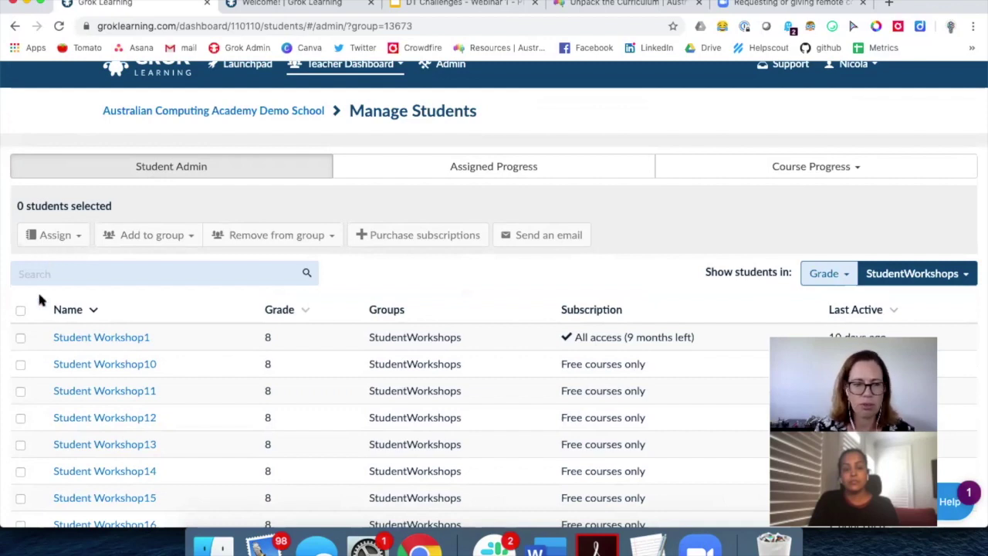
Select all 20 students and browse the Assign course list without assigning anything.
left_click(20, 338)
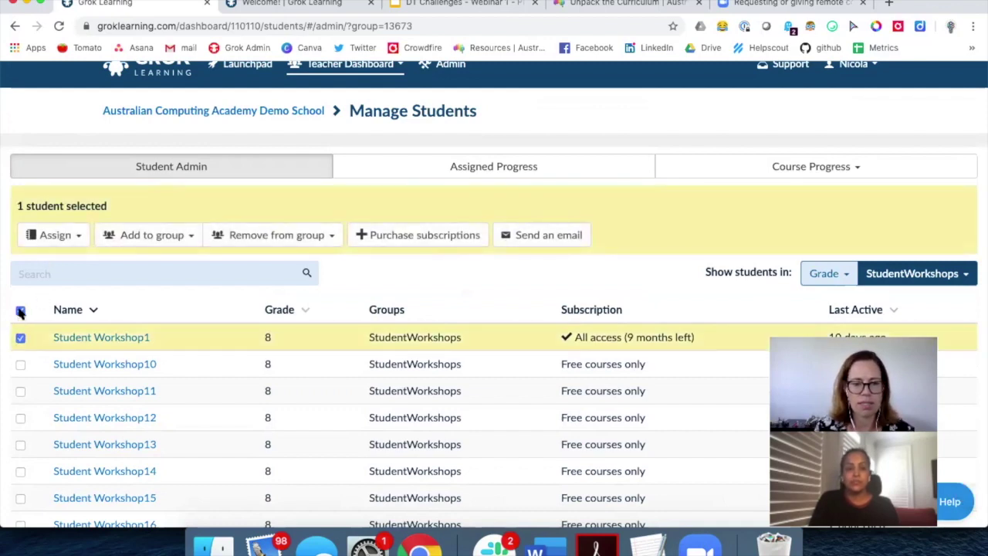
left_click(20, 310)
left_click(20, 310)
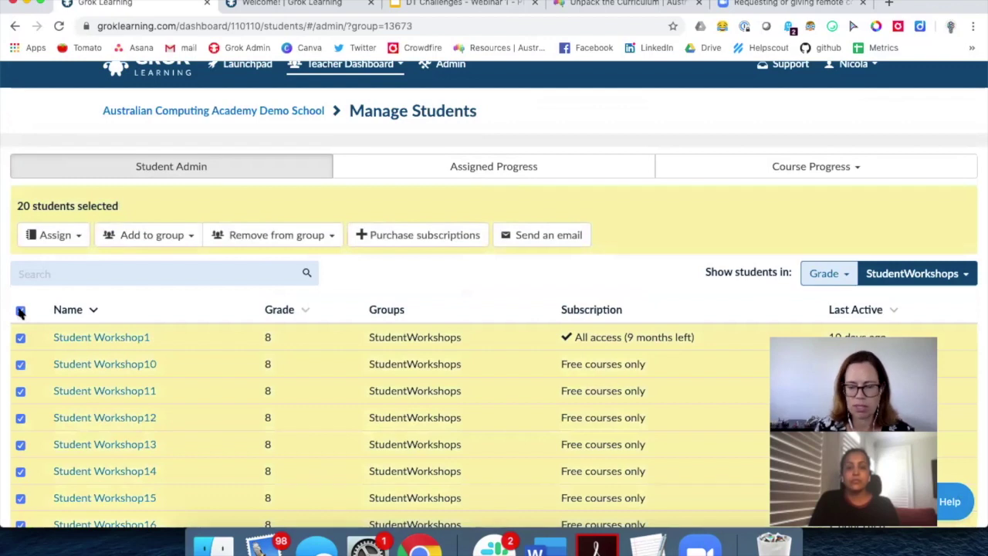
left_click(81, 237)
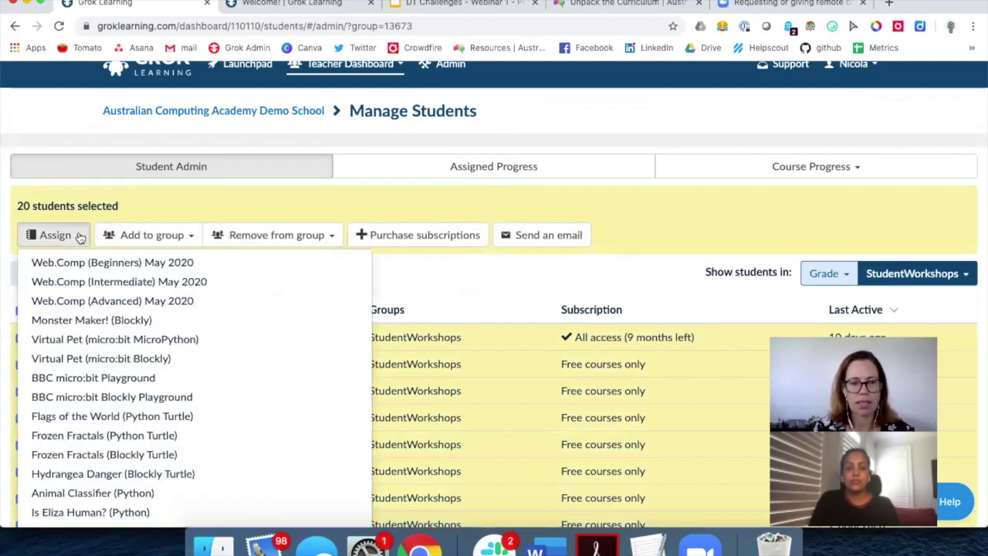
scroll(110, 446, "down", 3)
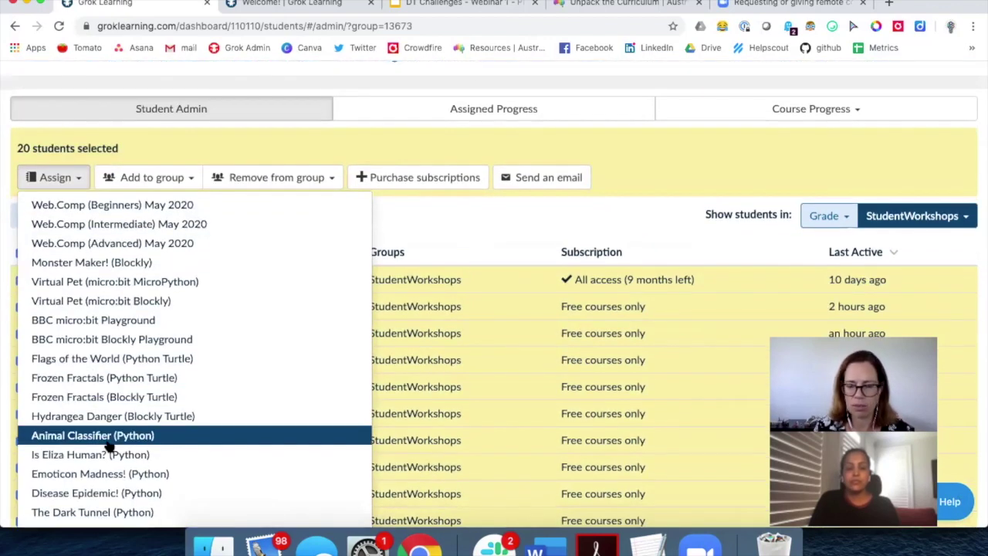
scroll(110, 446, "up", 2)
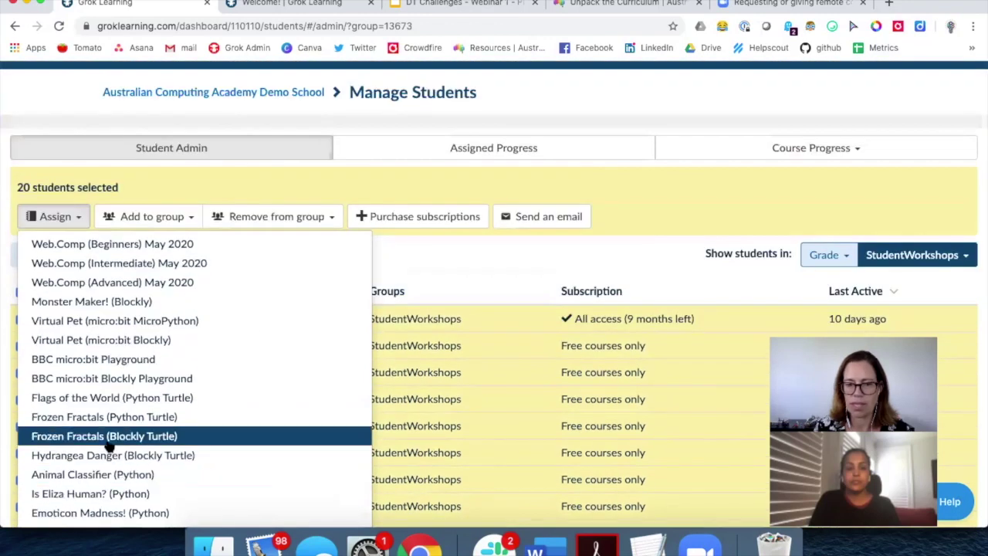
left_click(145, 374)
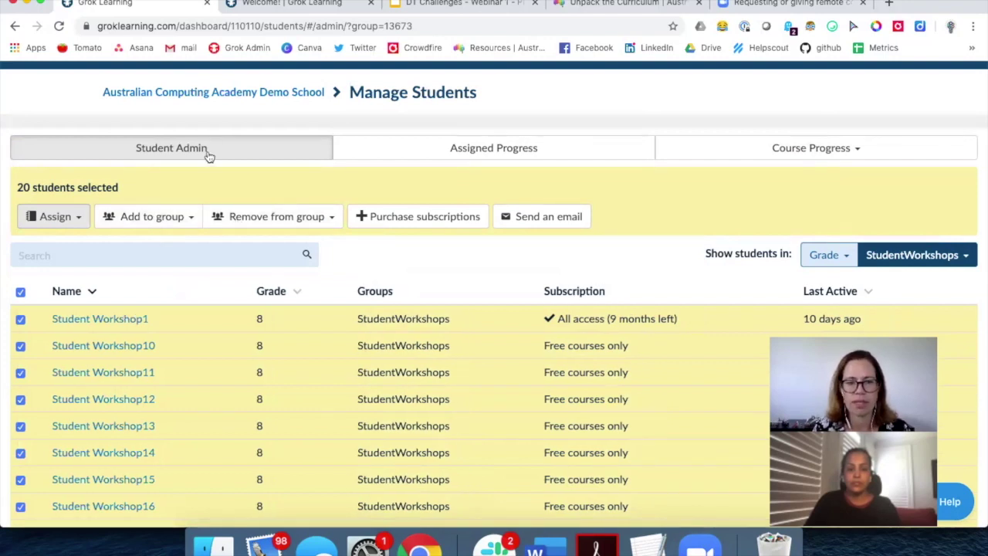
Show the Assigned Progress view with every student deselected.
left_click(546, 154)
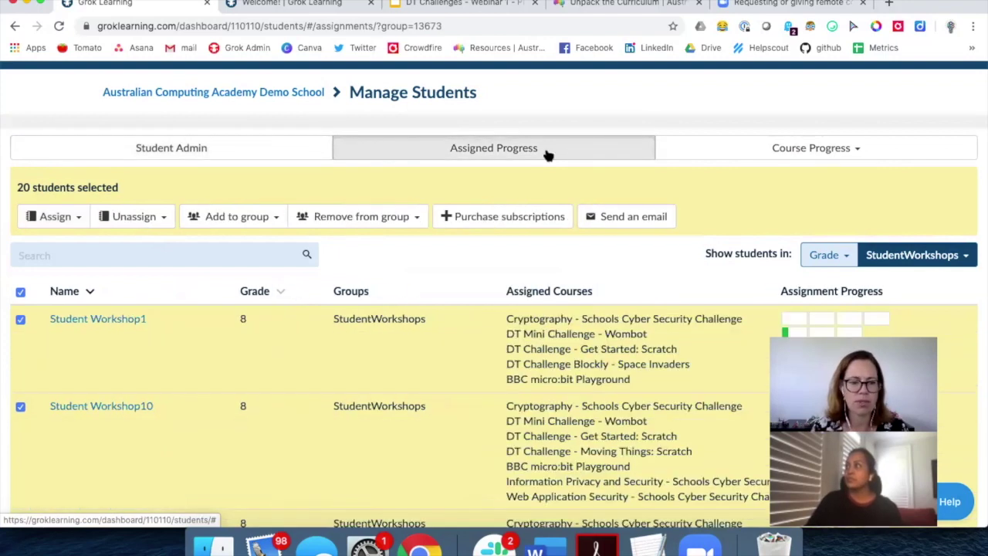
left_click(21, 291)
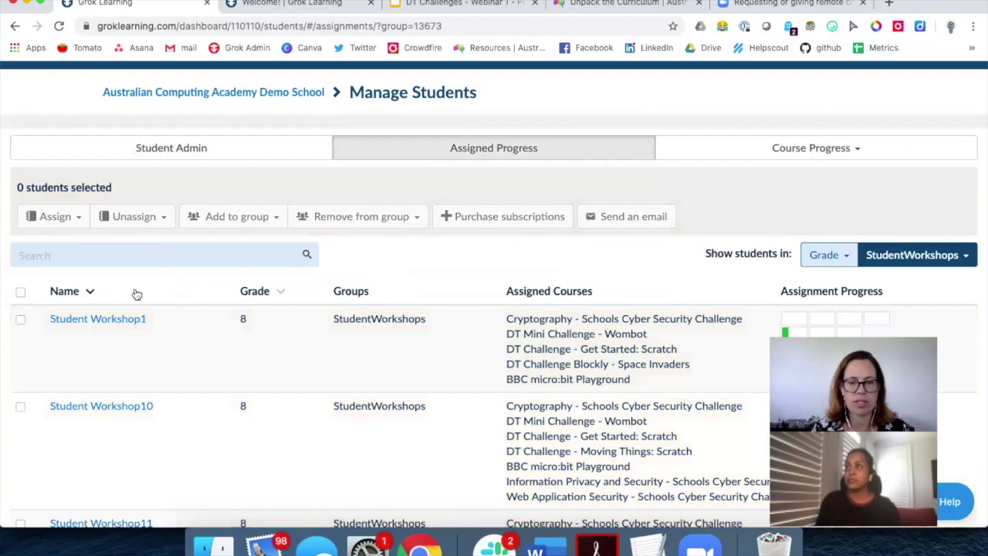
scroll(601, 259, "down", 5)
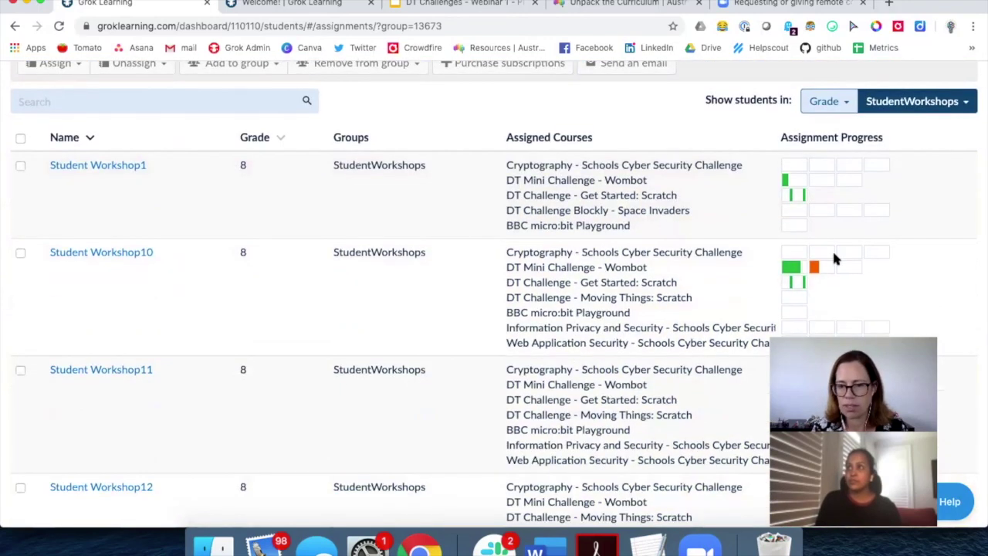
scroll(536, 267, "down", 15)
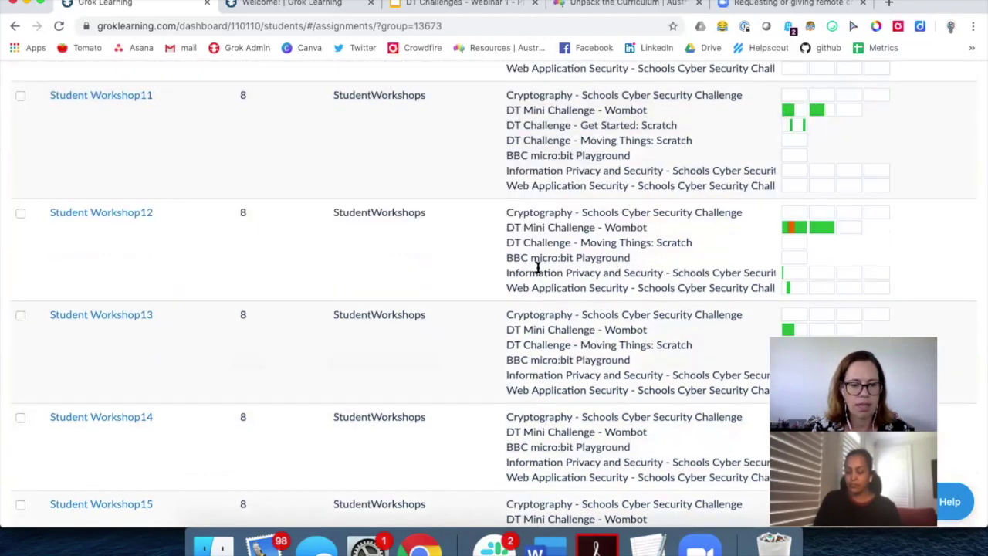
scroll(538, 267, "down", 1)
scroll(538, 267, "down", 5)
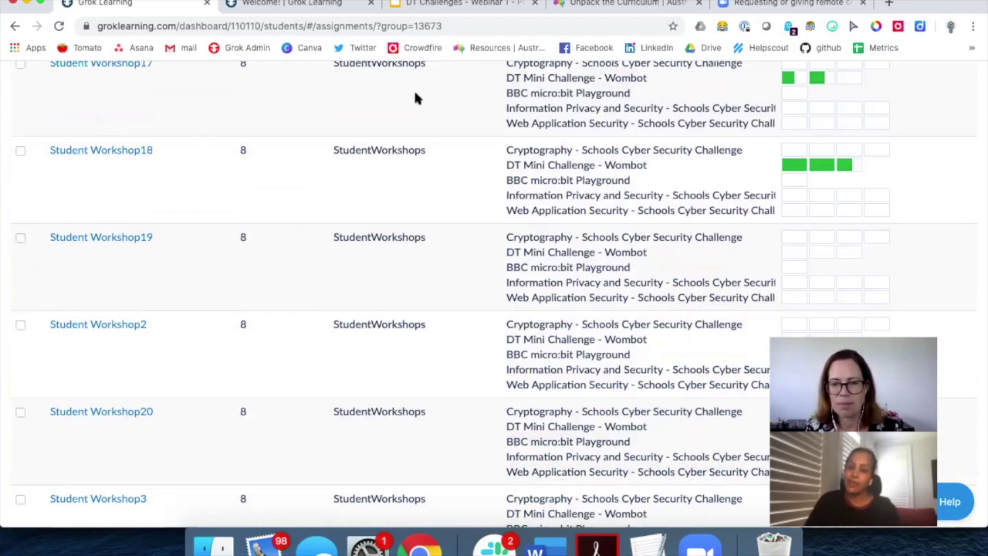
Inspect the students' progress squares and open Student Workshop12's Wombot submission.
mouse_move(838, 171)
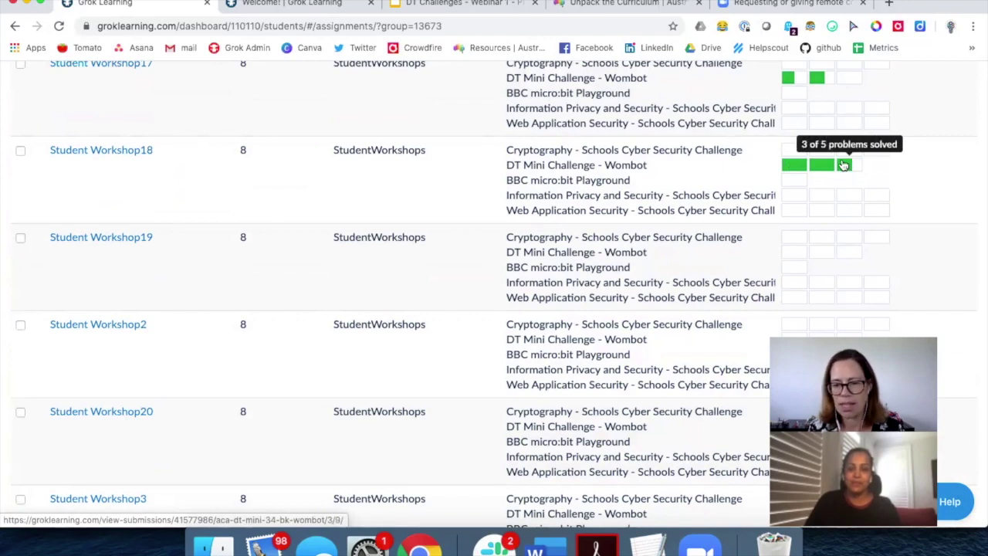
scroll(844, 165, "up", 1)
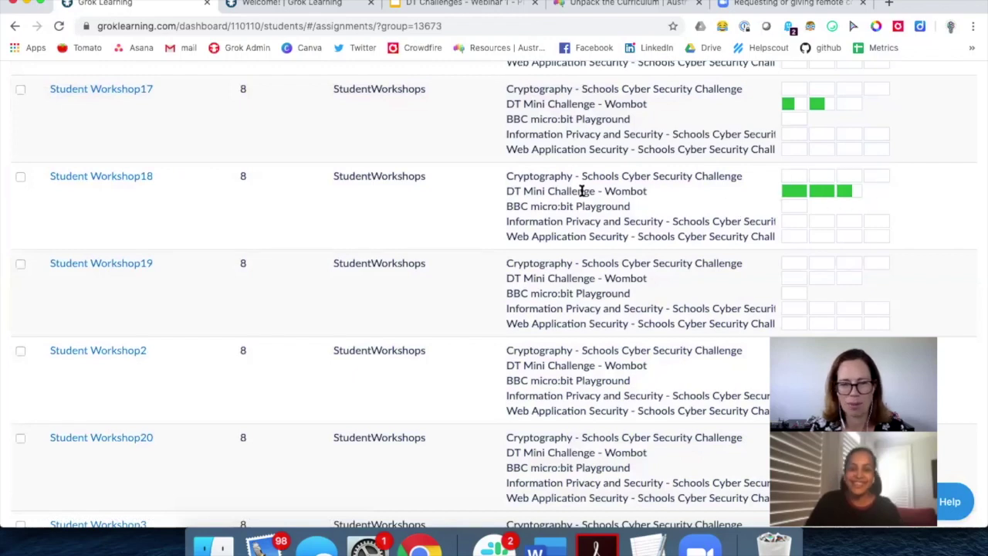
scroll(834, 198, "up", 5)
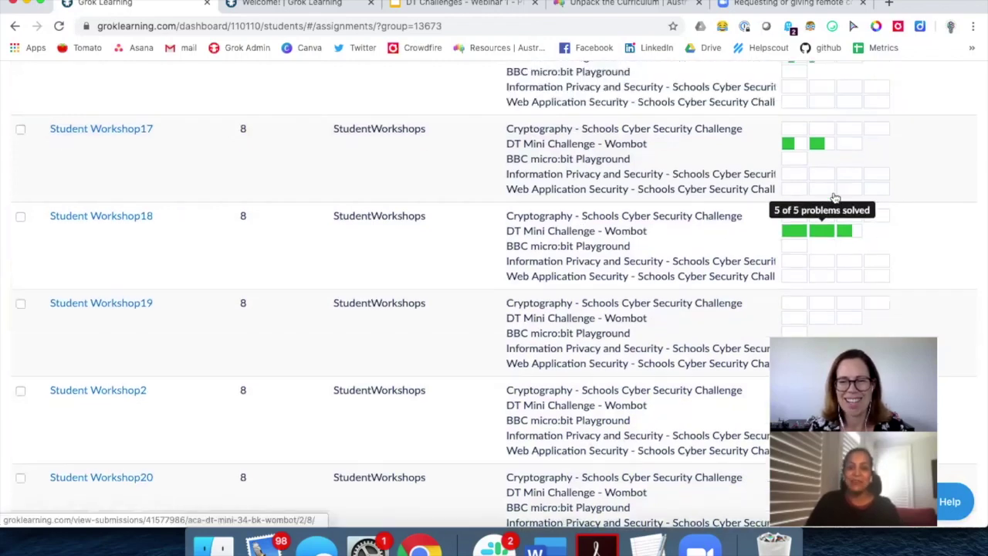
scroll(835, 199, "up", 5)
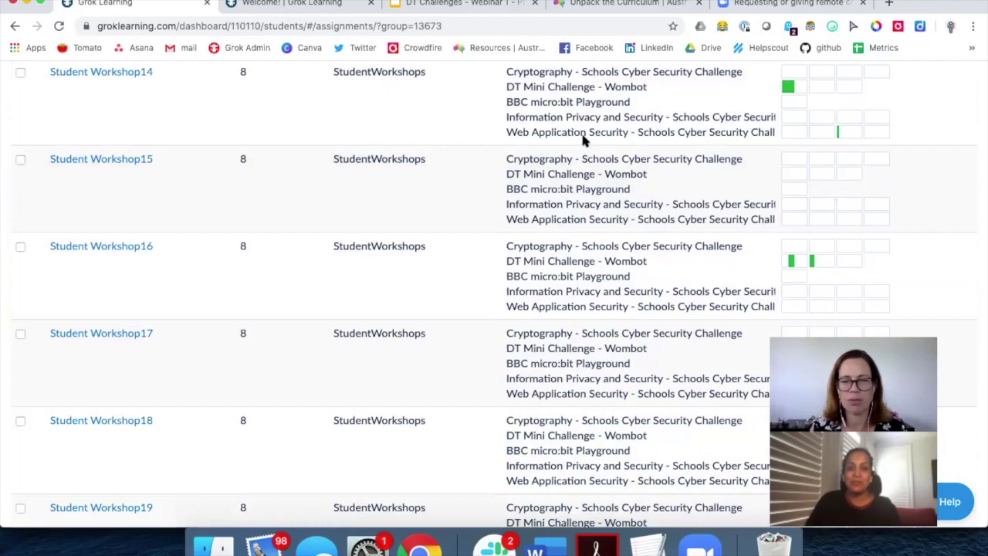
mouse_move(861, 211)
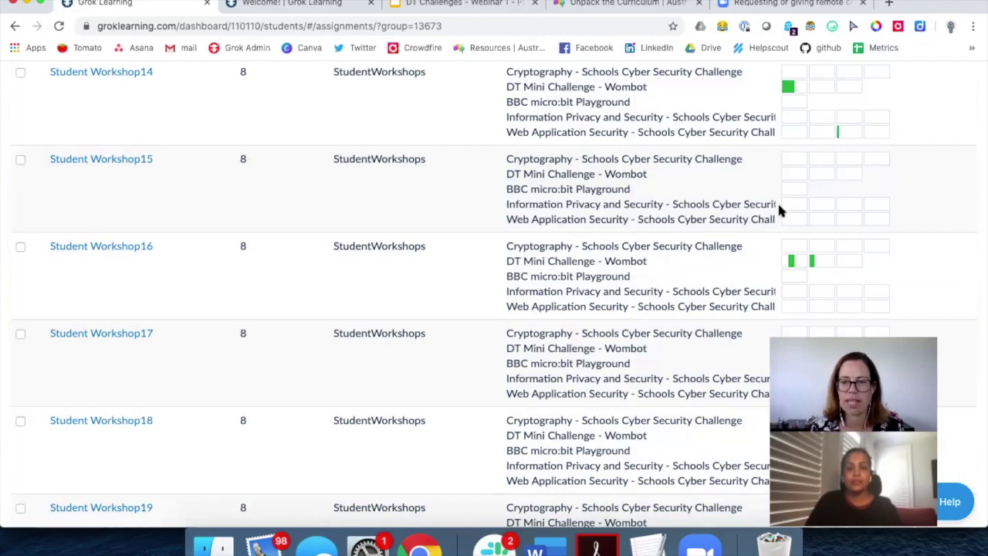
scroll(777, 200, "up", 3)
scroll(776, 200, "up", 3)
scroll(777, 200, "down", 4)
scroll(778, 208, "down", 1)
scroll(778, 208, "up", 5)
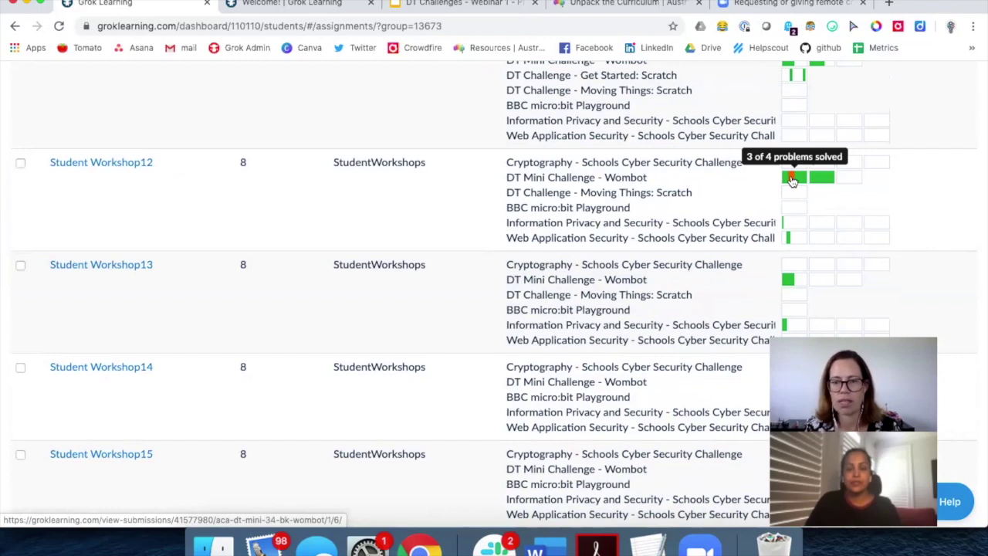
left_click(791, 179)
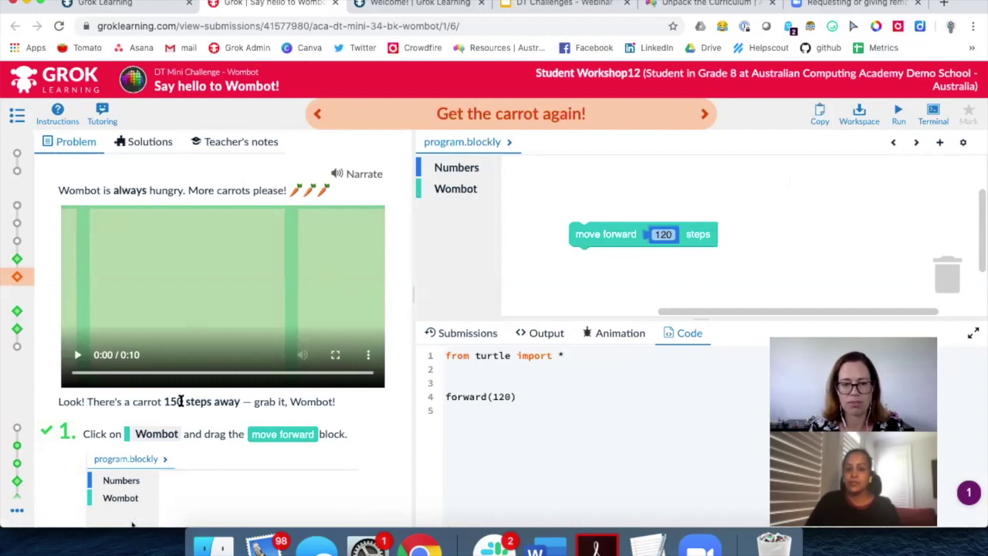
Check the 120 steps value in Student Workshop12's move forward block, then return to the class page.
left_click(664, 234)
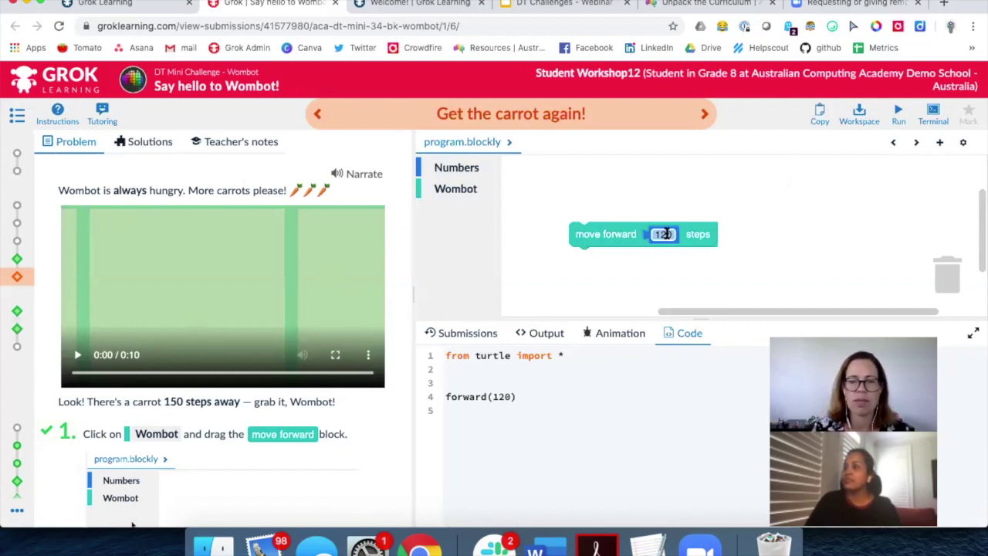
key("Return")
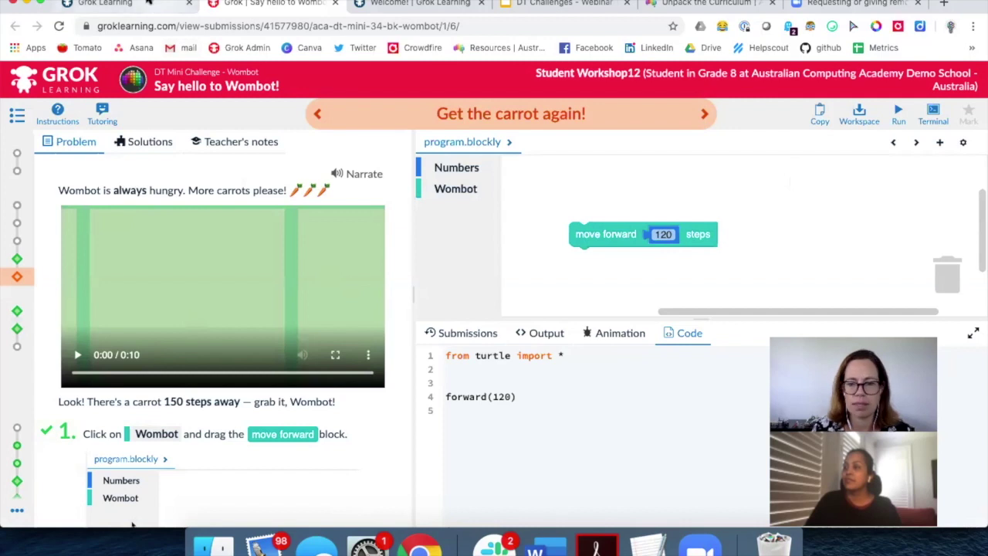
left_click(148, 3)
Choose DT Mini Challenge - Wombot in the Course Progress course list.
scroll(770, 181, "up", 10)
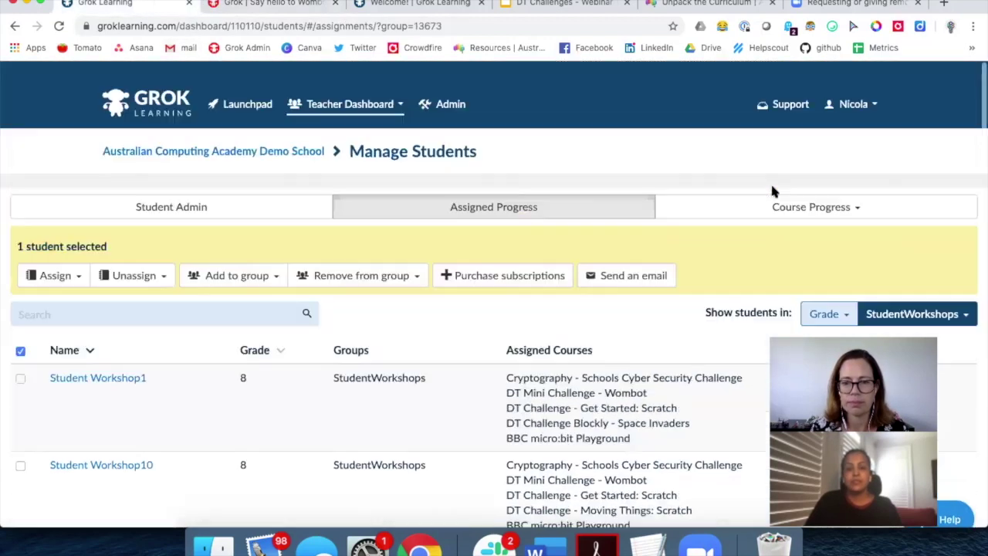
scroll(771, 185, "down", 5)
scroll(770, 185, "up", 2)
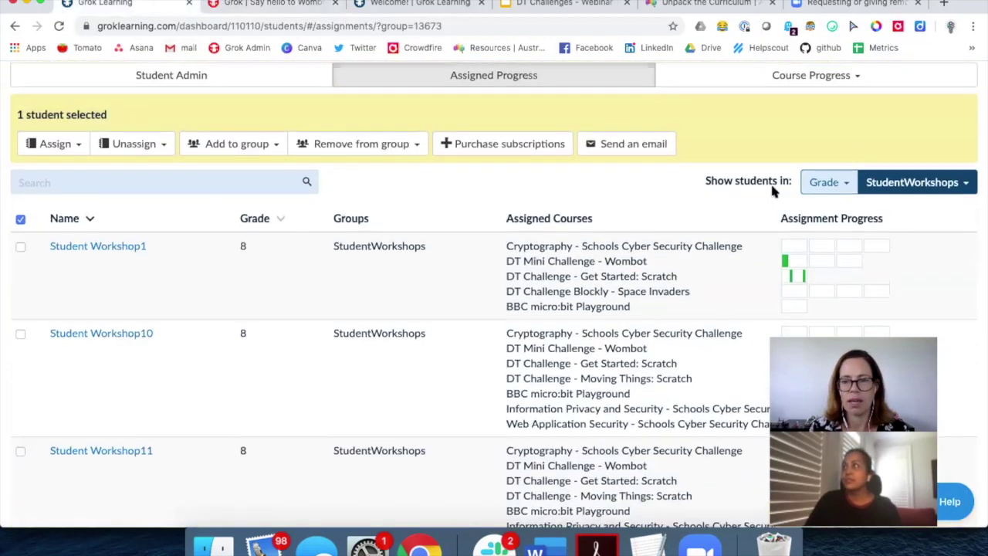
scroll(862, 154, "up", 2)
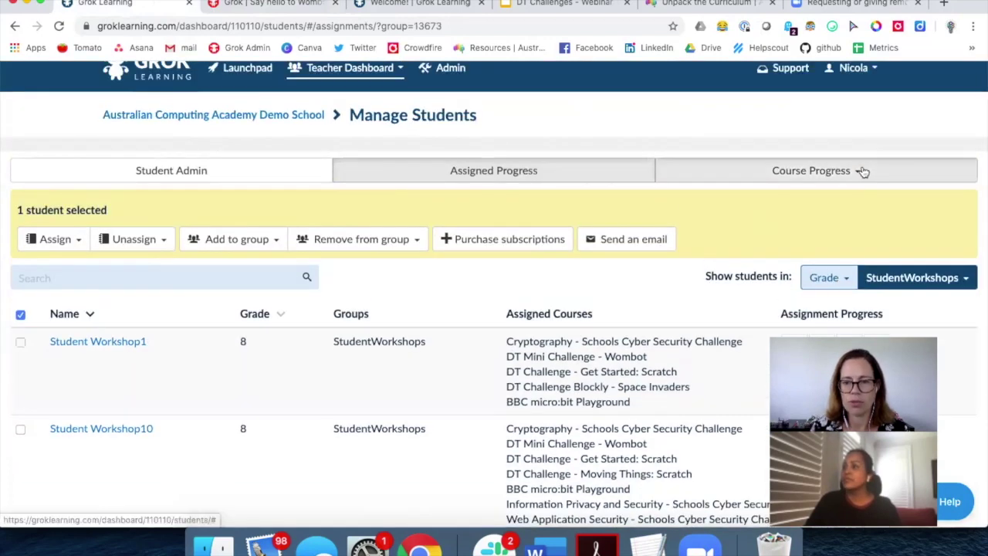
left_click(862, 171)
scroll(721, 309, "down", 10)
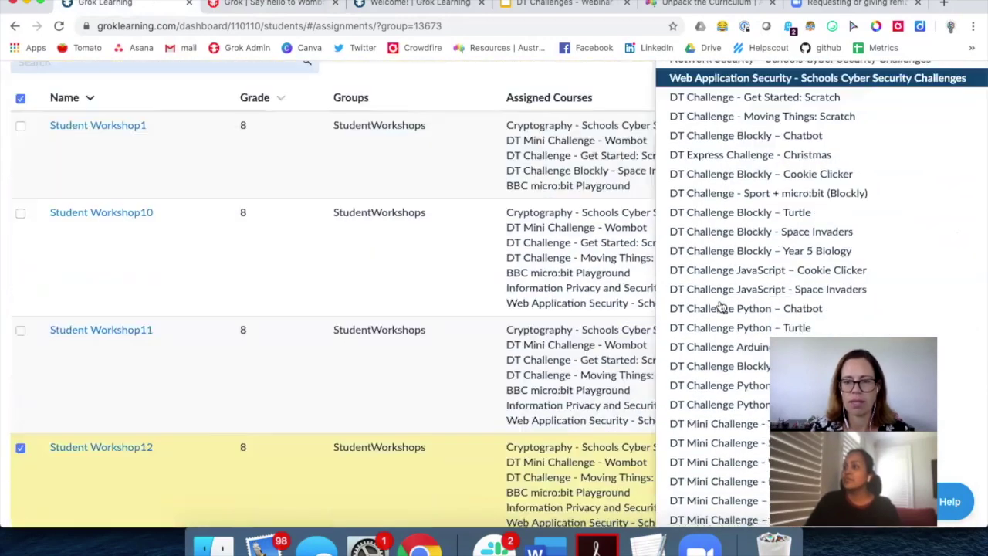
scroll(721, 307, "down", 6)
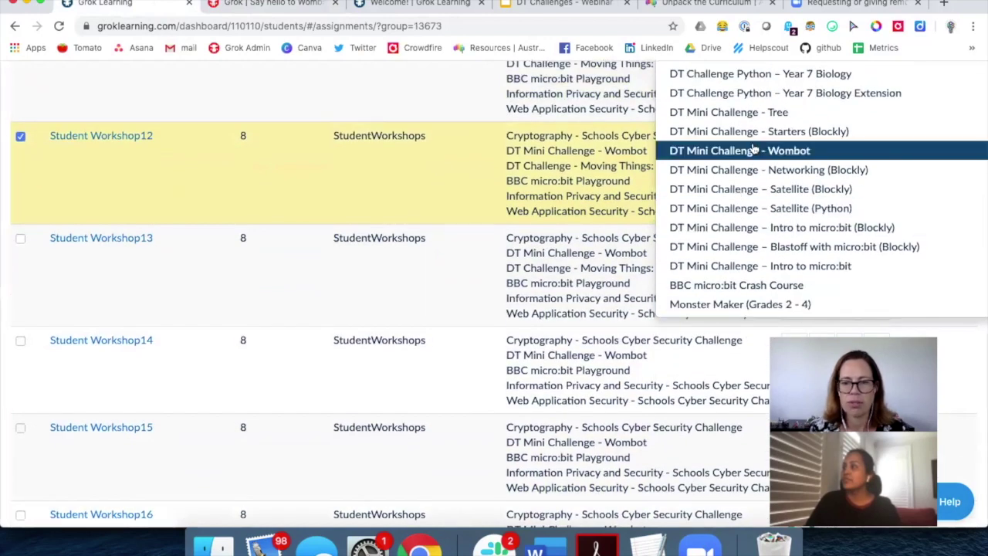
left_click(753, 149)
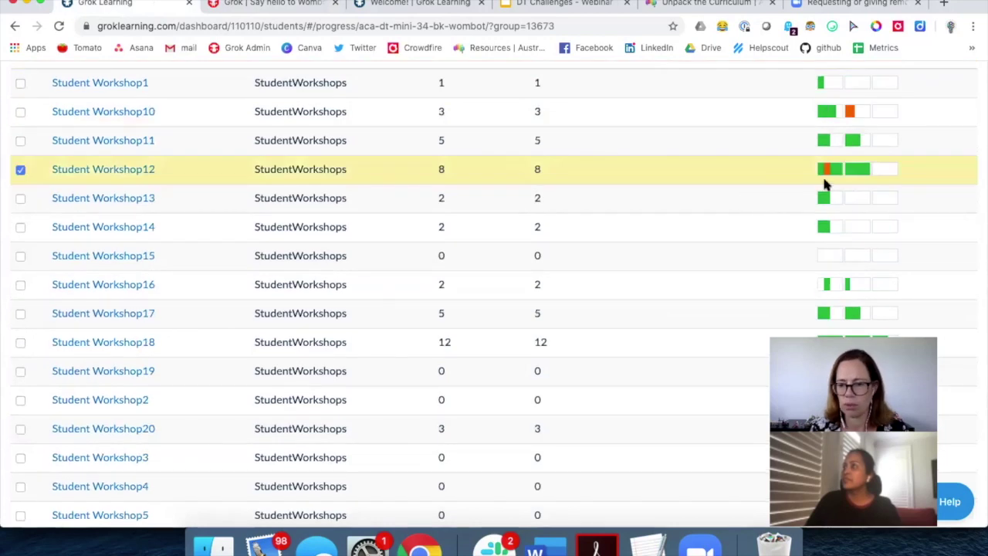
Attempt a student certificate download, dismiss the error, and return to the Wombot progress list.
scroll(825, 183, "up", 3)
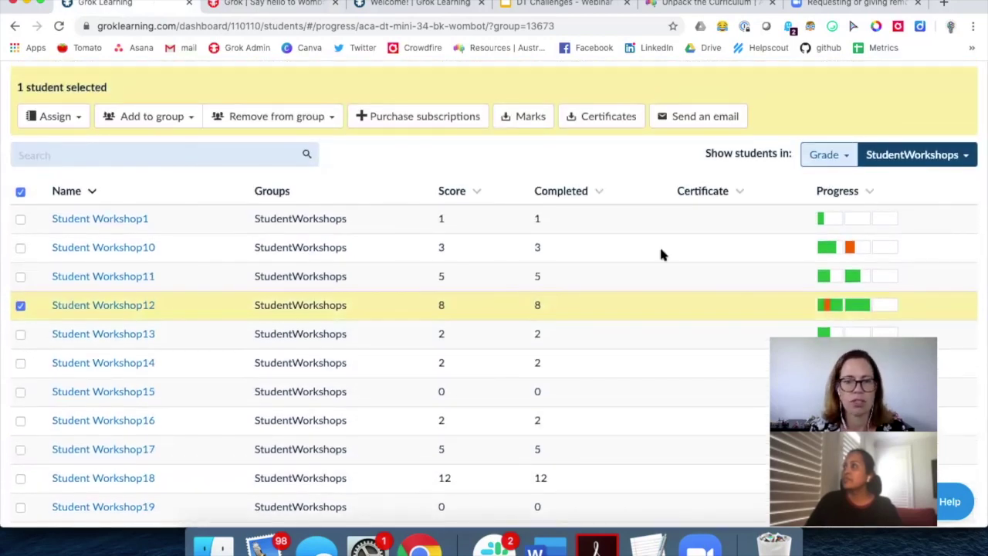
left_click(599, 122)
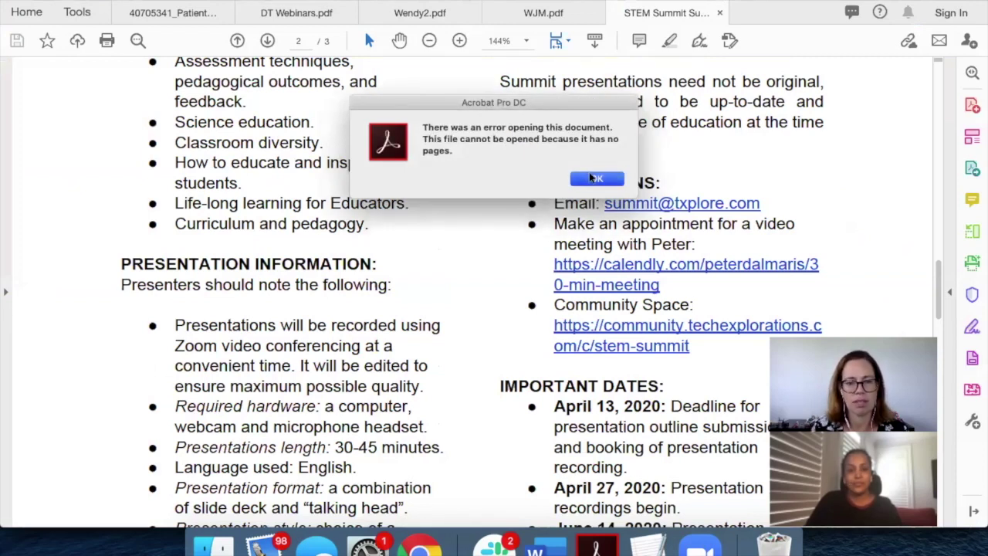
left_click(593, 178)
left_click(419, 544)
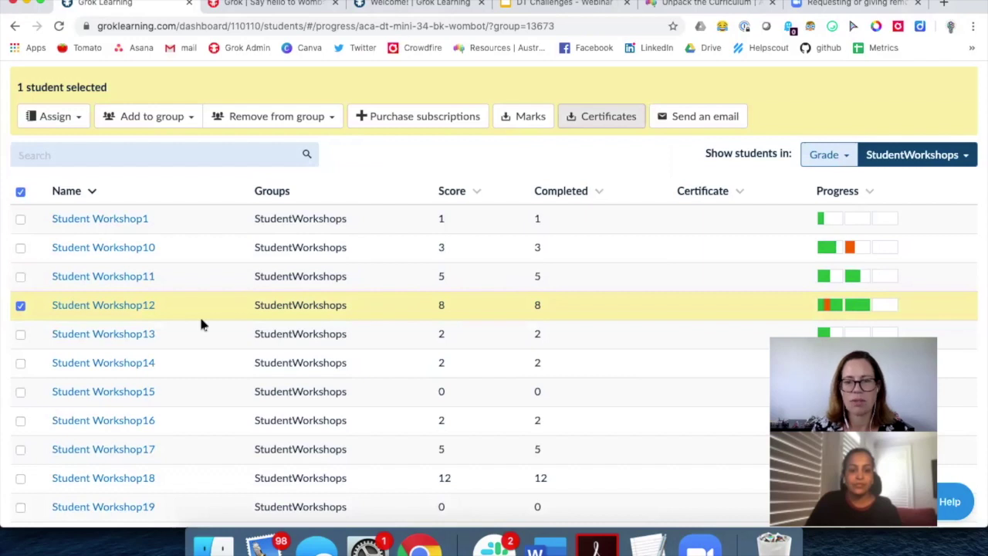
scroll(489, 166, "up", 1)
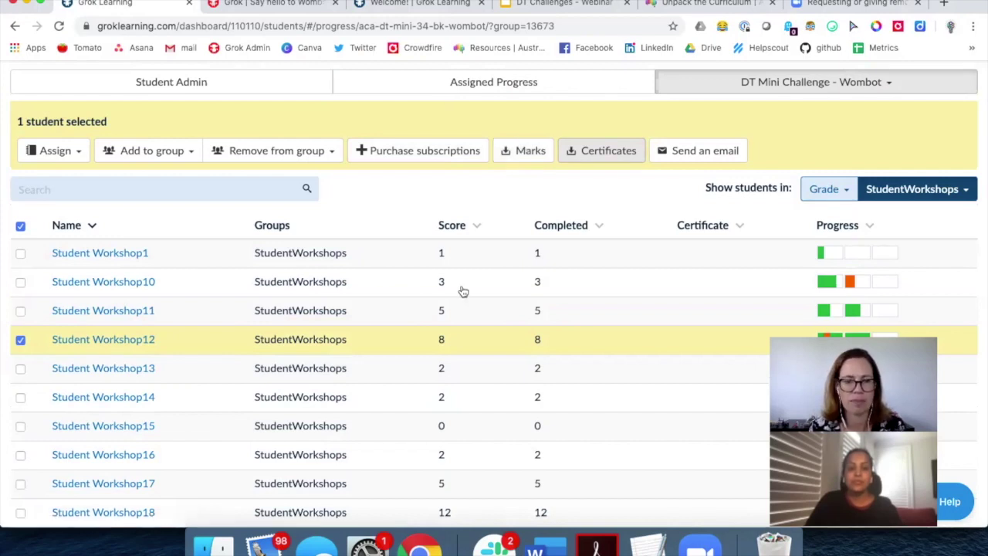
scroll(463, 291, "up", 3)
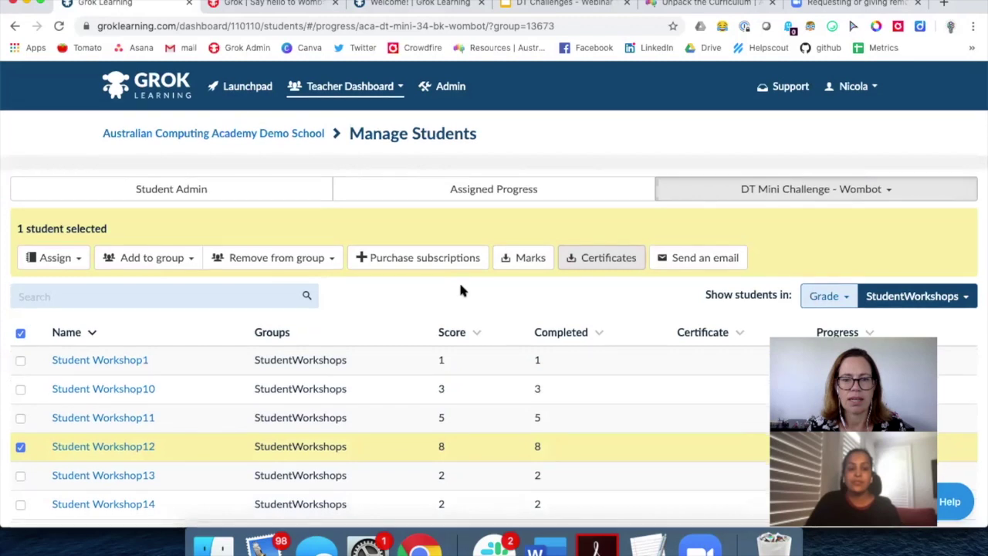
Switch to the DT Challenges deck and go to the 'A closer look at the Challenges' slide.
left_click(540, 4)
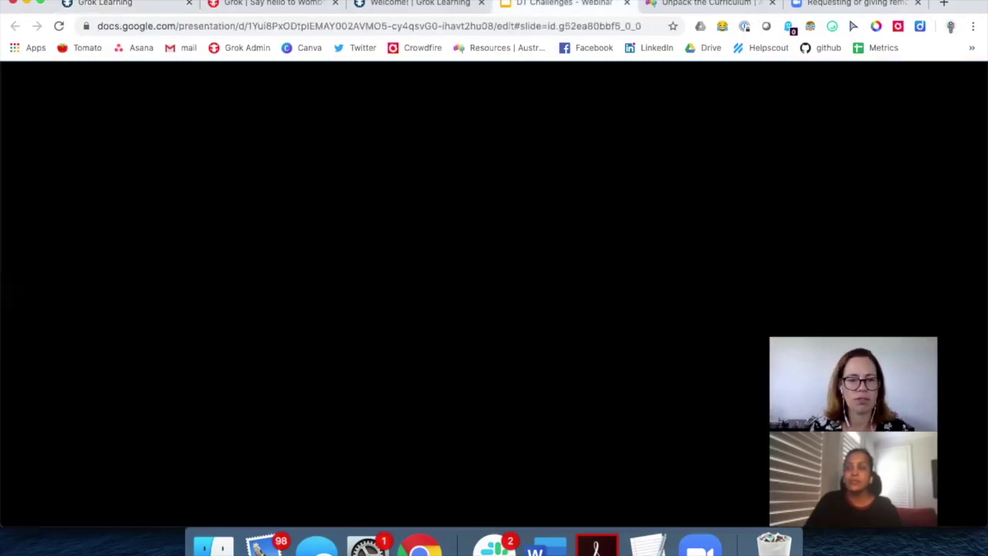
left_click(98, 457)
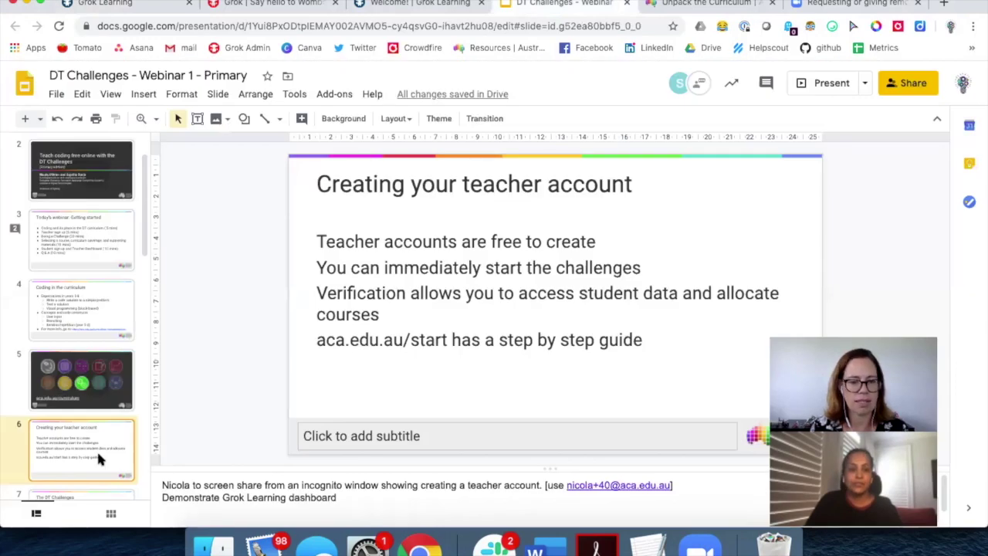
scroll(98, 457, "down", 2)
scroll(97, 449, "down", 3)
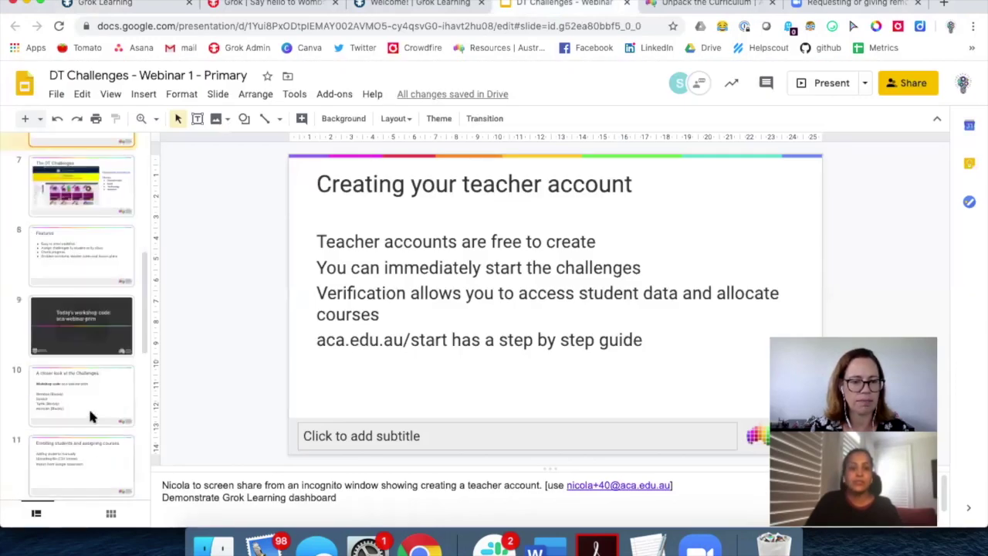
left_click(90, 412)
scroll(82, 372, "down", 1)
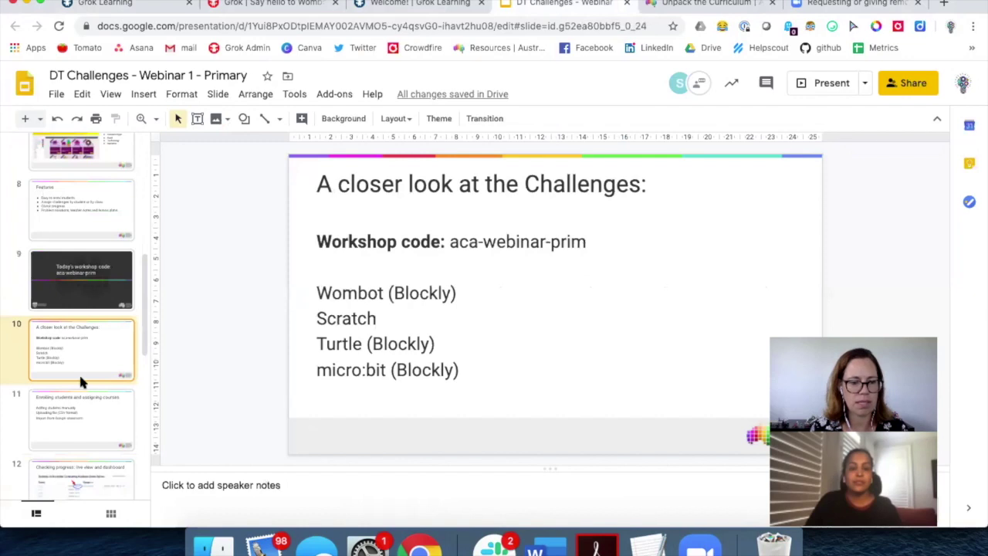
scroll(81, 378, "down", 1)
Step through Checking progress, Dashboard and Problem solutions slides to slide 15, 'Downloadable notes and lesson plans'.
key("Down")
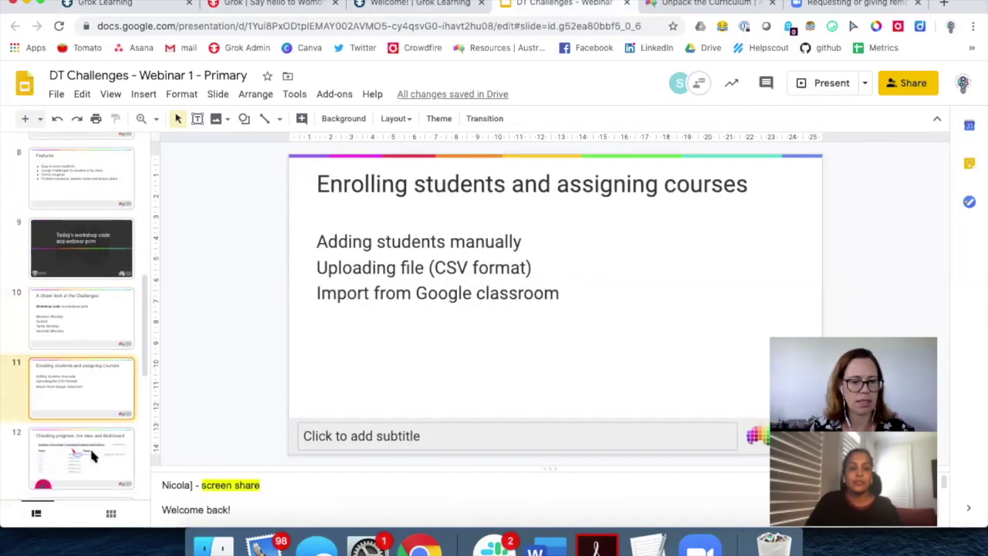
key("Down")
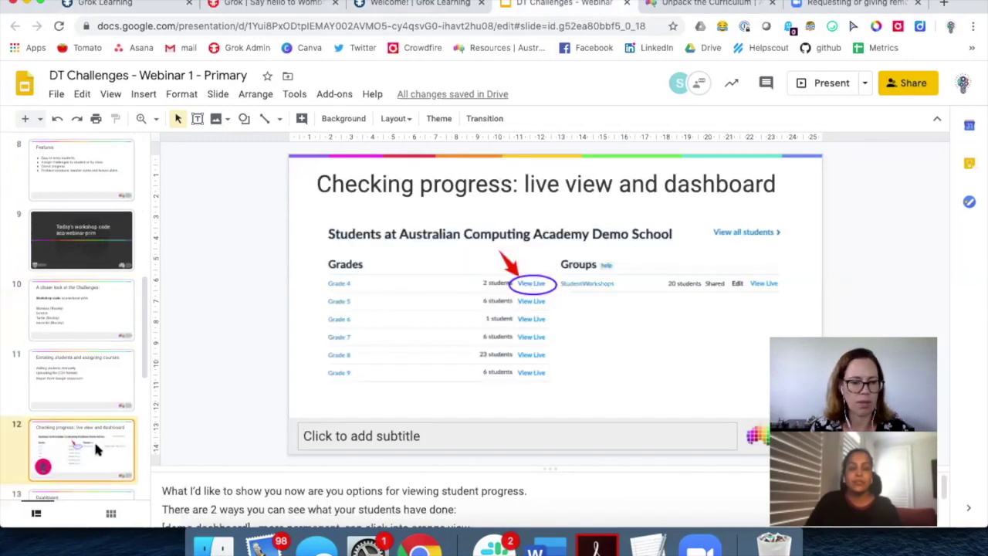
scroll(94, 439, "down", 1)
left_click(93, 439)
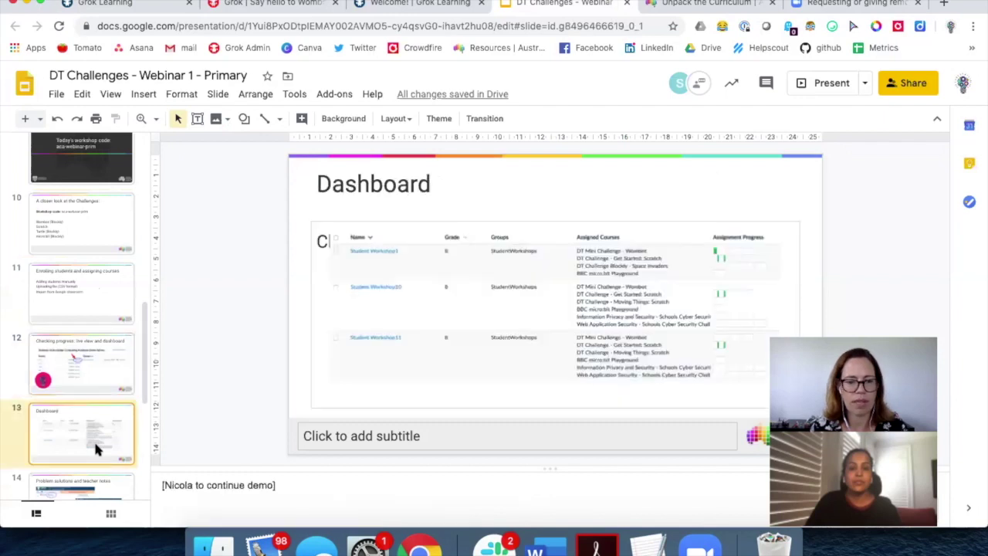
scroll(79, 376, "down", 1)
left_click(83, 386)
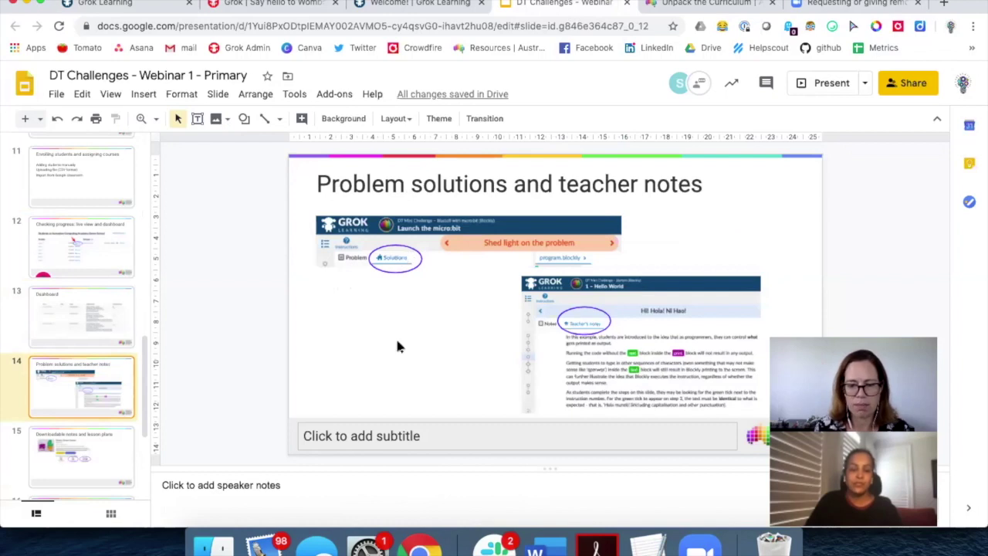
left_click(101, 444)
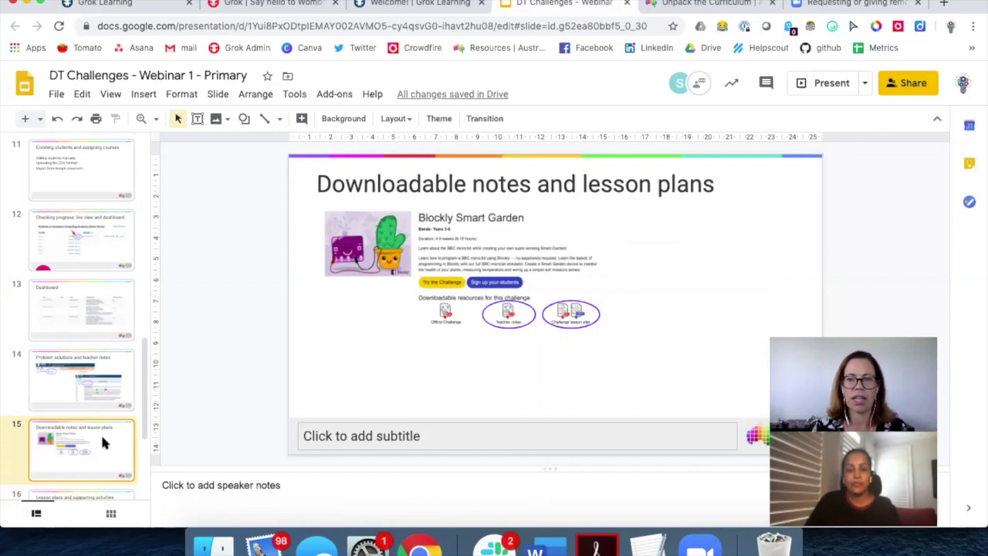
Go from the Unpack the Curriculum page to the ACA Resources page.
left_click(705, 4)
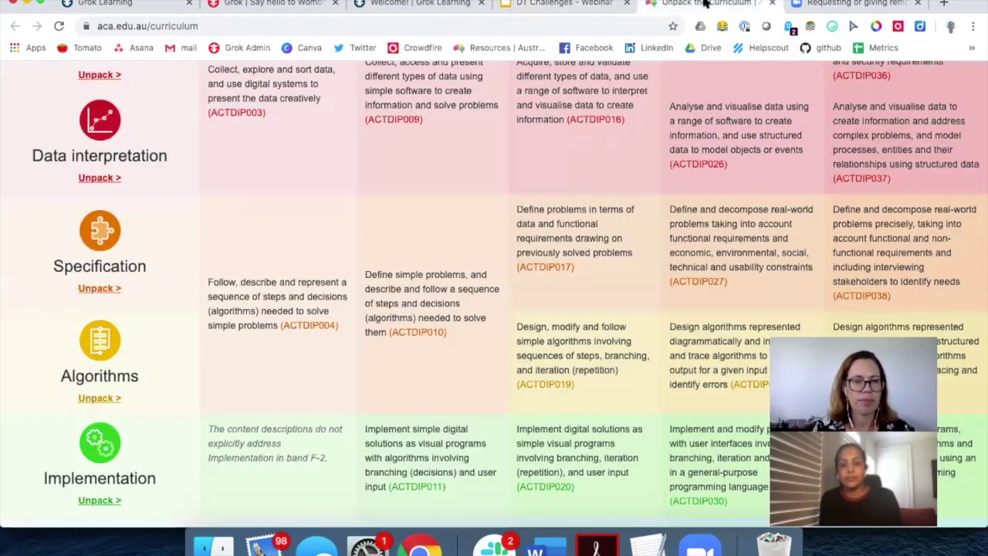
scroll(223, 187, "up", 10)
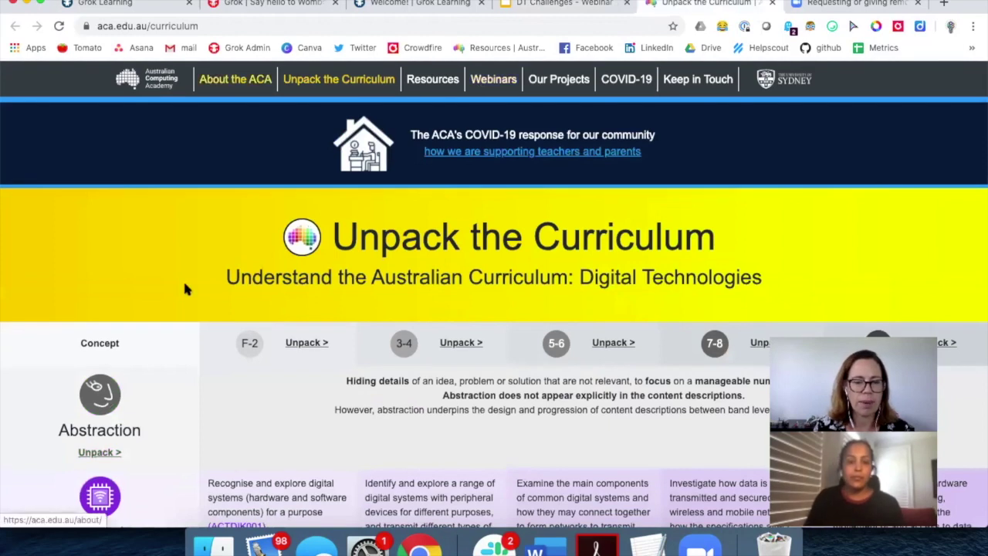
scroll(185, 278, "down", 1)
scroll(186, 267, "up", 1)
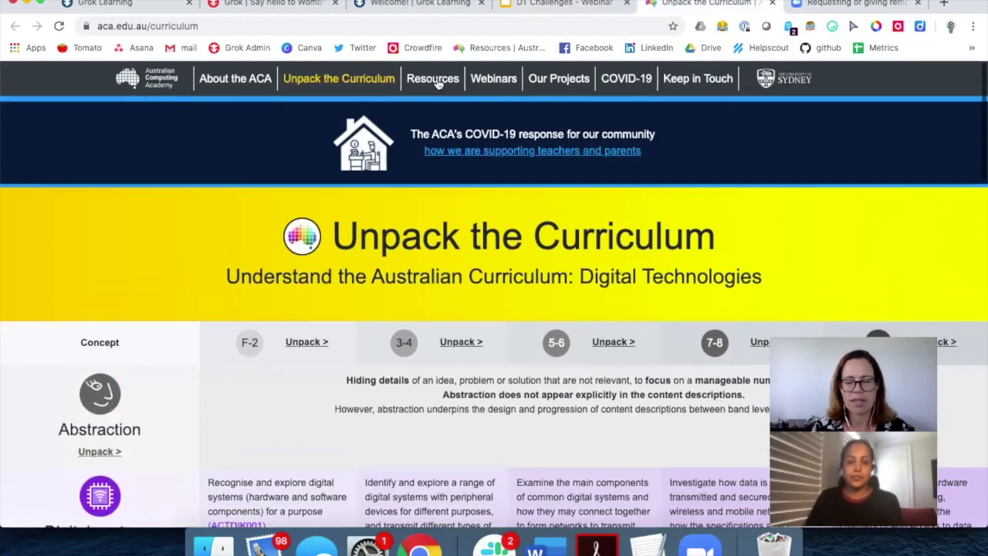
left_click(438, 84)
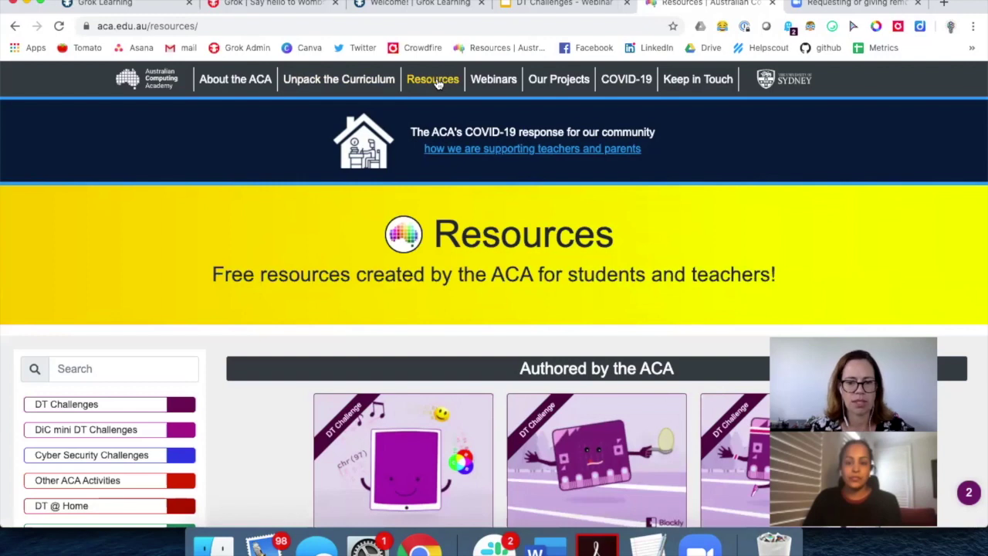
Find the Blockly Sport Micro:bit card on the Resources page and open its More info page.
scroll(423, 173, "down", 5)
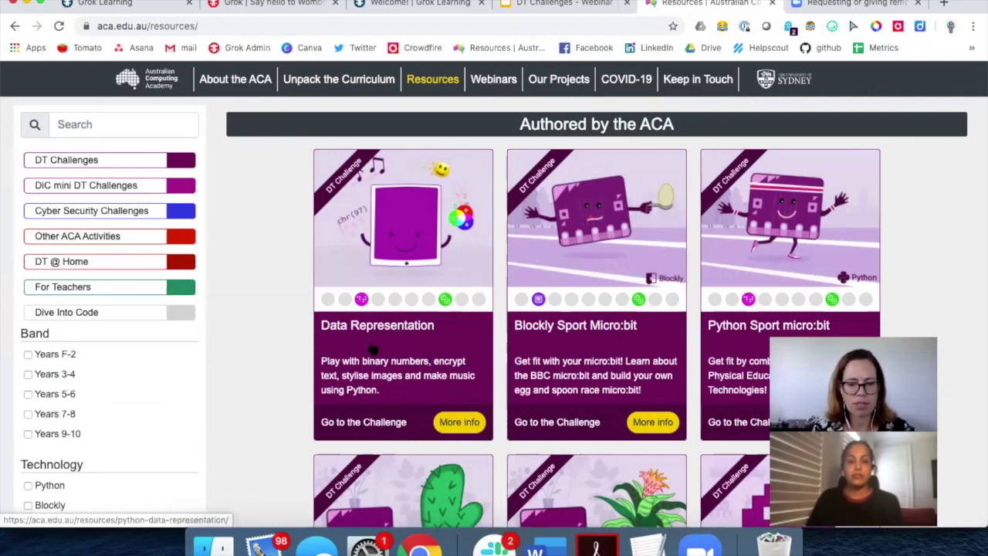
scroll(442, 277, "down", 2)
scroll(428, 278, "up", 2)
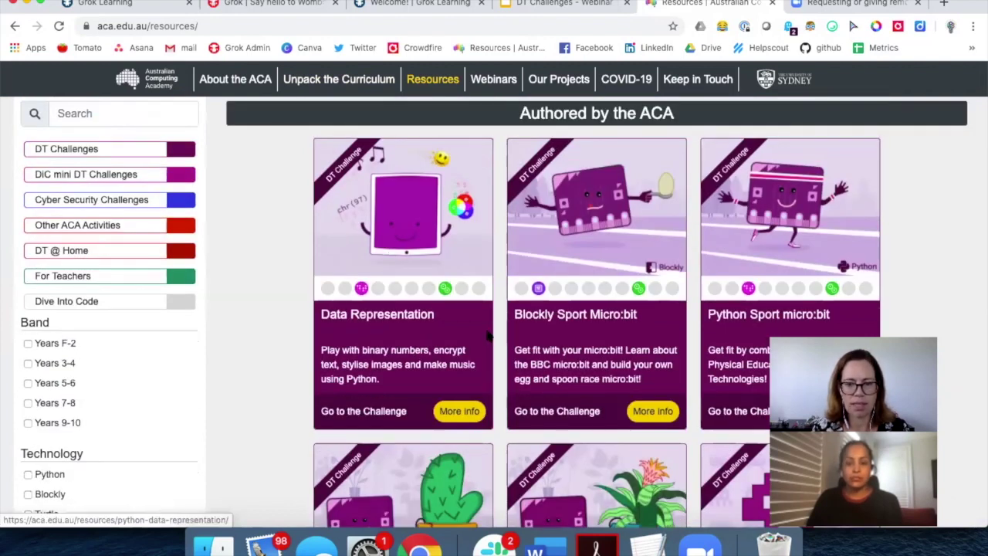
scroll(545, 232, "down", 1)
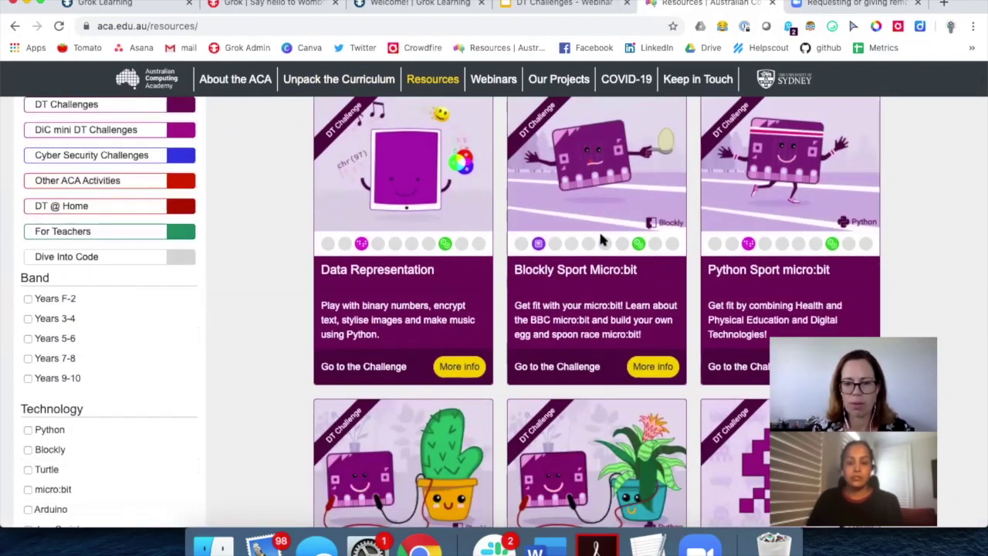
left_click(653, 367)
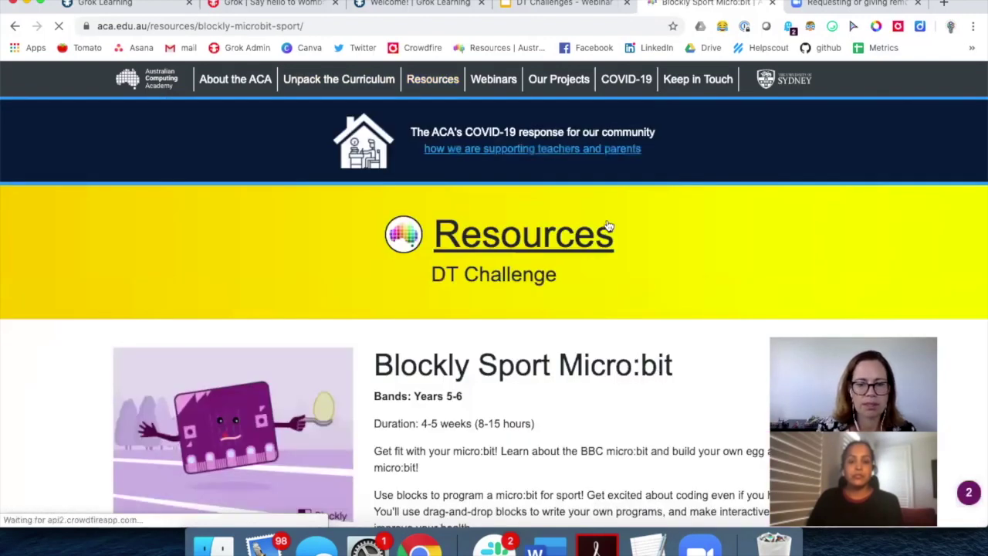
Review the challenge's Curriculum Concepts table, then return to the Downloadable resources section.
scroll(607, 224, "down", 3)
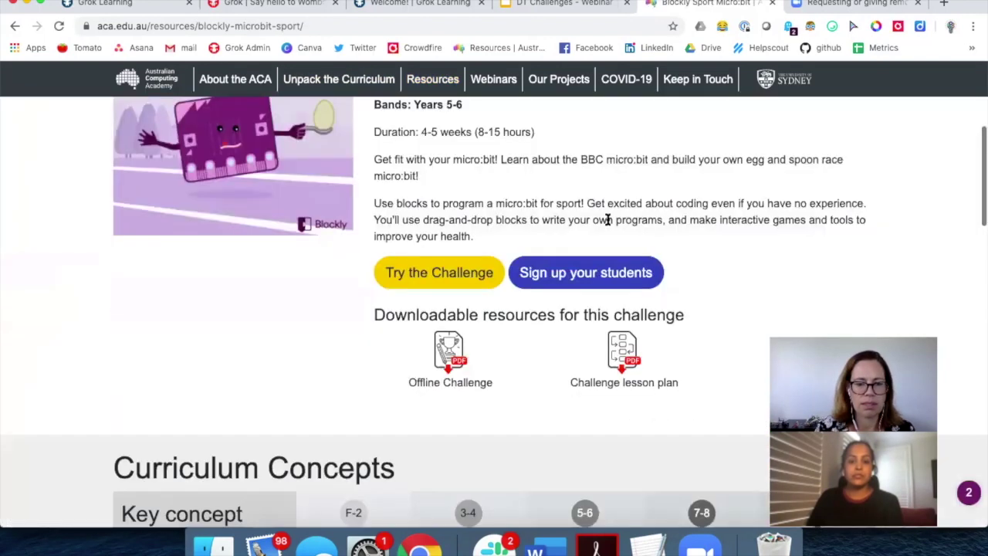
scroll(607, 221, "down", 3)
scroll(542, 117, "down", 2)
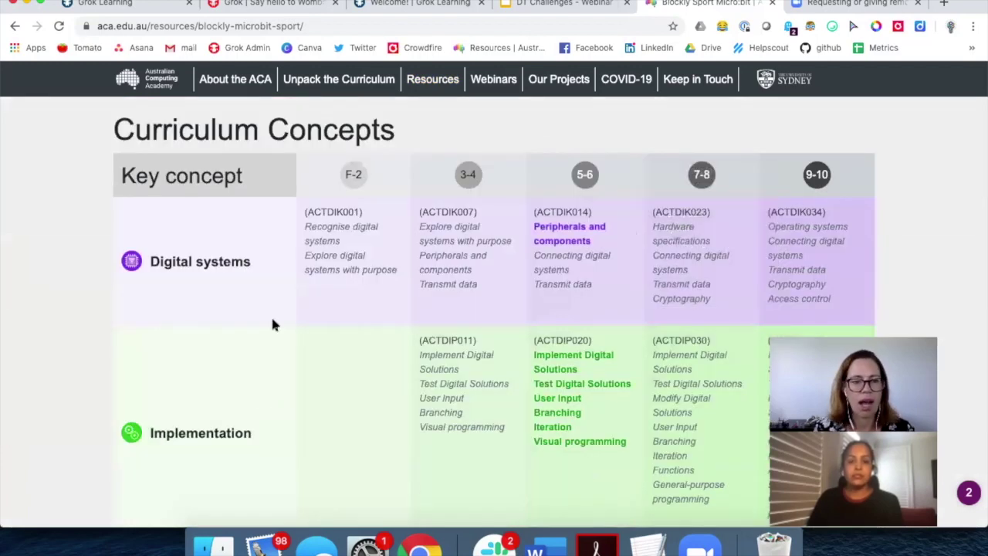
scroll(134, 247, "up", 1)
scroll(128, 259, "down", 1)
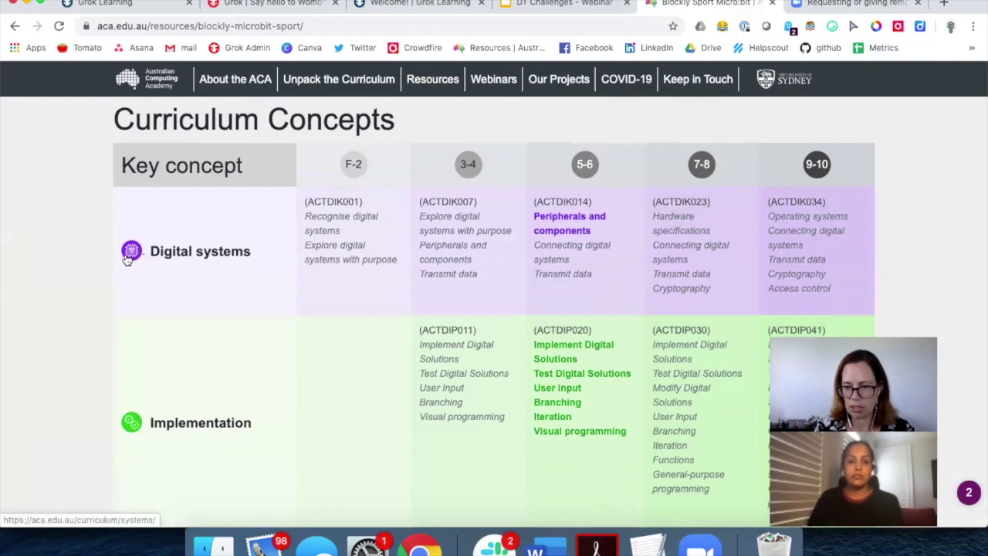
mouse_move(571, 222)
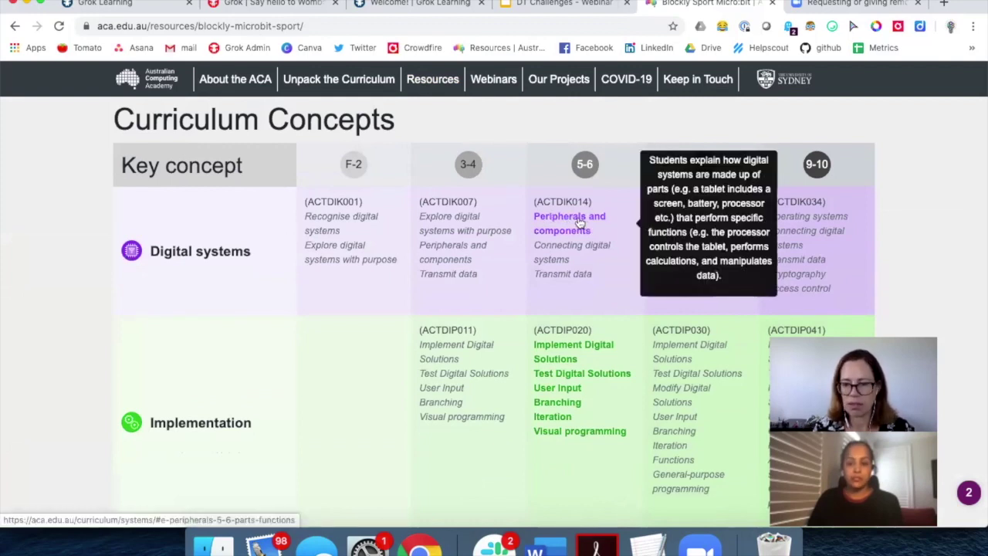
mouse_move(565, 360)
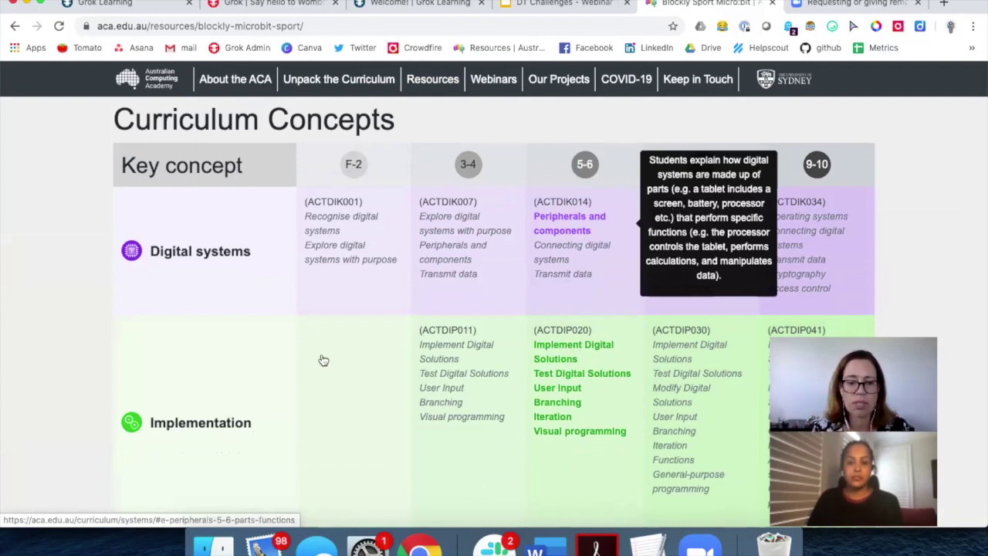
scroll(308, 352, "down", 3)
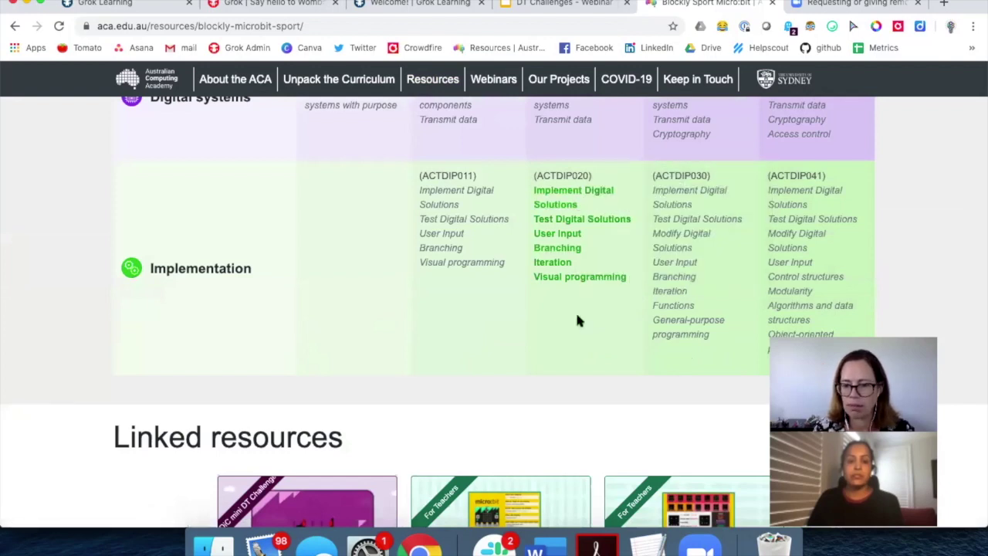
scroll(540, 321, "up", 1)
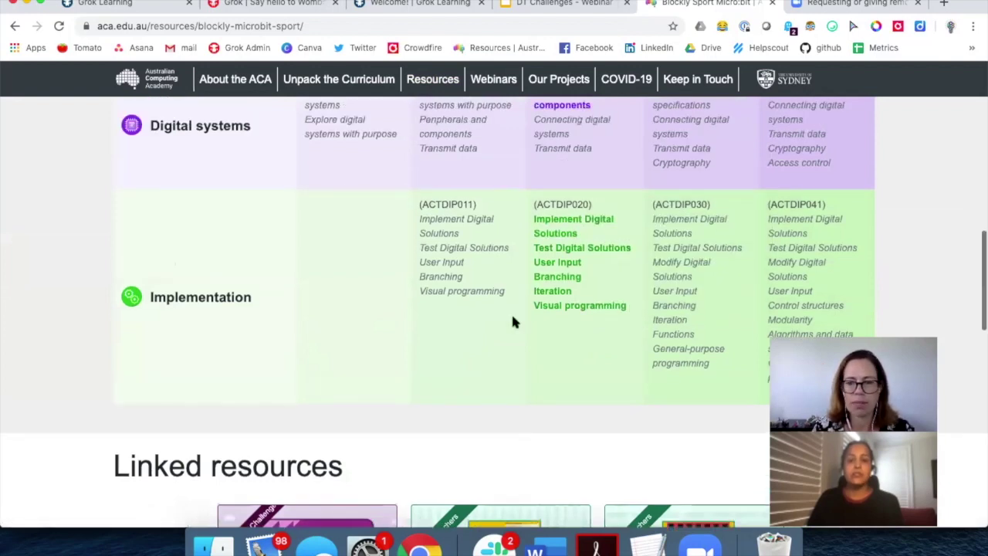
scroll(510, 321, "up", 2)
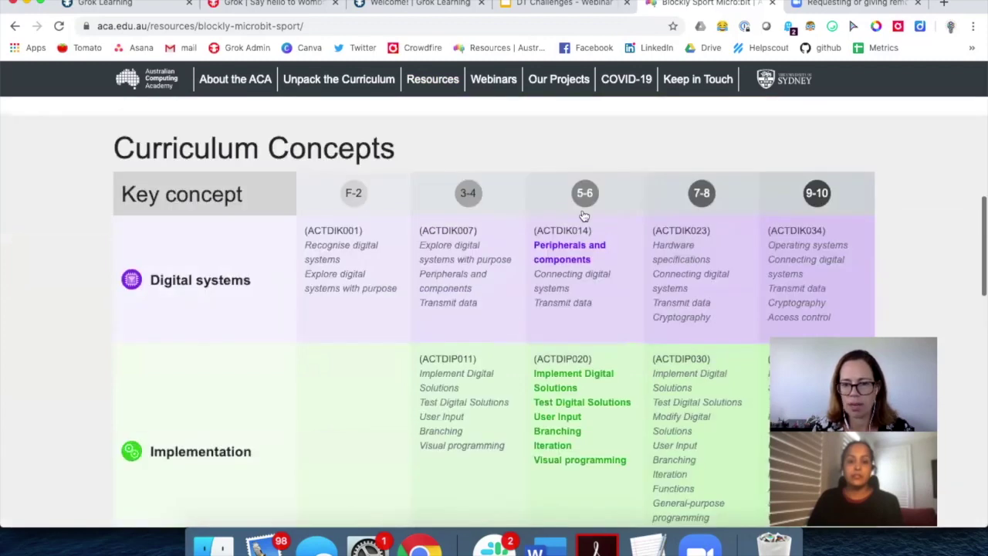
scroll(567, 362, "down", 2)
scroll(569, 232, "down", 1)
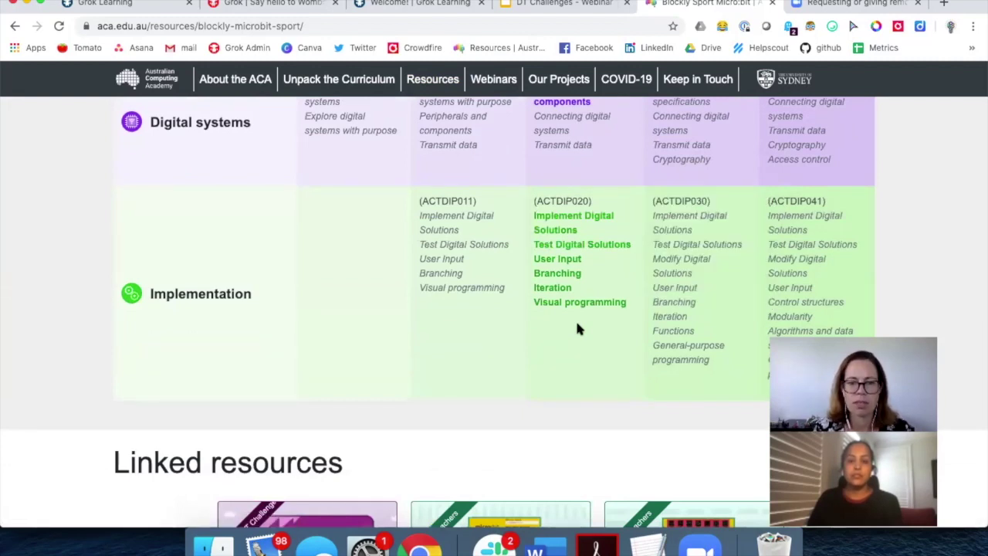
scroll(578, 330, "up", 2)
scroll(577, 326, "up", 10)
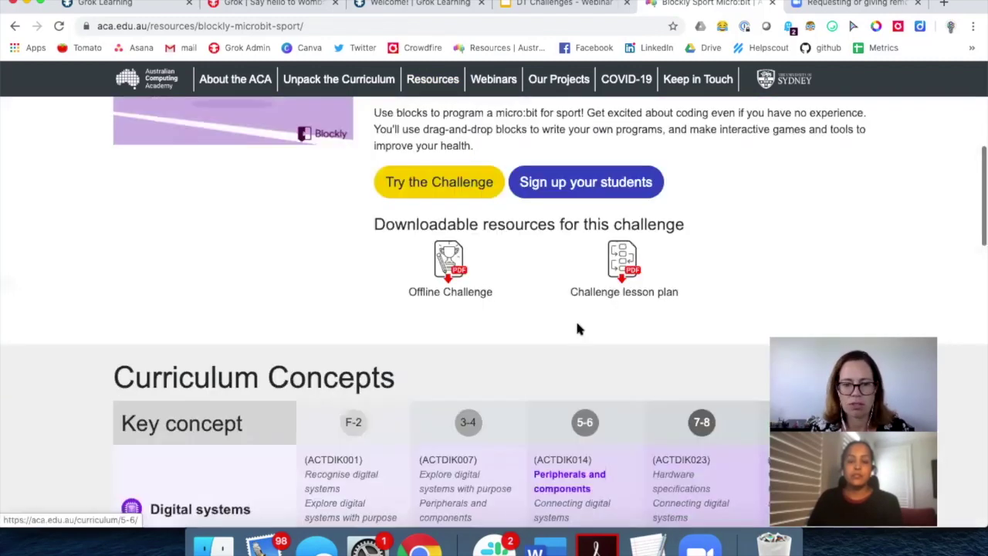
scroll(578, 327, "up", 4)
scroll(573, 309, "down", 2)
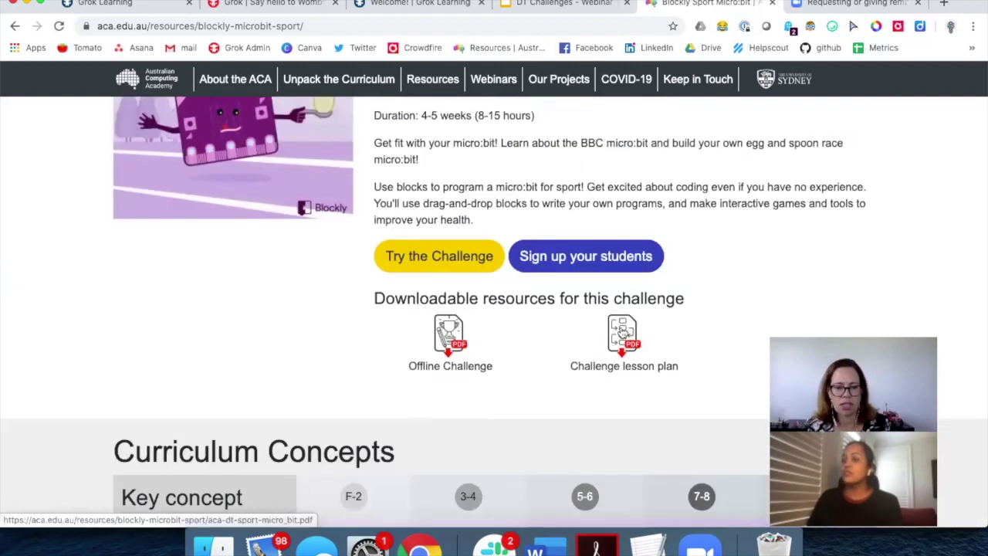
Open the Challenge lesson plan PDF and read through its overview pages.
left_click(622, 332)
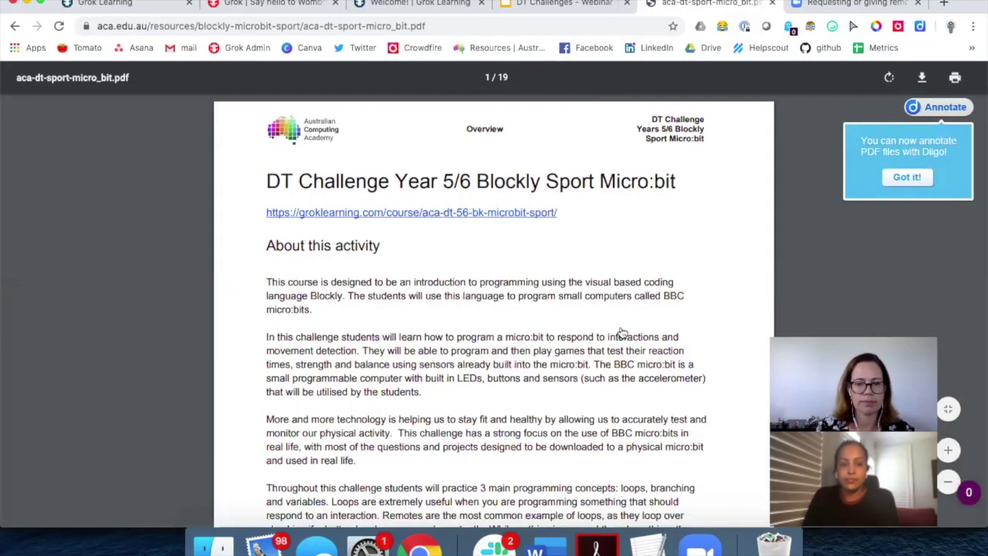
scroll(368, 311, "down", 1)
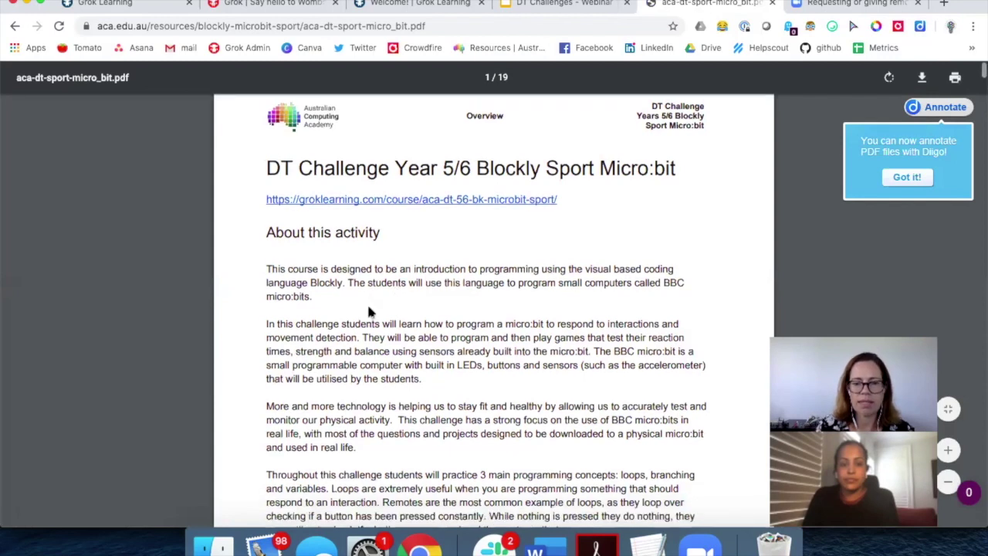
scroll(368, 311, "down", 5)
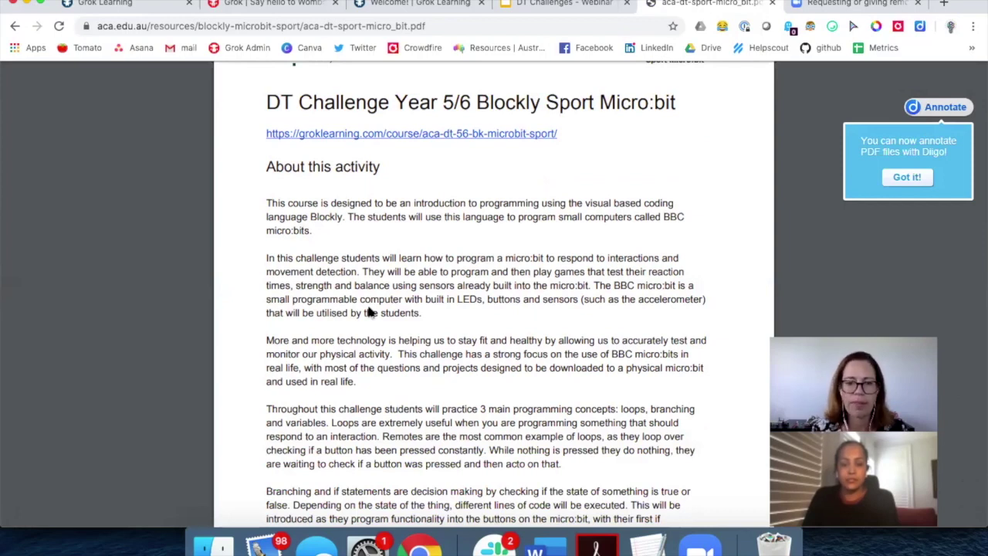
scroll(369, 311, "down", 2)
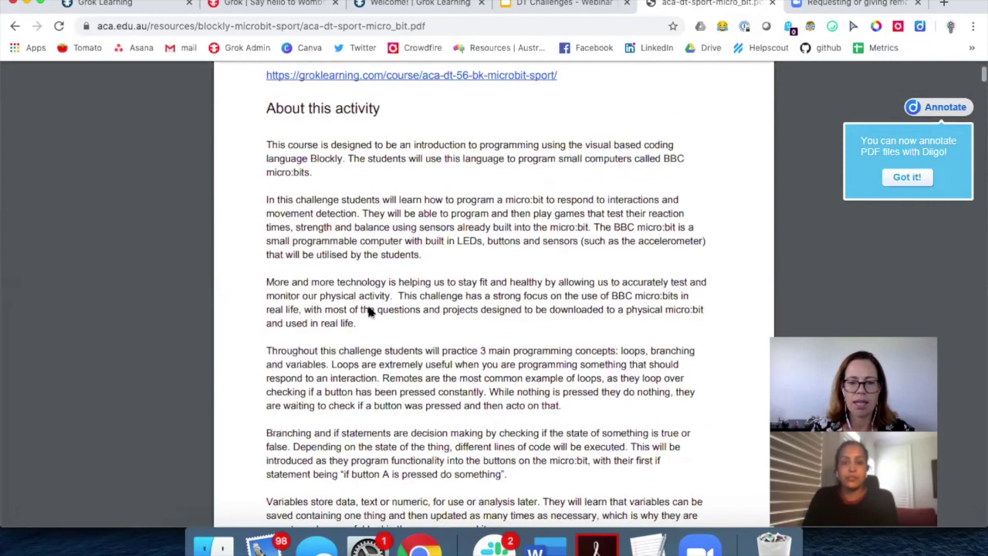
scroll(369, 311, "down", 10)
scroll(369, 311, "down", 9)
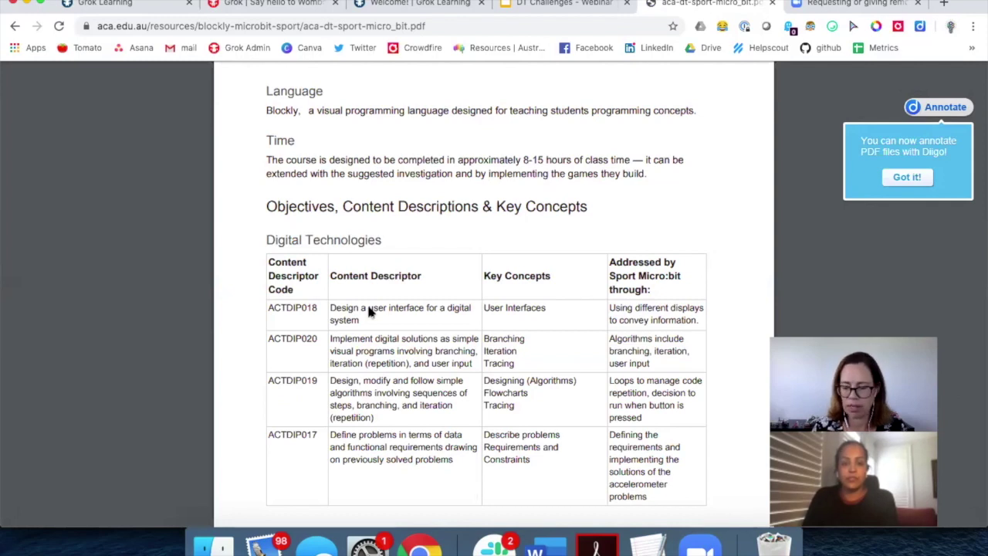
scroll(369, 312, "down", 2)
scroll(369, 311, "down", 5)
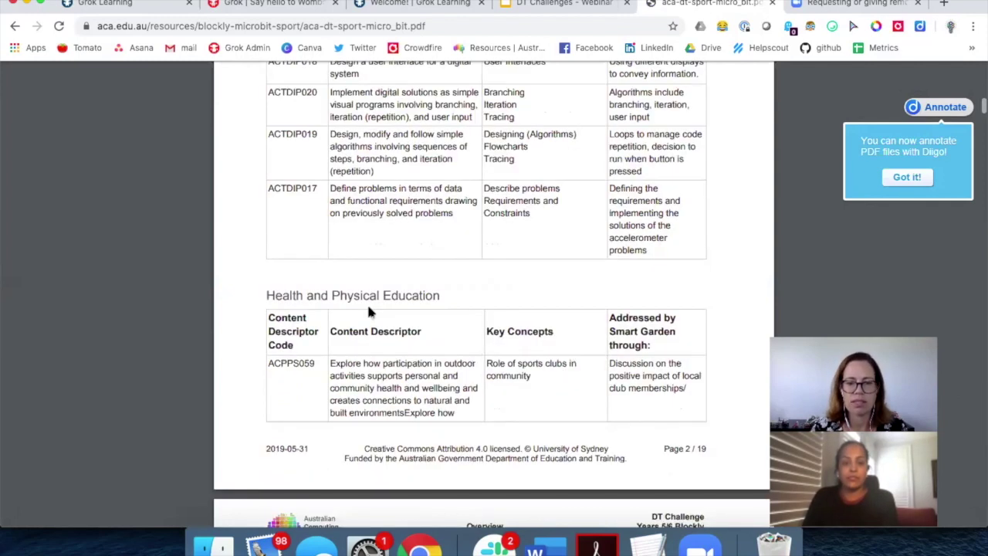
scroll(349, 193, "down", 4)
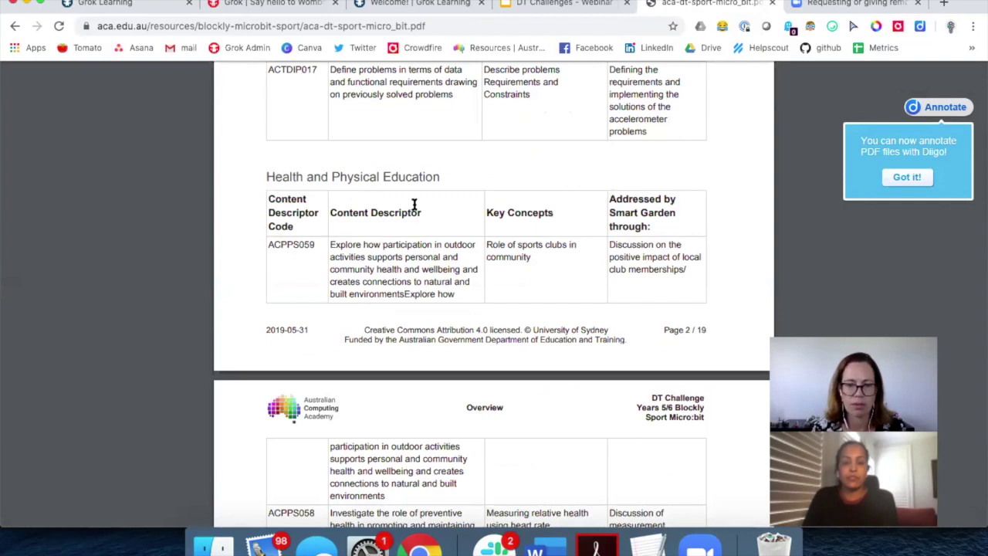
Continue down to page 7, Activity 1 — Unplugged: Abstract Drawing.
scroll(467, 187, "down", 3)
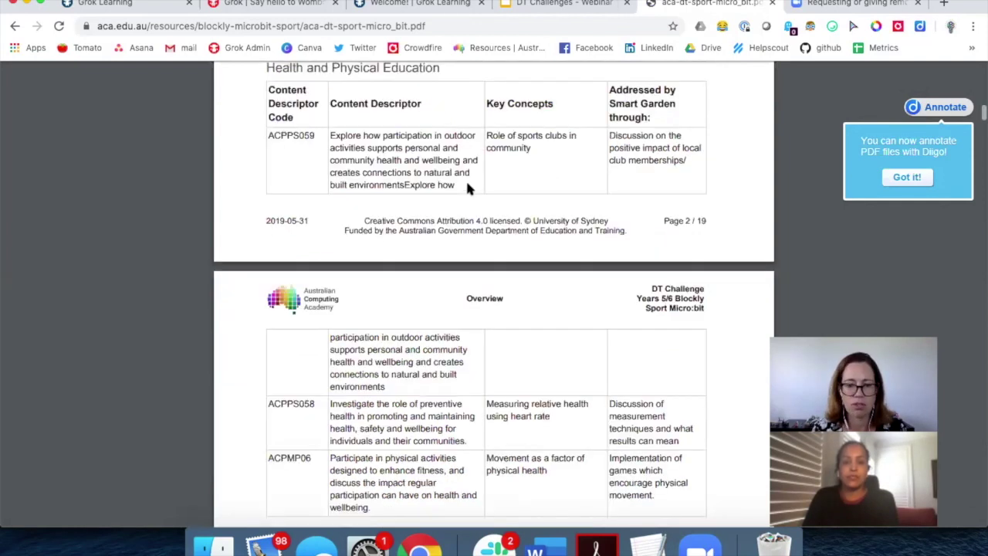
scroll(467, 187, "down", 8)
scroll(467, 187, "down", 5)
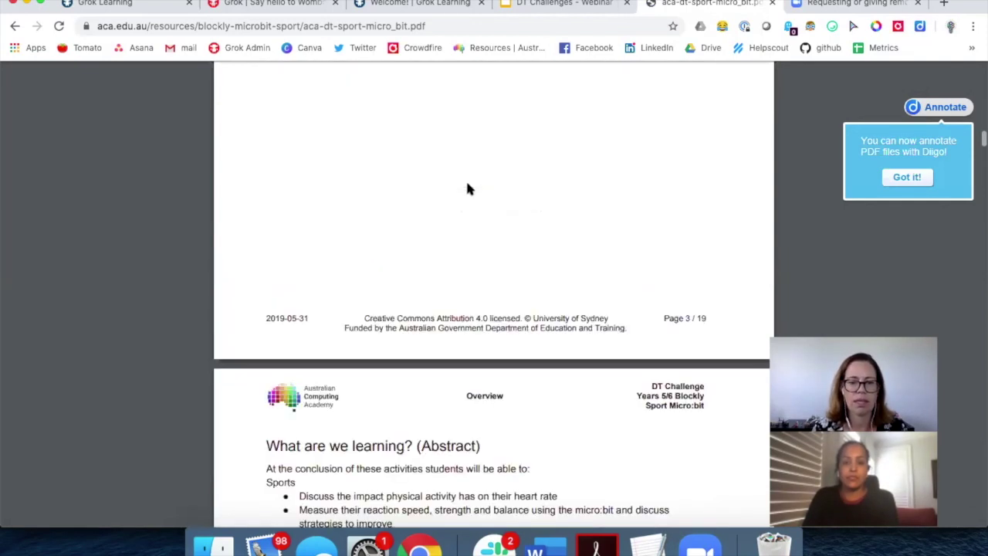
scroll(467, 188, "down", 5)
scroll(468, 188, "down", 1)
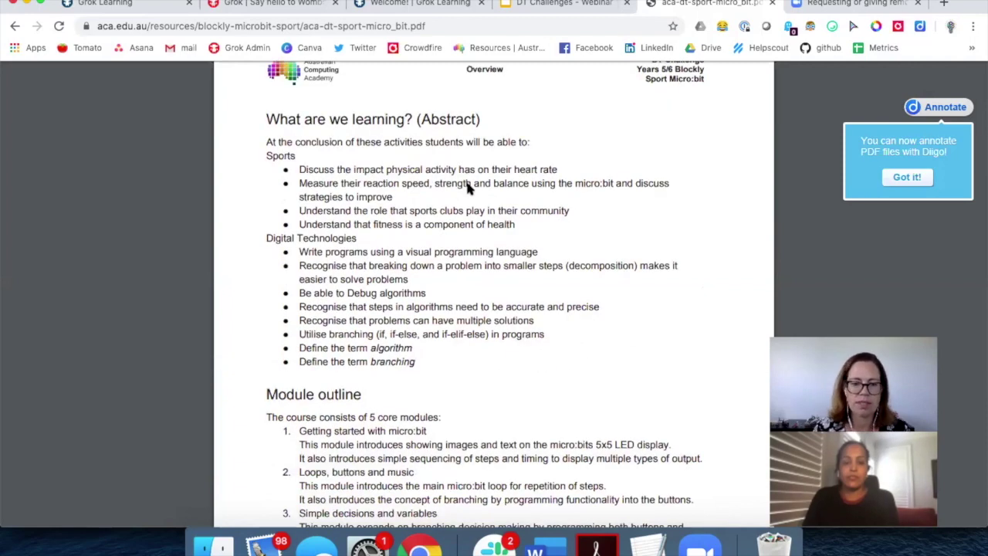
scroll(467, 189, "down", 7)
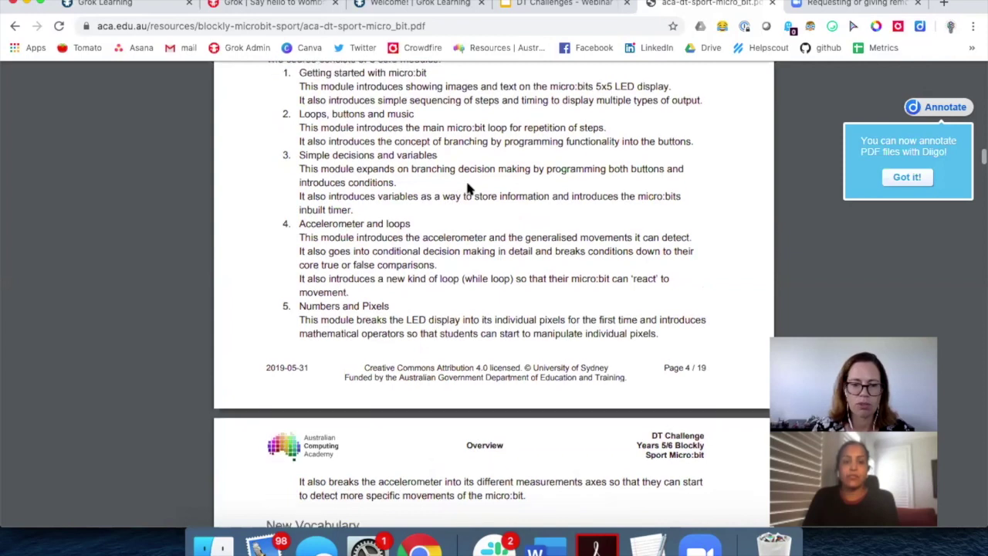
scroll(467, 188, "down", 7)
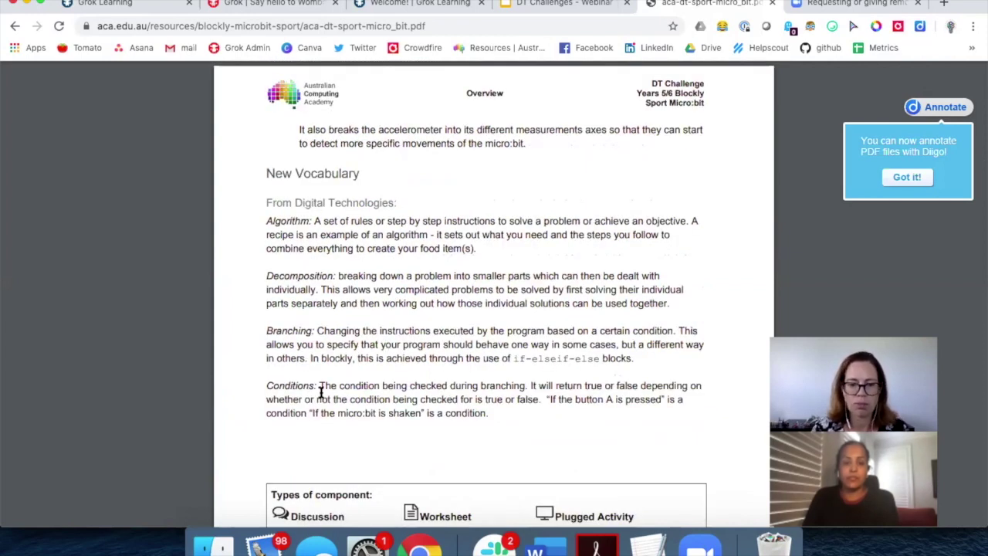
scroll(322, 392, "down", 4)
scroll(321, 392, "down", 9)
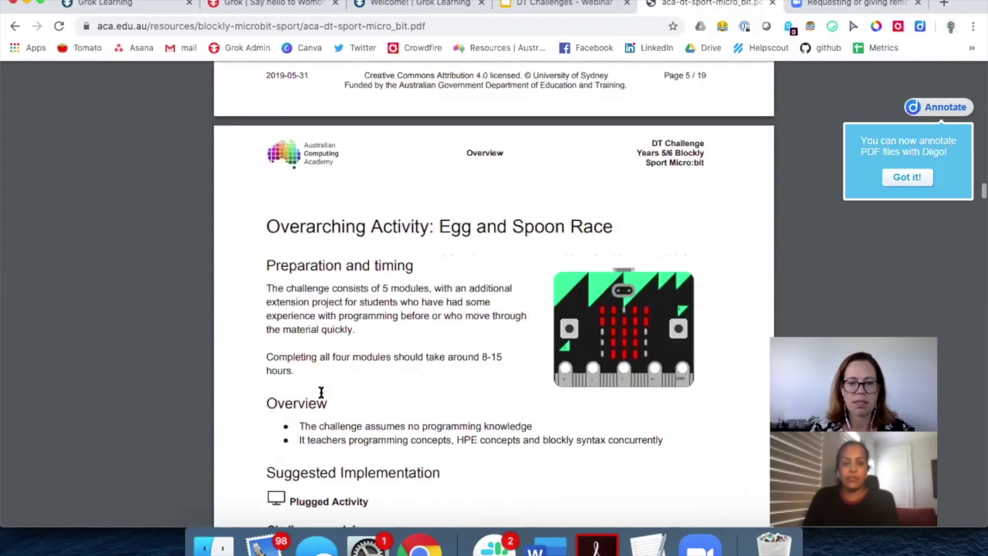
scroll(321, 392, "down", 4)
scroll(321, 392, "down", 1)
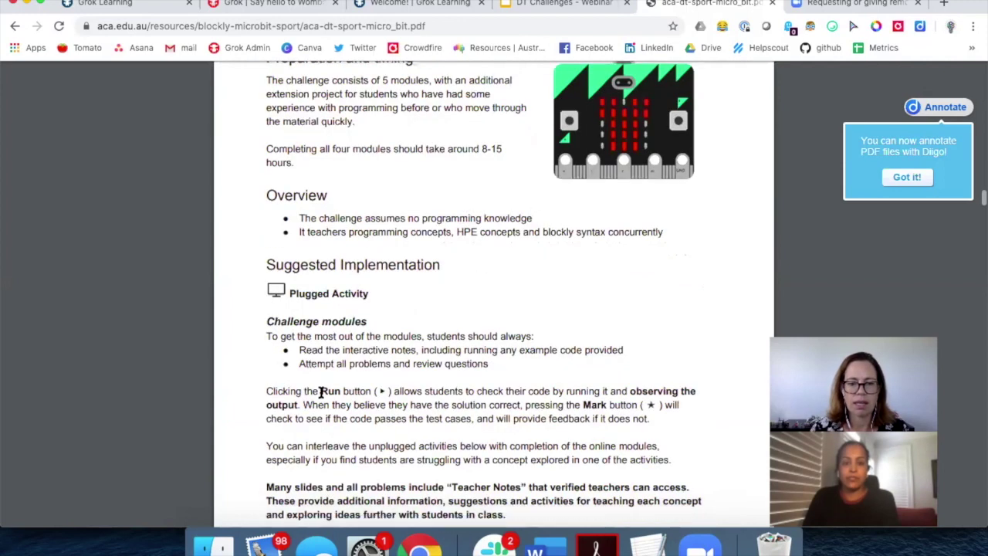
scroll(321, 392, "down", 6)
scroll(321, 392, "down", 5)
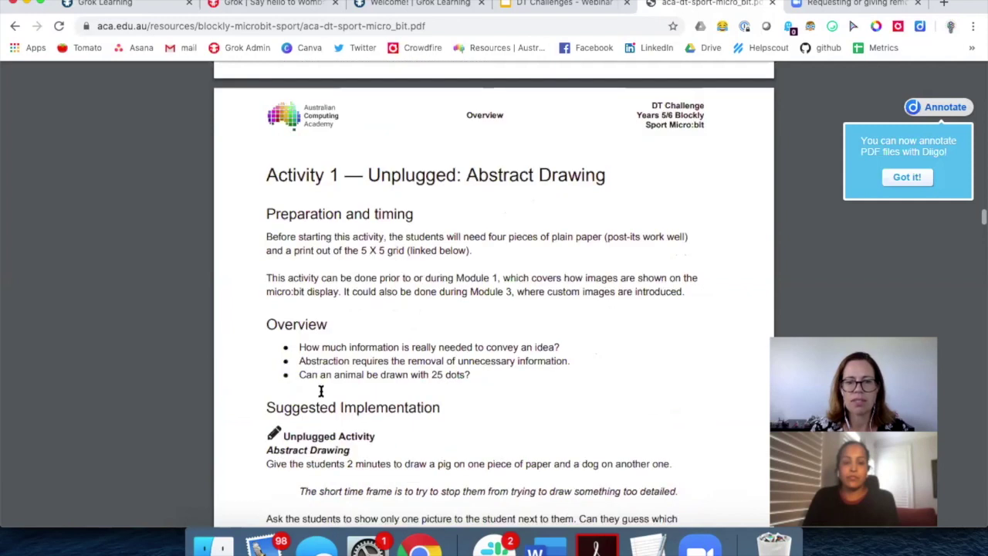
scroll(321, 392, "down", 1)
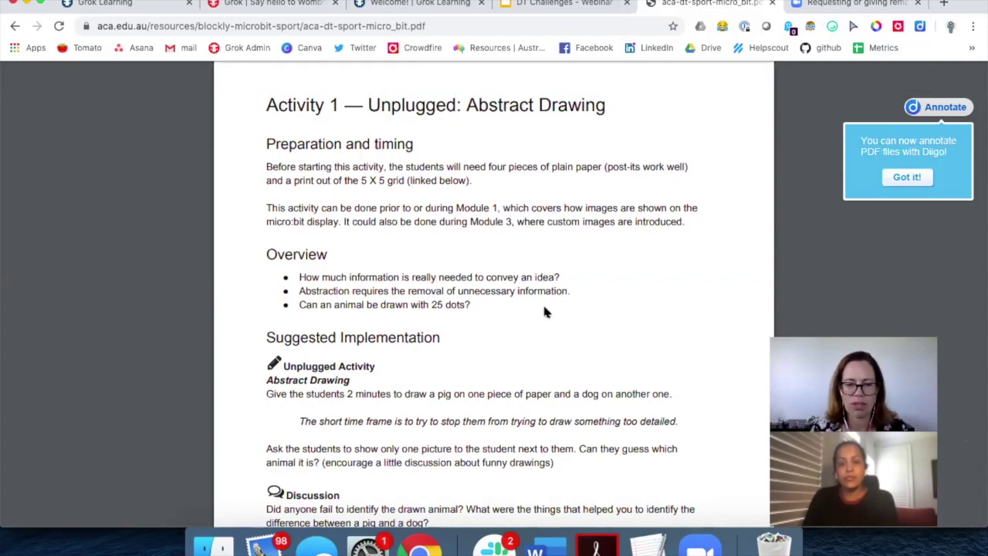
Read down to Activity 2, then return up to page 5's New Vocabulary definitions.
scroll(544, 311, "down", 5)
scroll(545, 311, "down", 10)
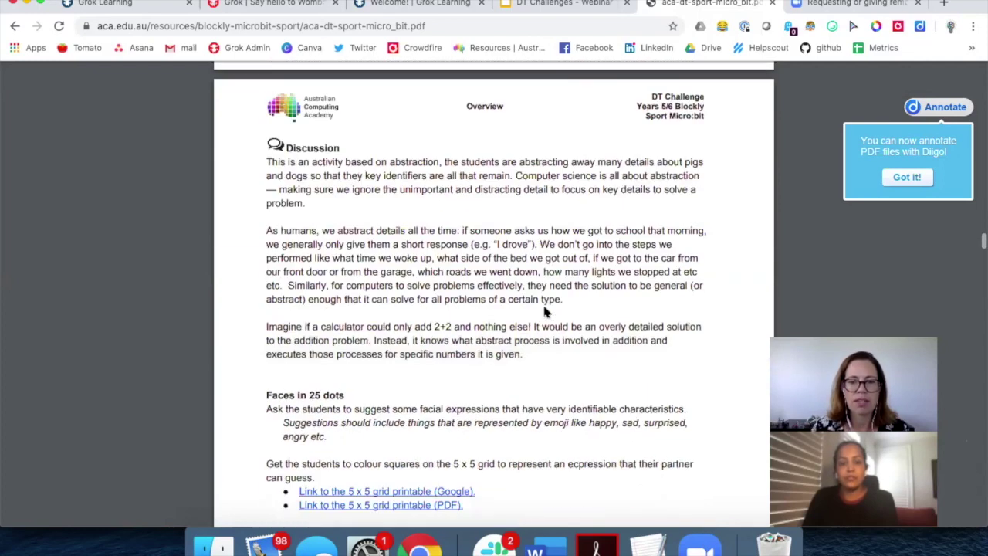
scroll(544, 311, "down", 3)
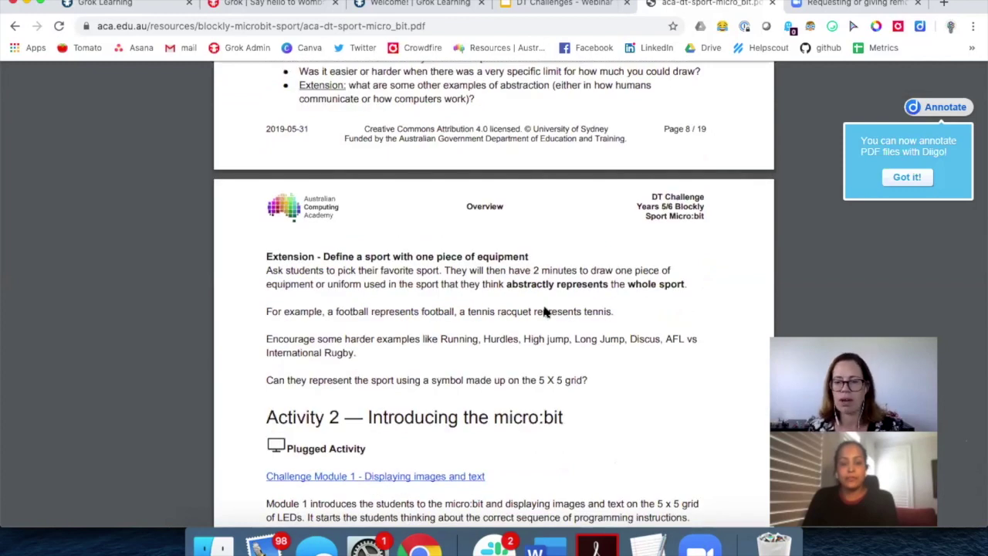
scroll(545, 311, "down", 3)
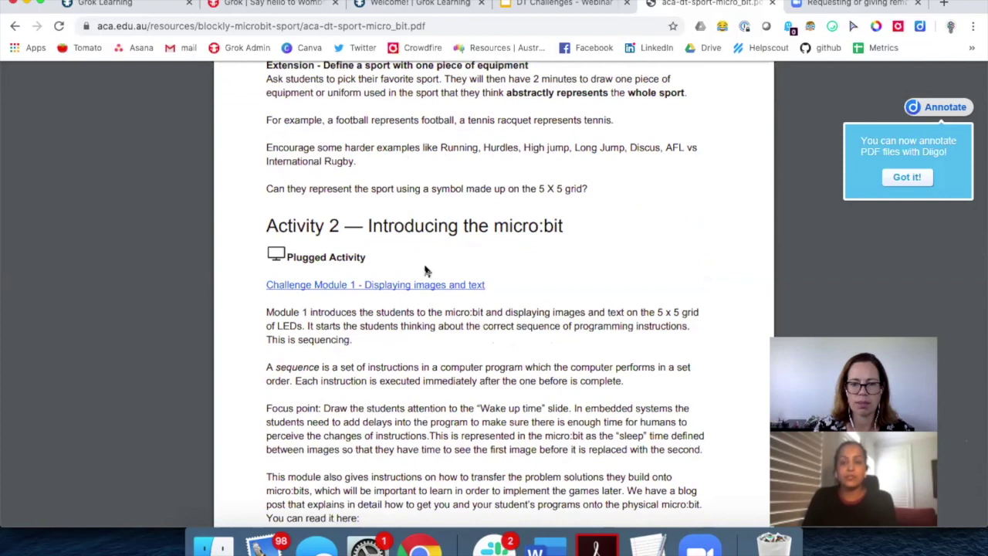
scroll(426, 270, "up", 10)
scroll(426, 269, "up", 10)
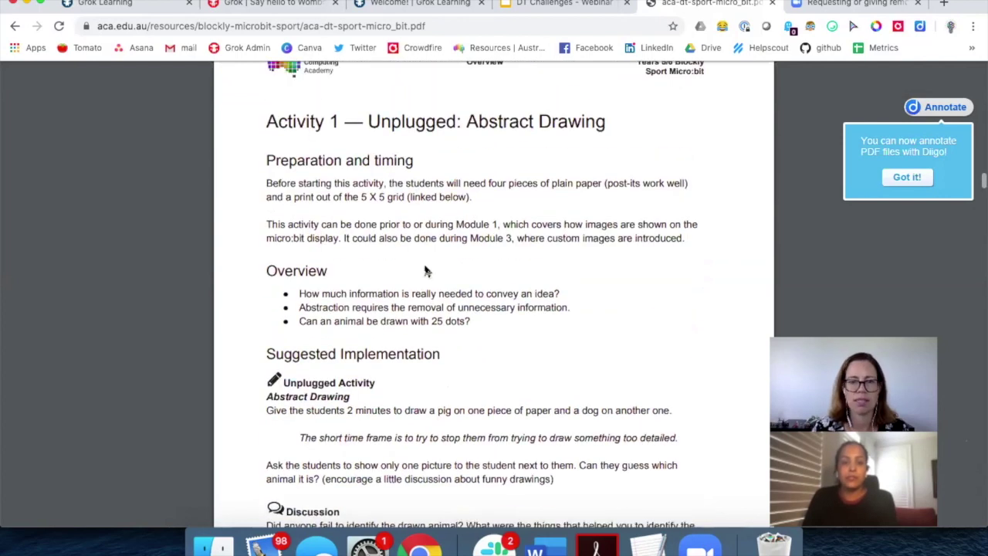
scroll(426, 269, "up", 10)
scroll(17, 31, "up", 2)
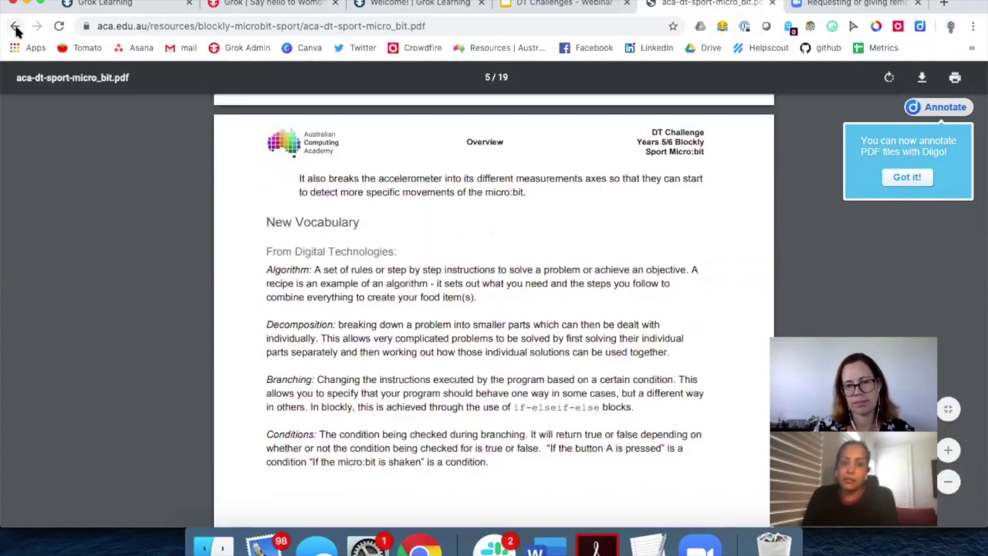
Go back from the lesson-plan PDF to the Blockly Sport Micro:bit challenge page and its resources.
left_click(16, 28)
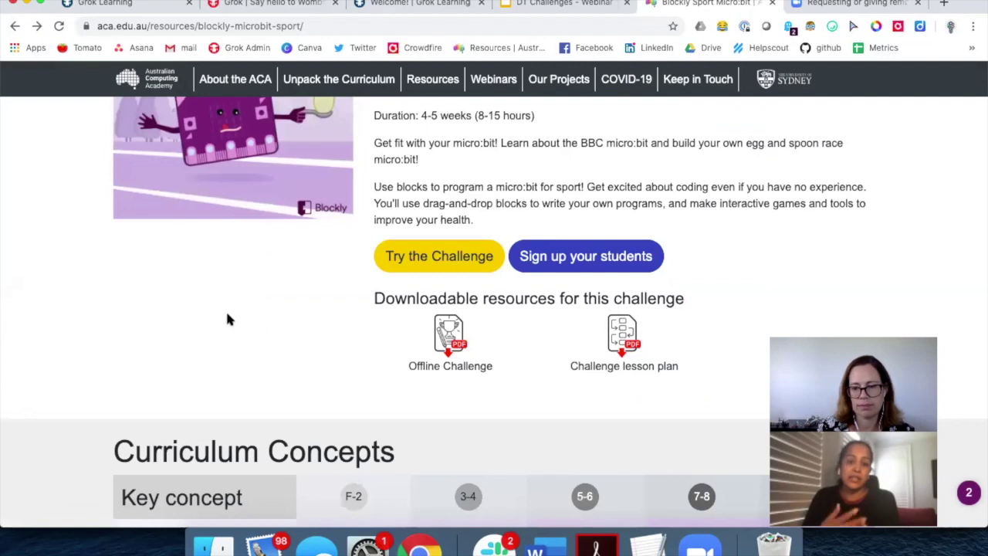
scroll(227, 319, "up", 2)
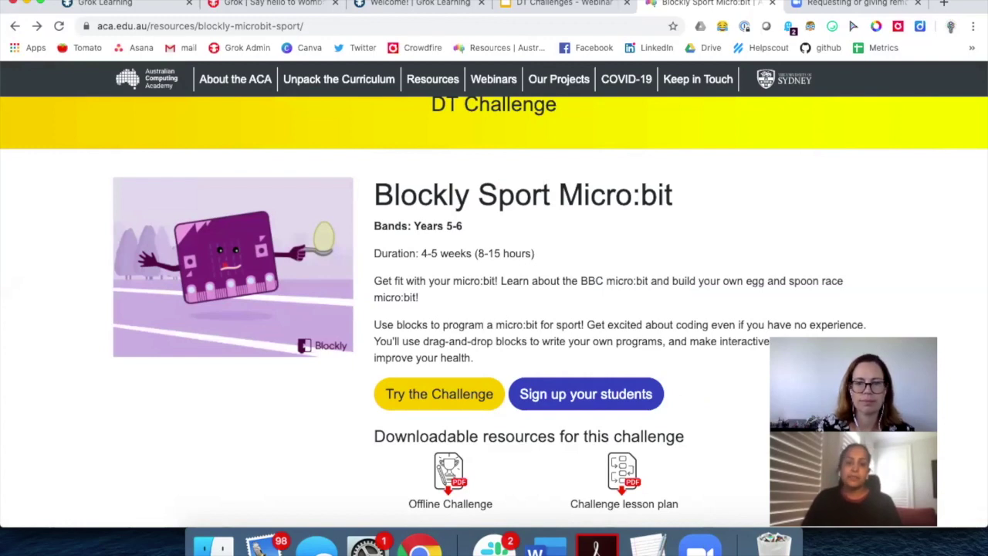
Switch to the DT Challenges deck and advance to slide 16, 'Lesson plans and supporting activities'.
left_click(552, 6)
scroll(88, 415, "down", 3)
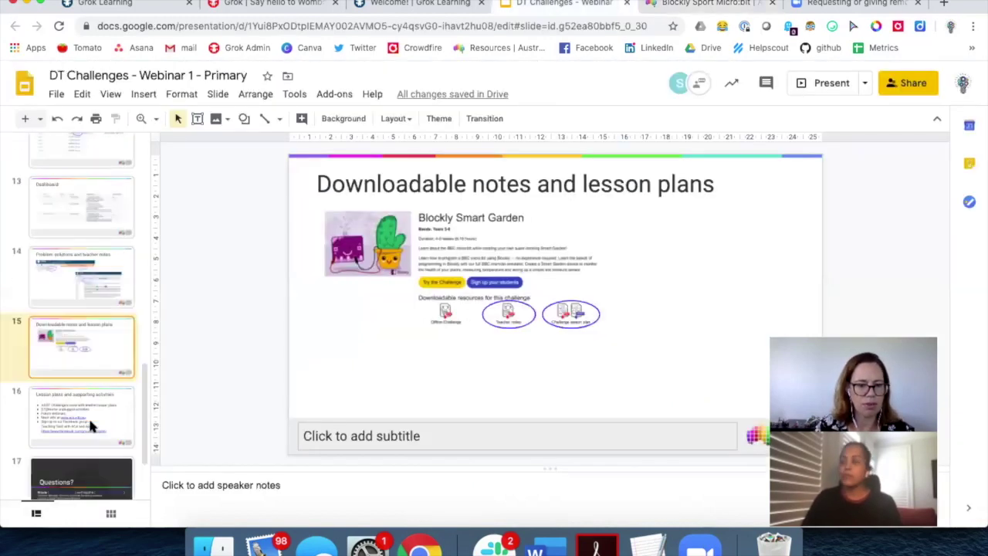
scroll(92, 395, "down", 1)
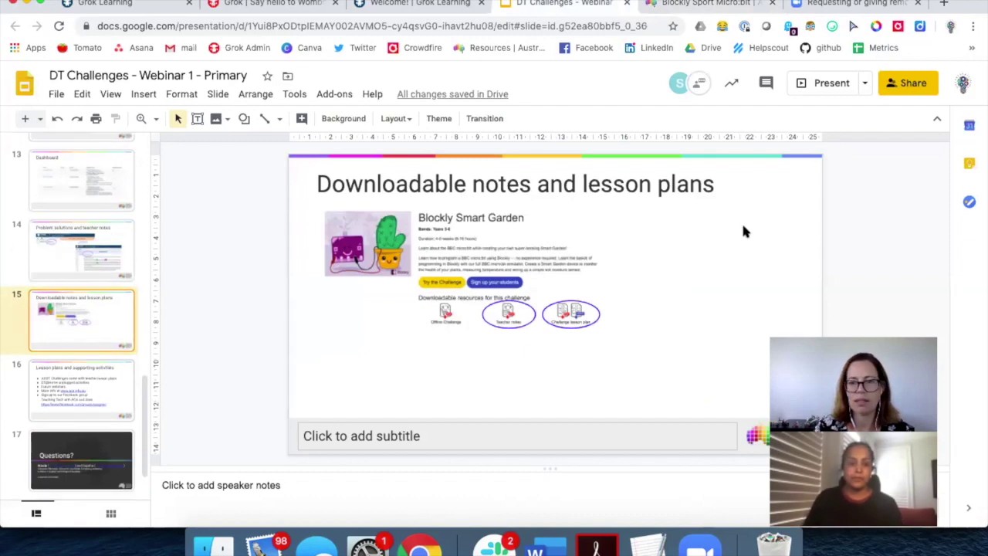
key("Down")
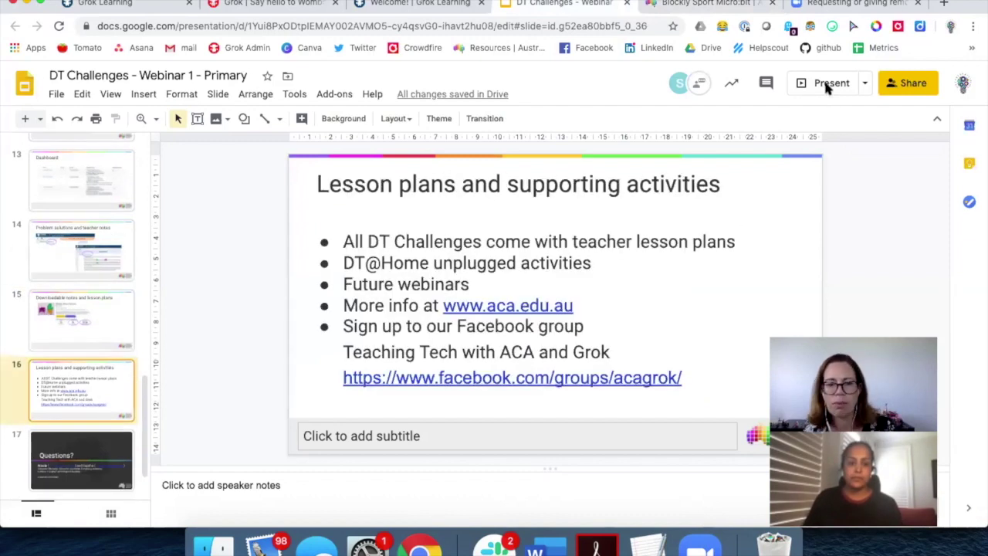